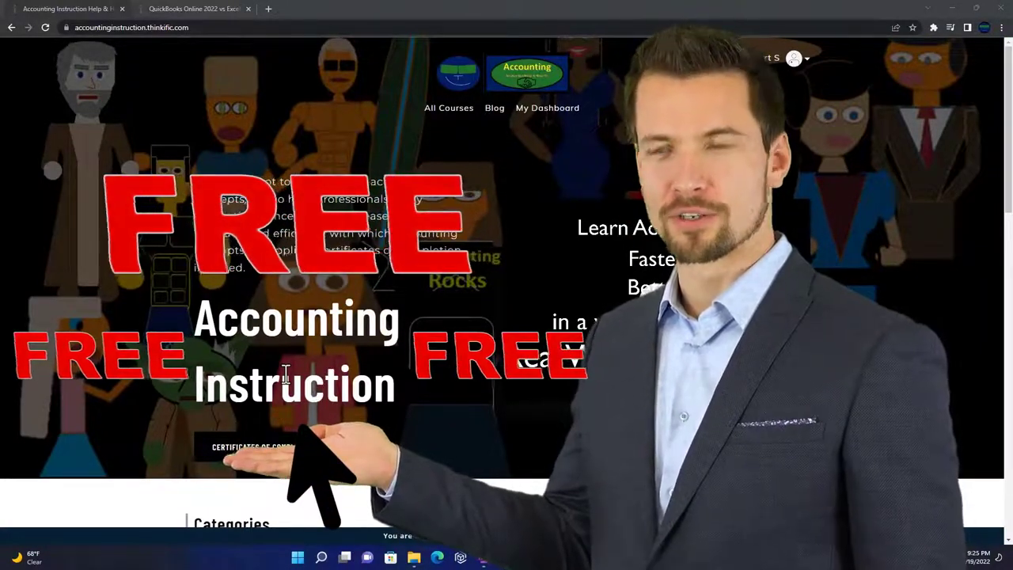
Step: Browse the accounting site's course categories and the lesson sections of the QuickBooks Online 2022 vs Excel course
scroll(140, 434, "down", 2)
scroll(139, 432, "down", 5)
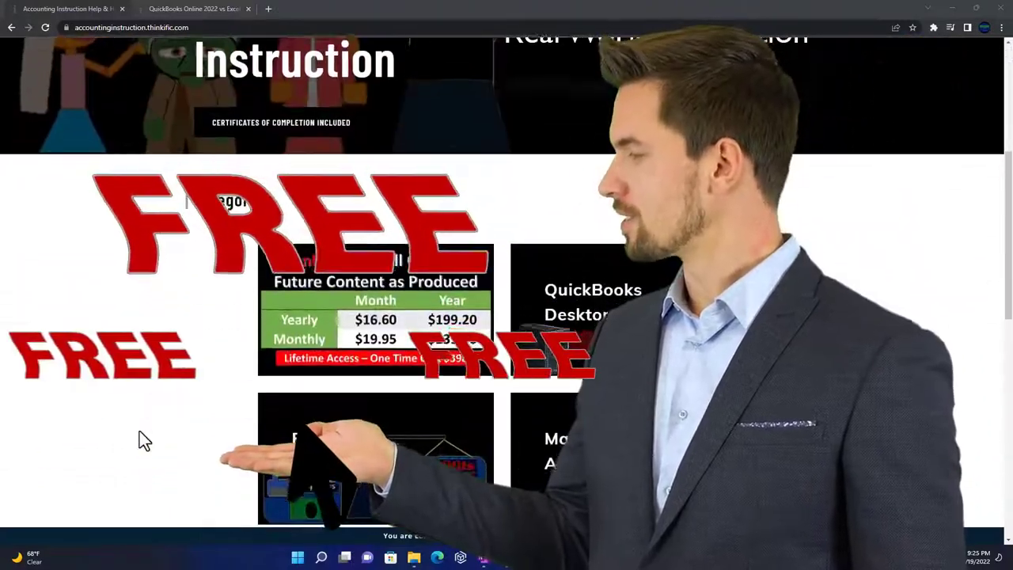
scroll(140, 440, "down", 6)
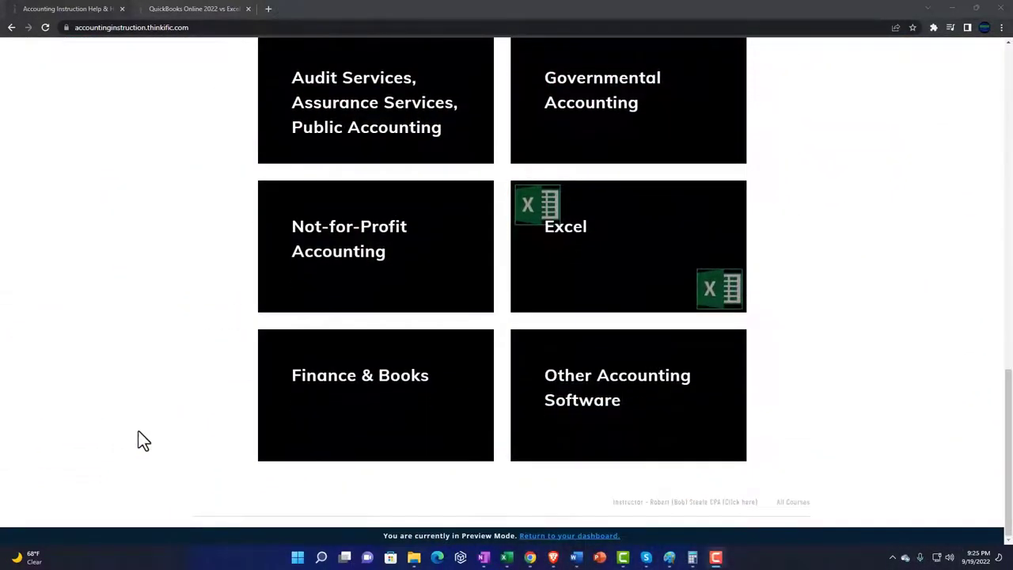
left_click(181, 8)
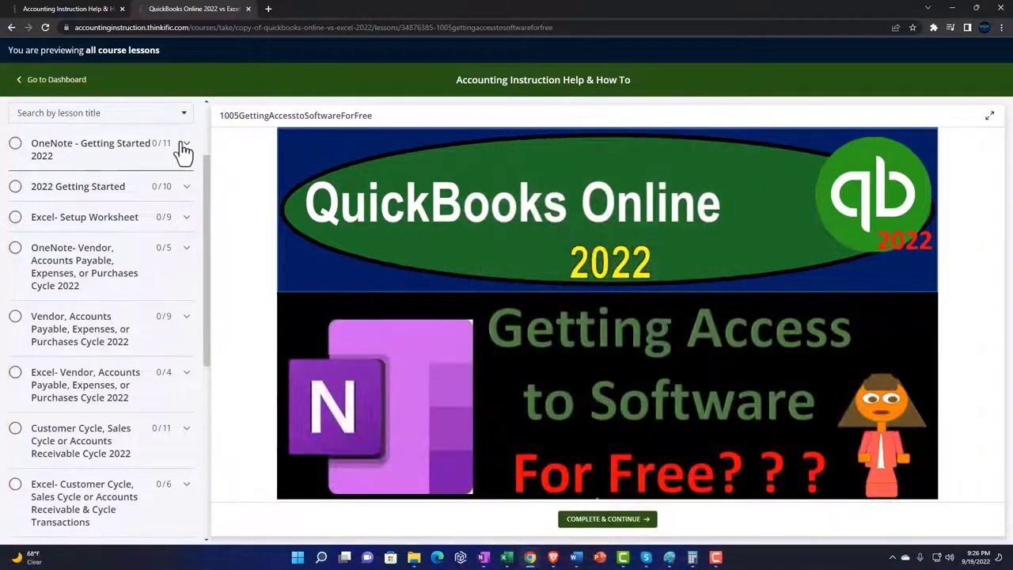
left_click(183, 150)
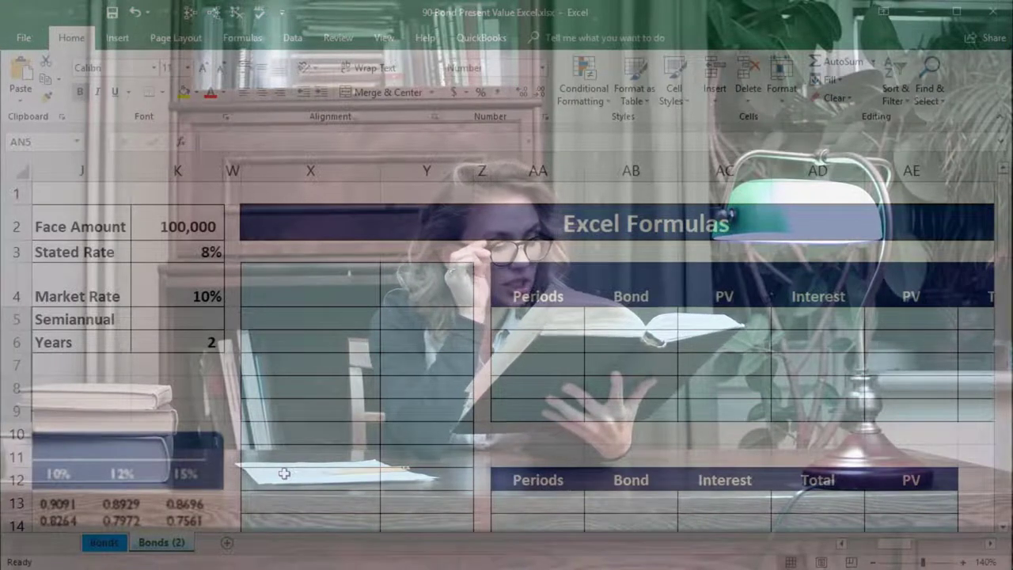
Step: In Excel, examine the present value formula, the rate table and the bond data in columns J and K of the Bonds (2) sheet
left_click(904, 543)
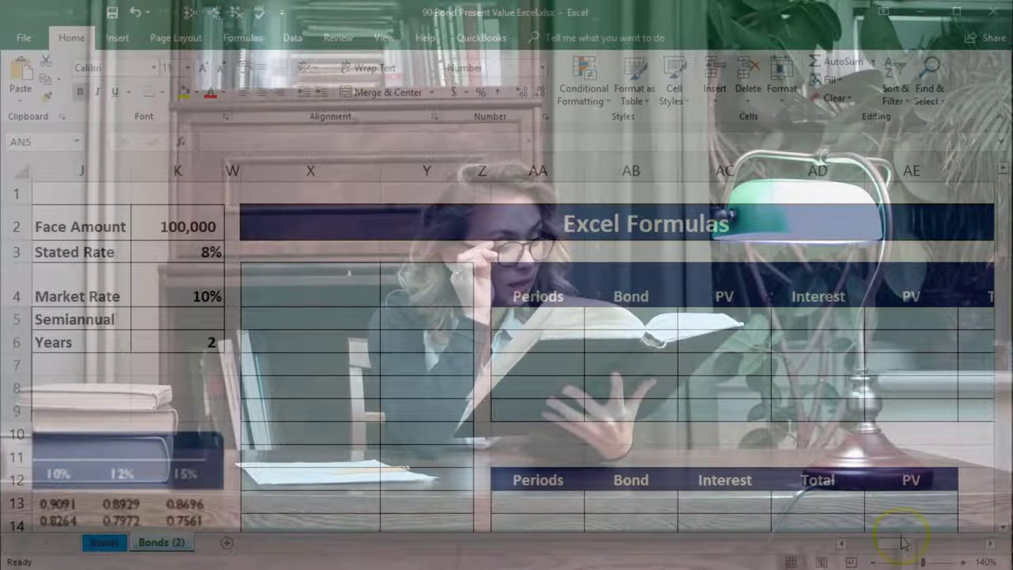
left_click_drag(900, 543, 864, 543)
left_click(655, 492)
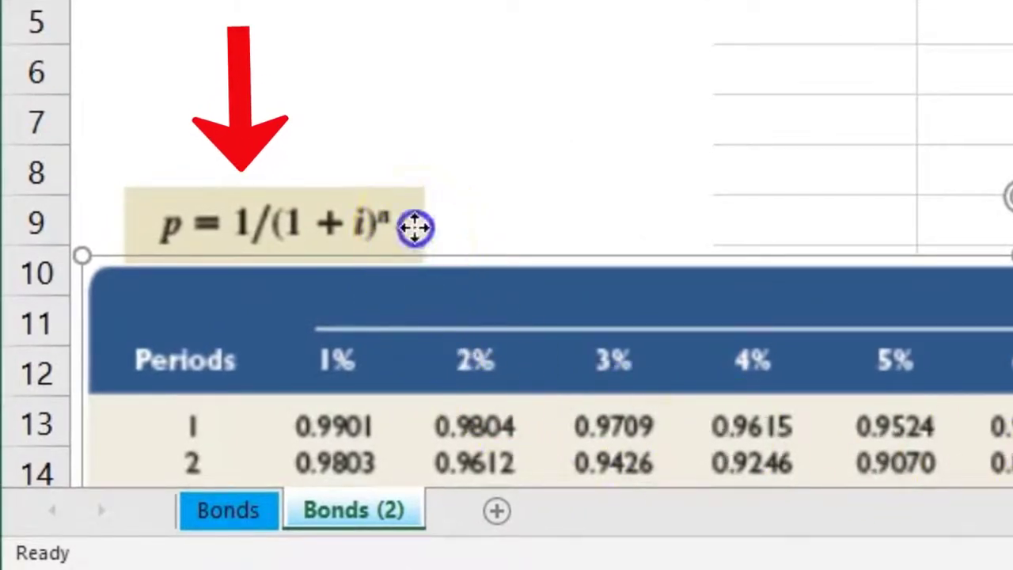
left_click(415, 224)
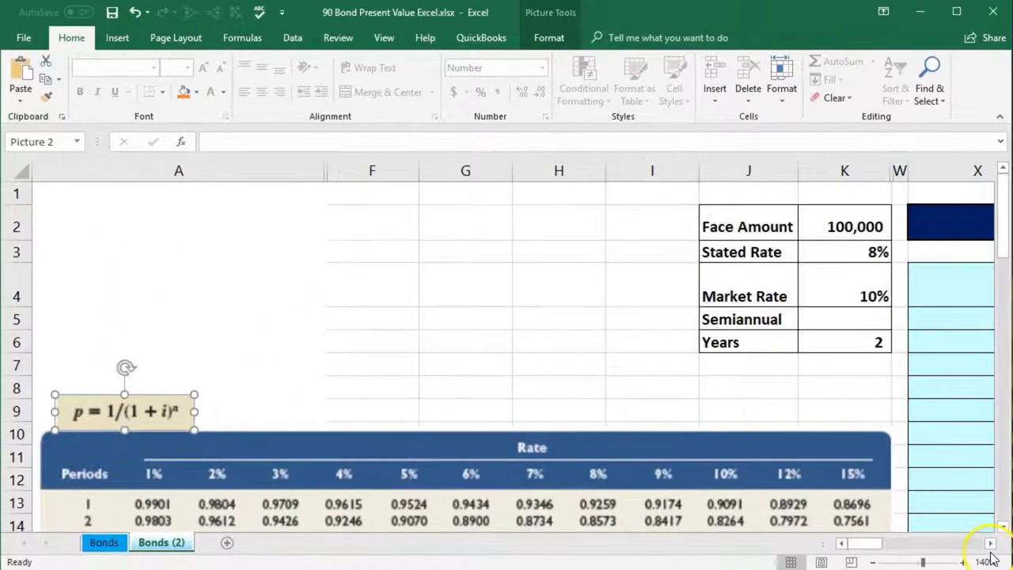
left_click(990, 543)
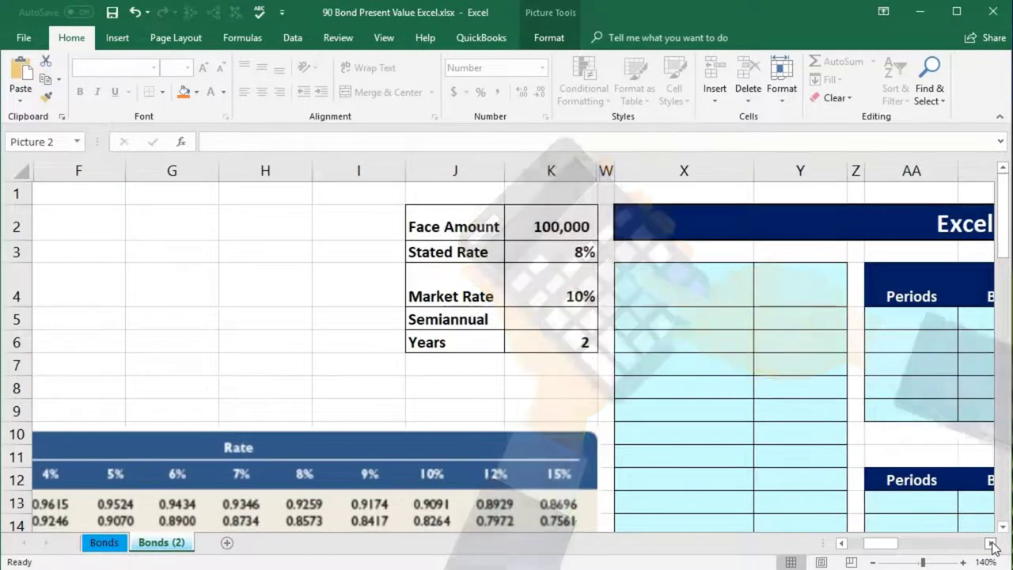
left_click(990, 542)
left_click(990, 543)
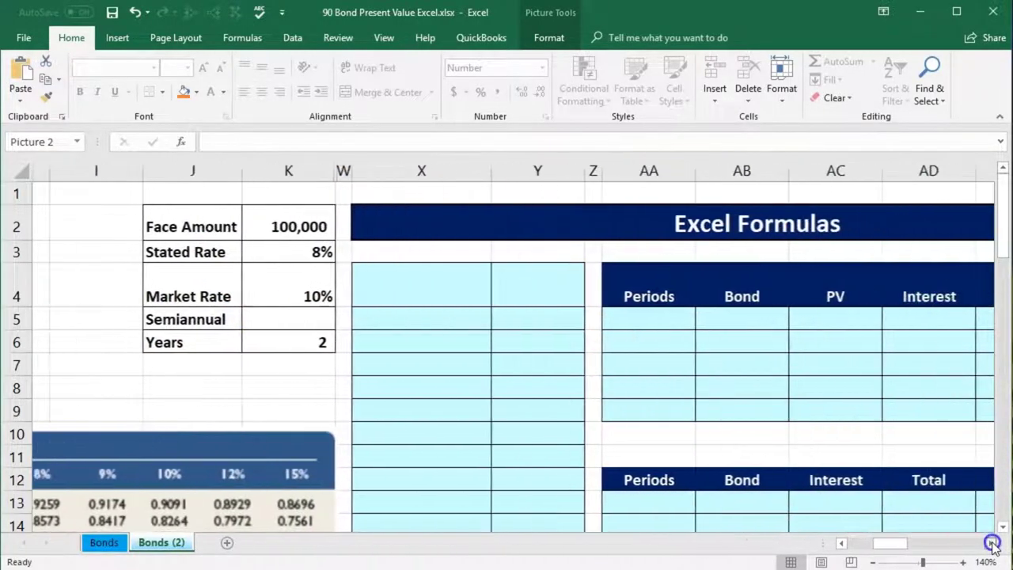
left_click(990, 543)
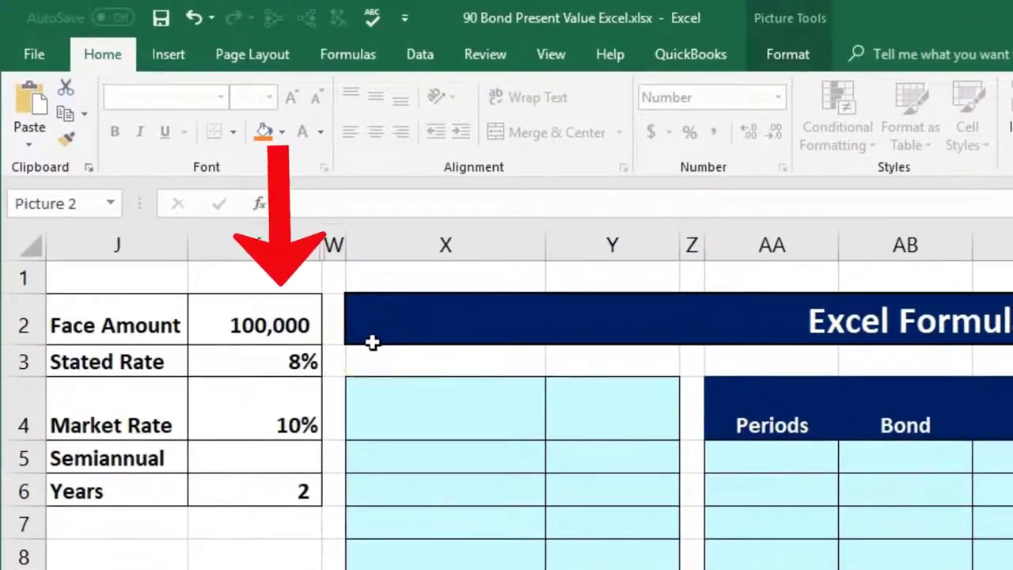
left_click(391, 362)
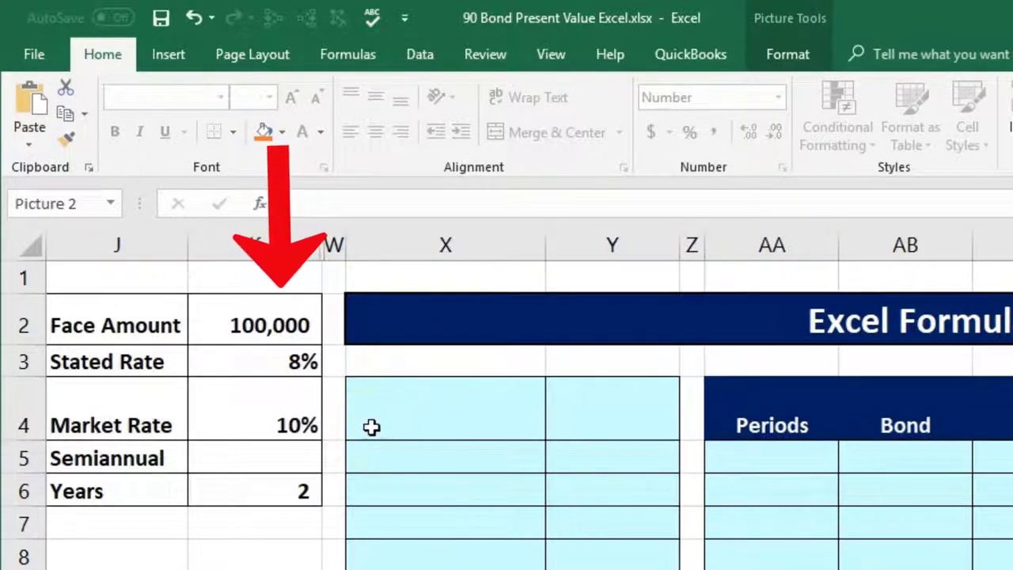
left_click(346, 460)
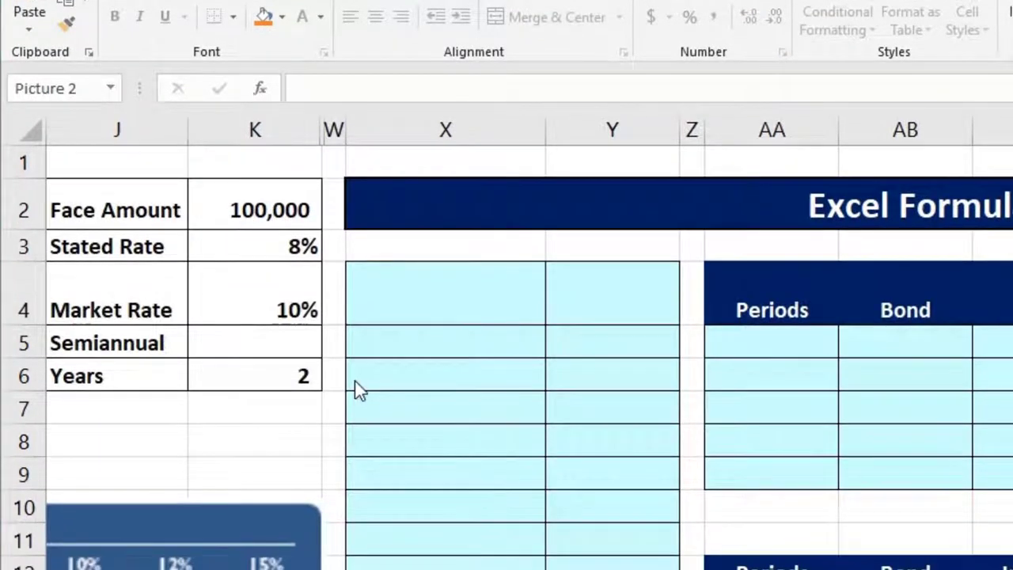
Step: In Calculator, compute the bond's semiannual interest payment as 100000 × .08 divided by 2
left_click_drag(1011, 195, 611, 181)
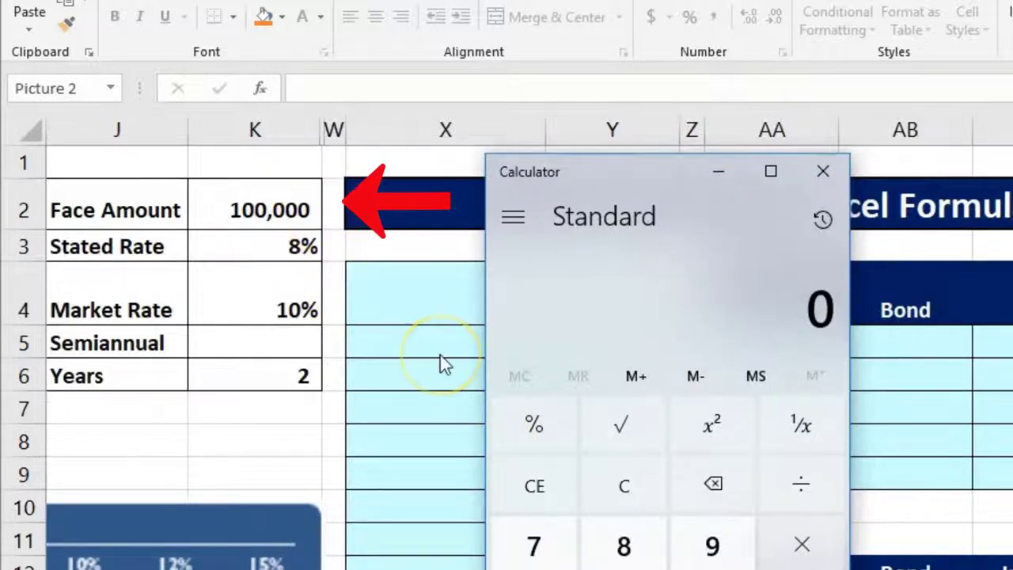
type("1000")
type("000")
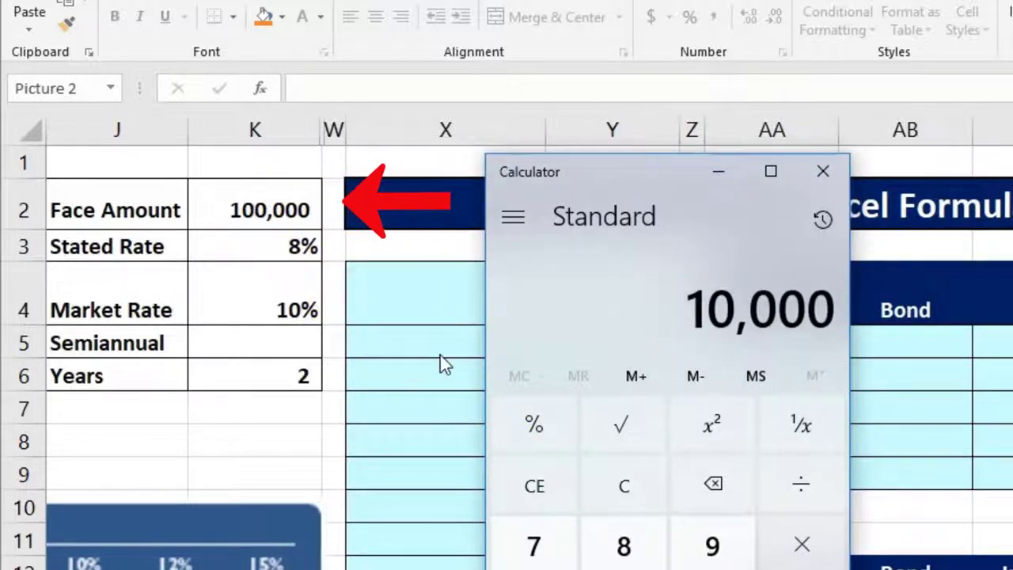
type("*.08")
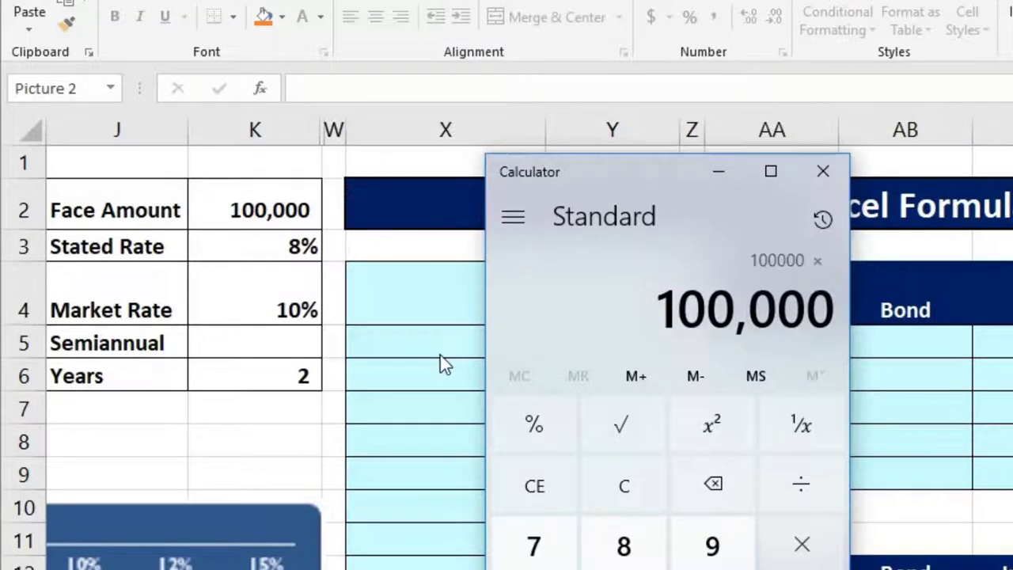
key("Return")
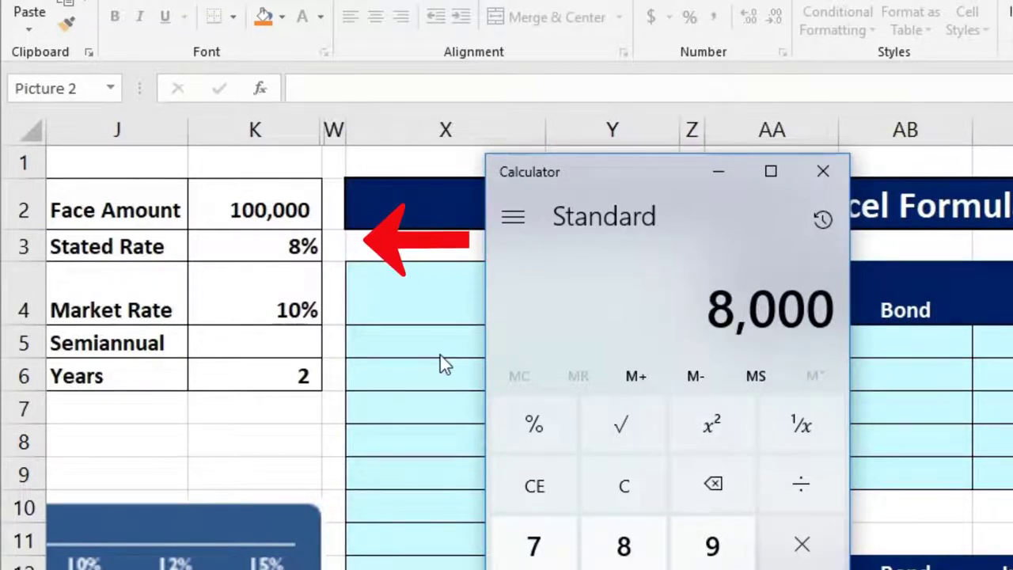
type("/")
type("2")
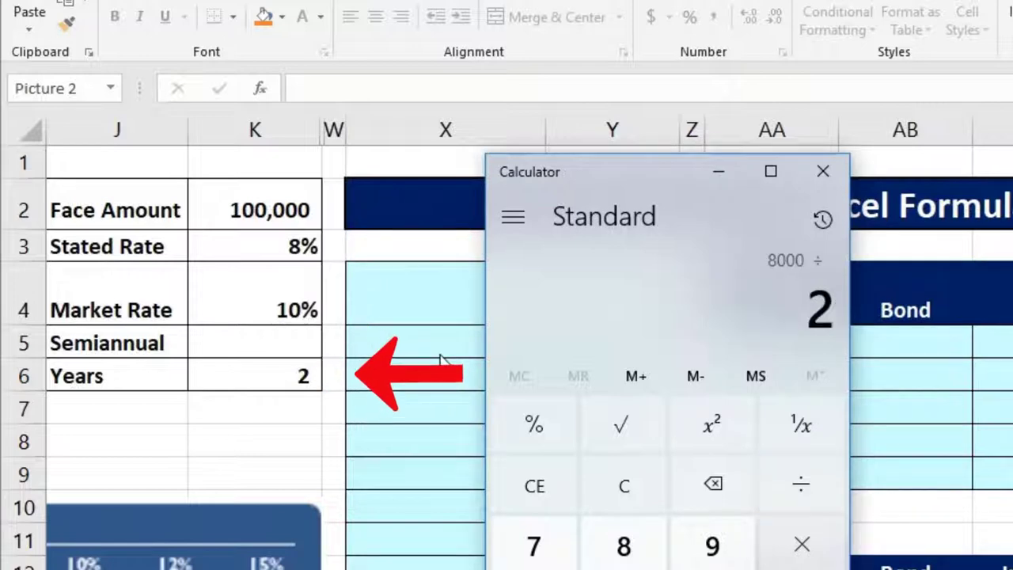
key("Return")
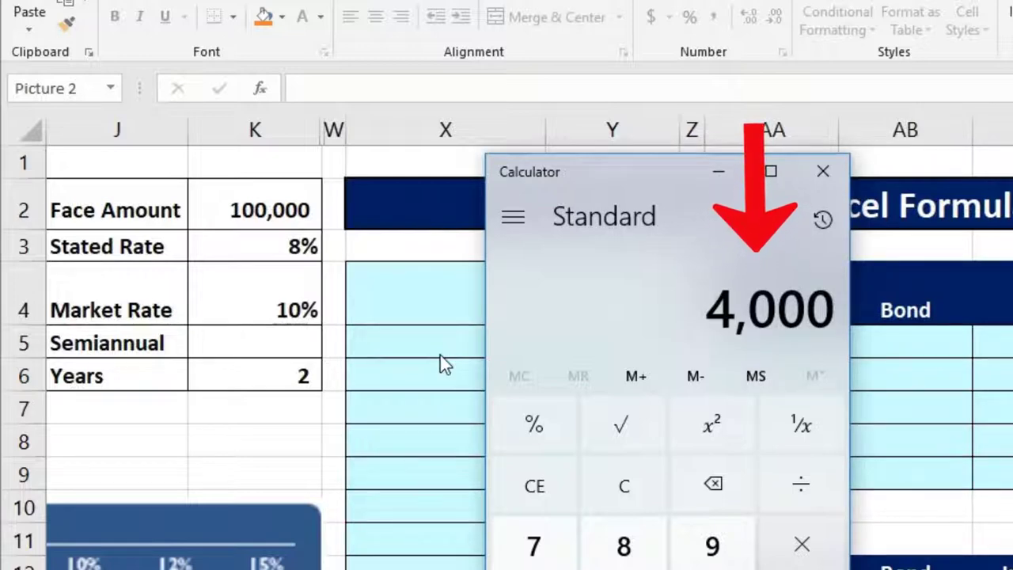
Step: Compute the bond's total payout by multiplying the interest payment by 4 and adding 100000, and close Calculator
key("asterisk")
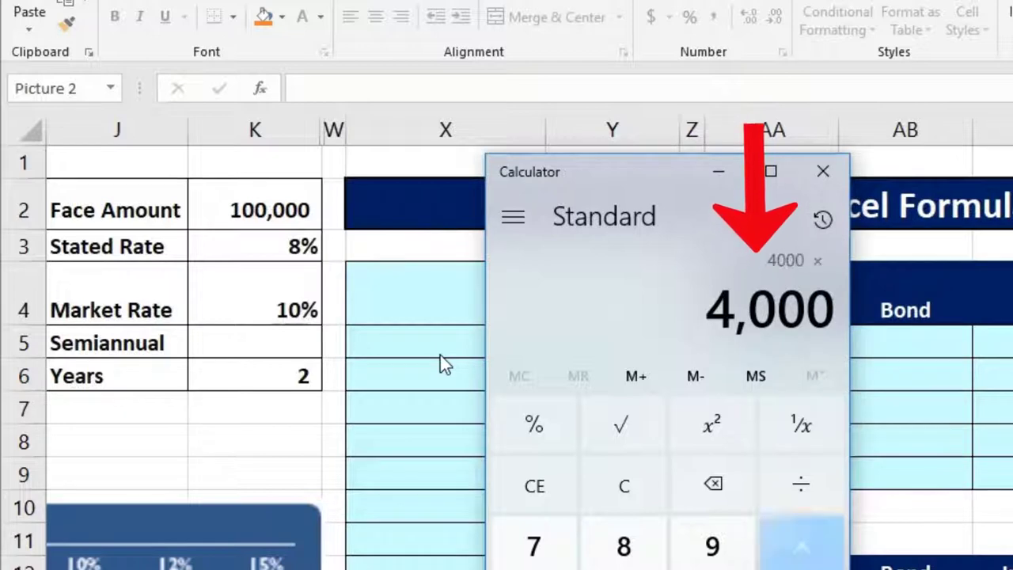
key("4")
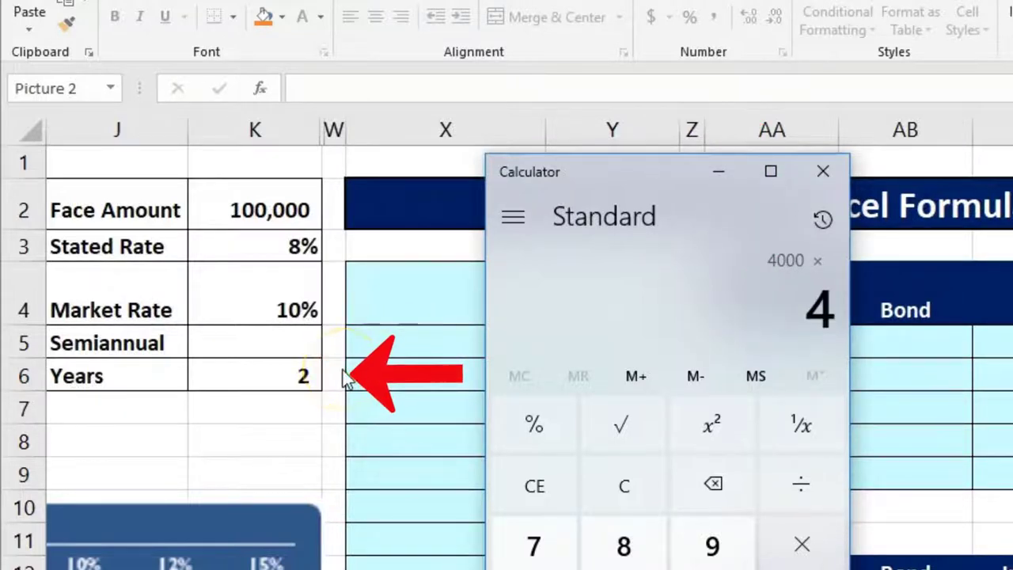
key("Return")
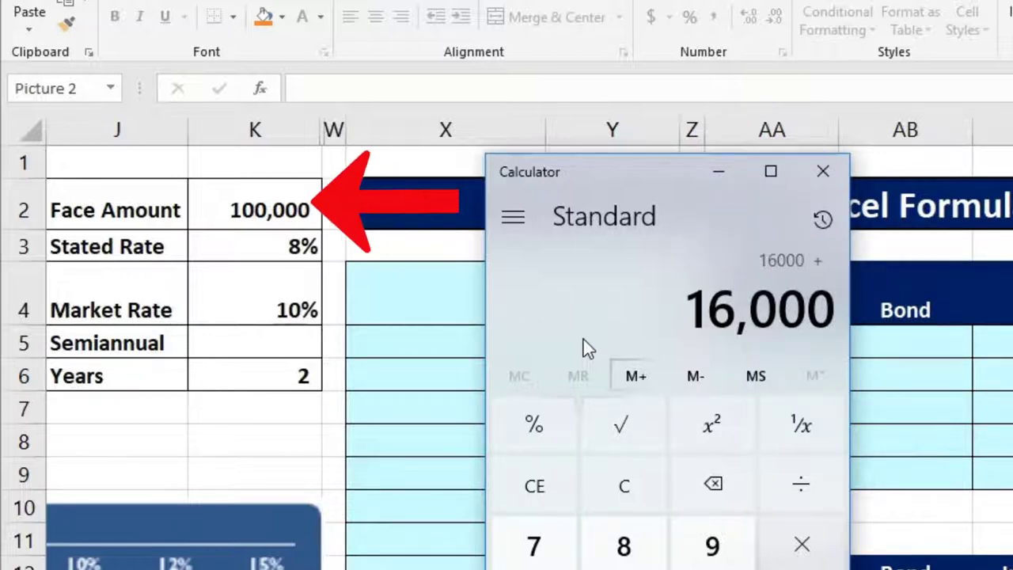
type("100000")
key("Return")
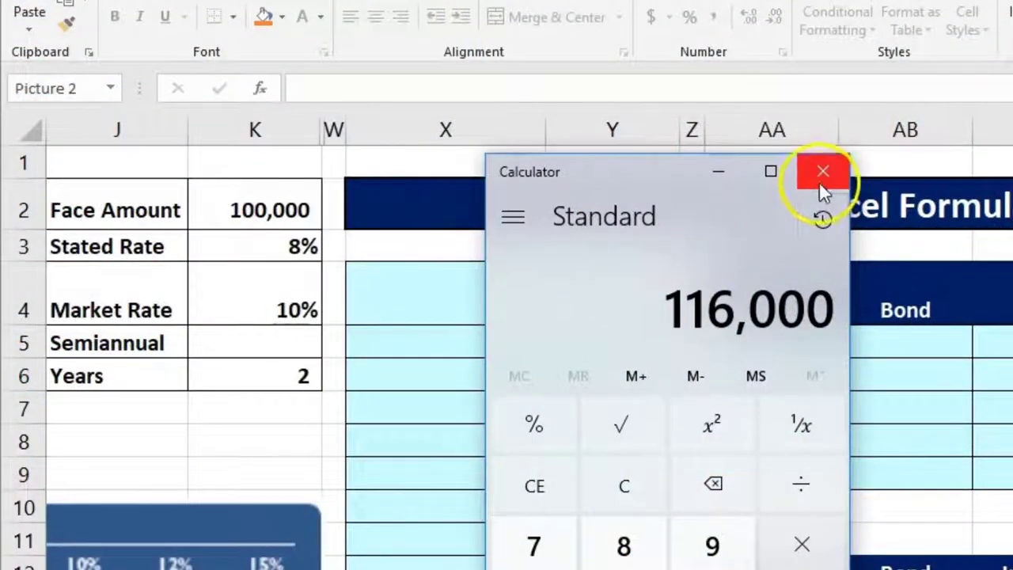
left_click(821, 184)
Step: Enter the labels "PV of 1" in cell X4 and "Bond" in cell X5
left_click(465, 297)
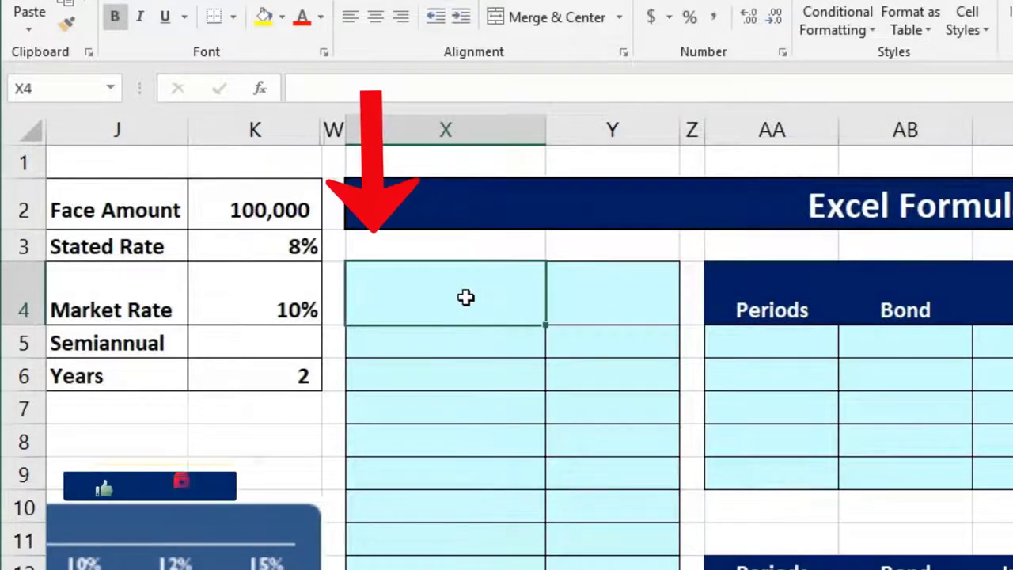
type("PV")
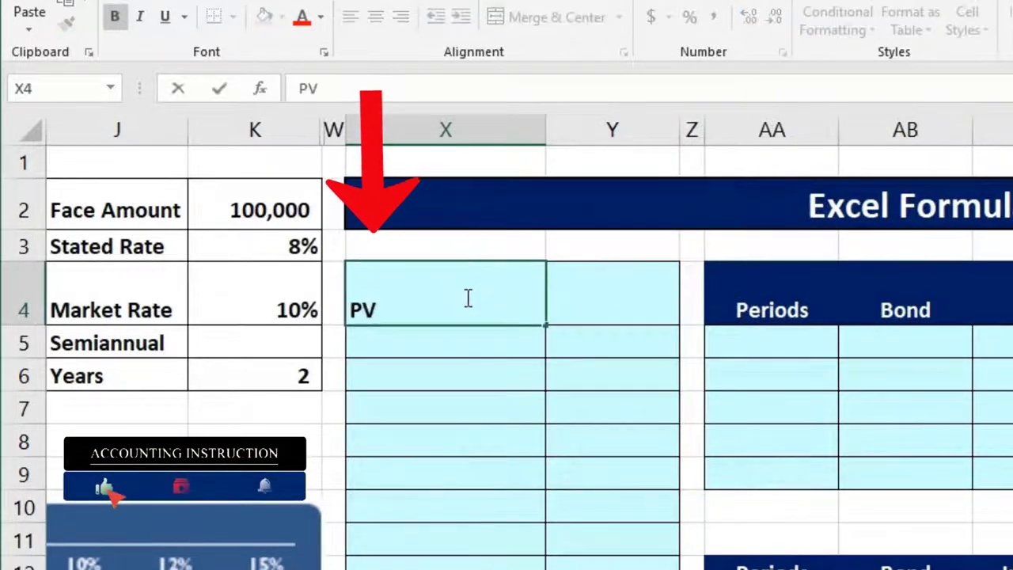
type(" of")
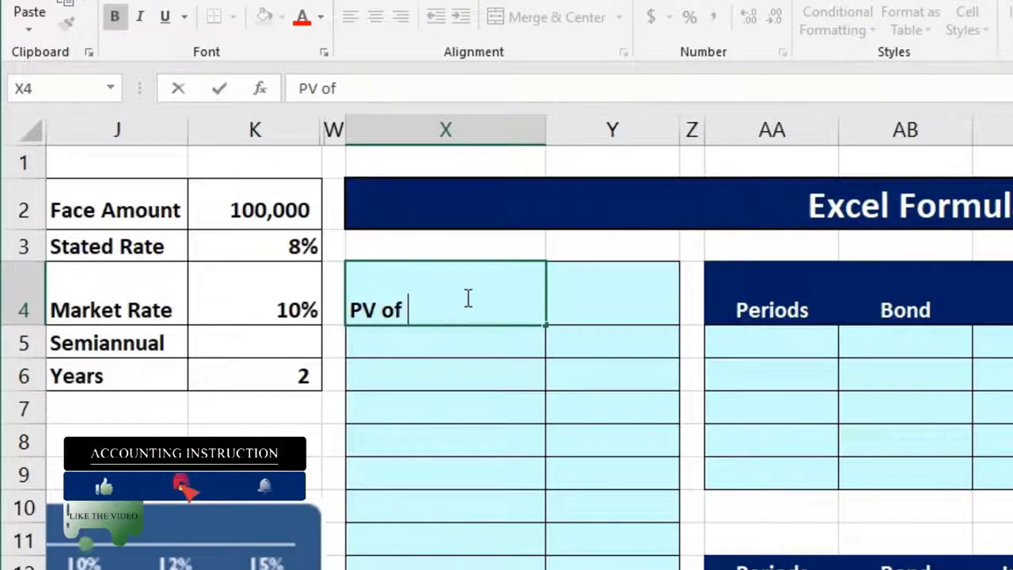
type(" 1")
key("Return")
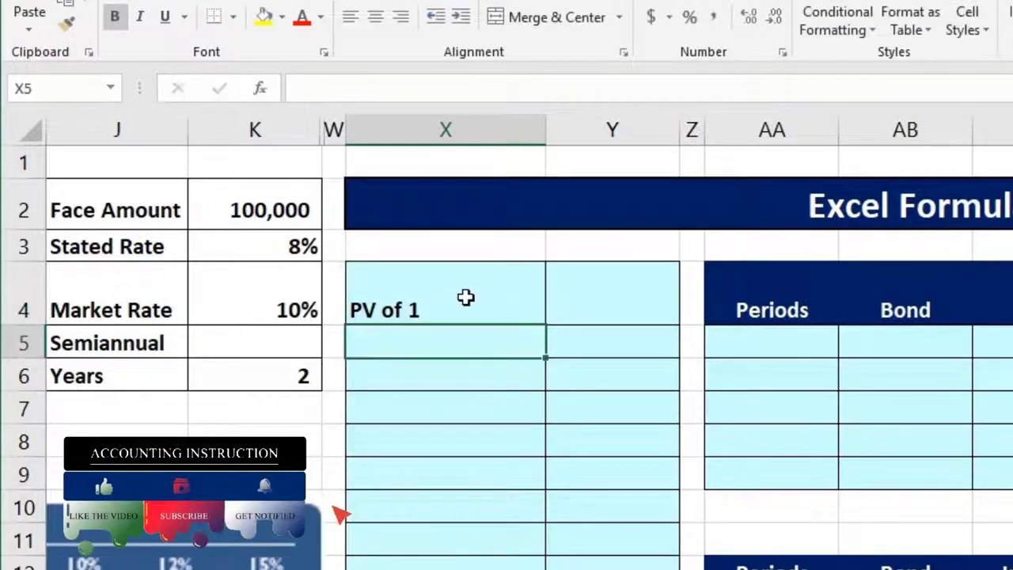
type("Bond")
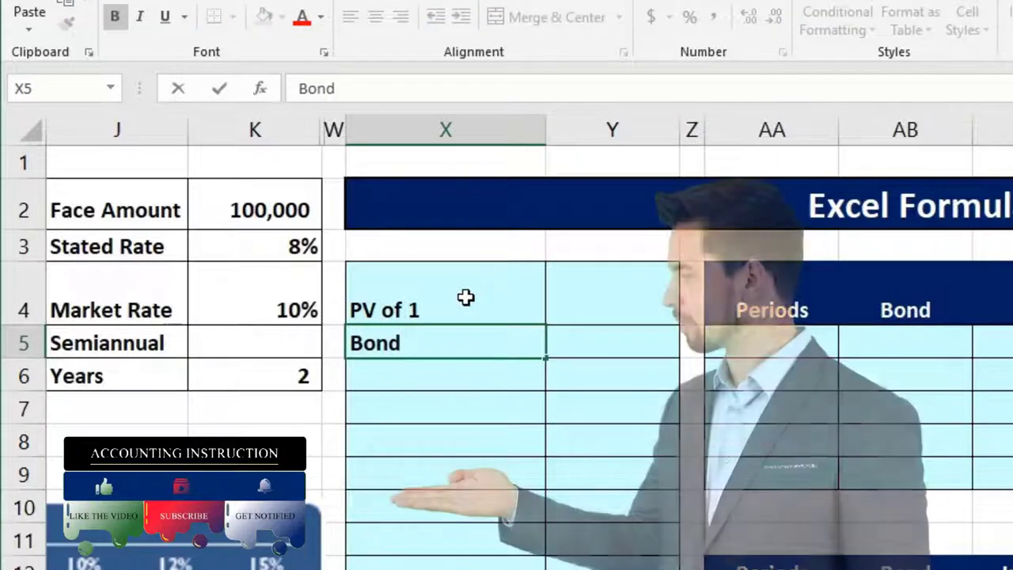
key("Tab")
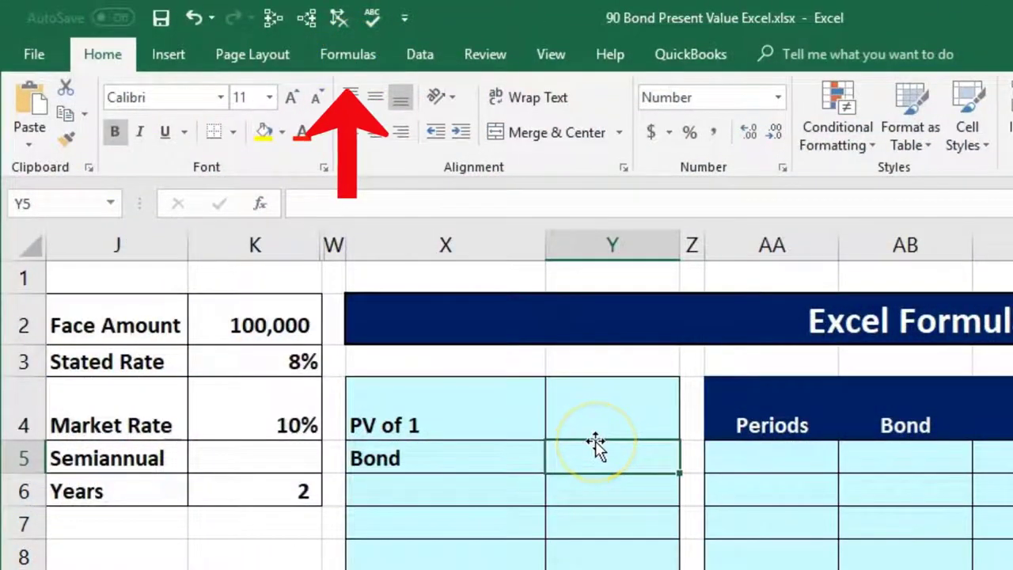
Step: Search the function library for "present value" and insert the PV function into cell Y5, keeping its arguments dialog clear of the cell
left_click(357, 52)
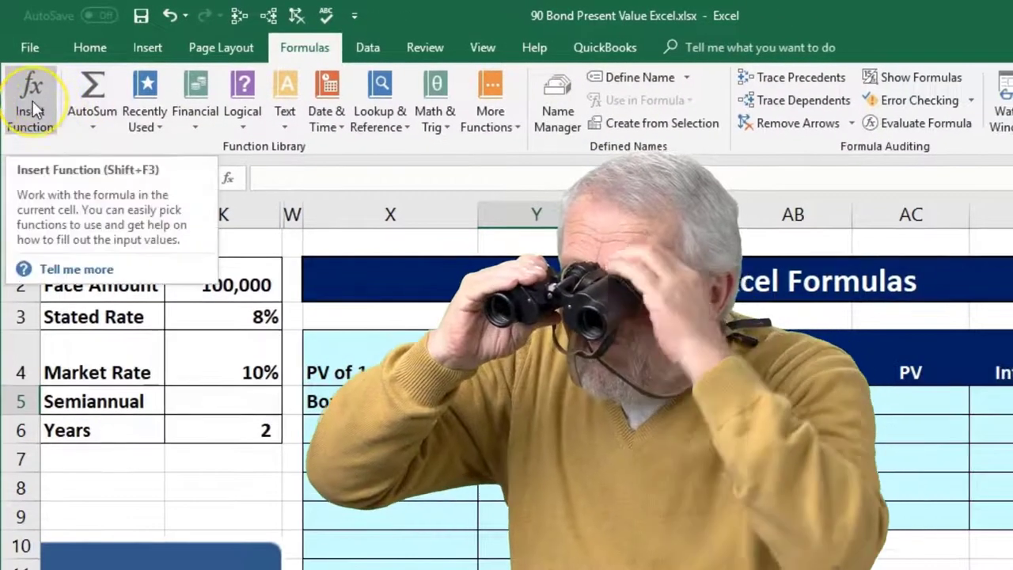
left_click(33, 100)
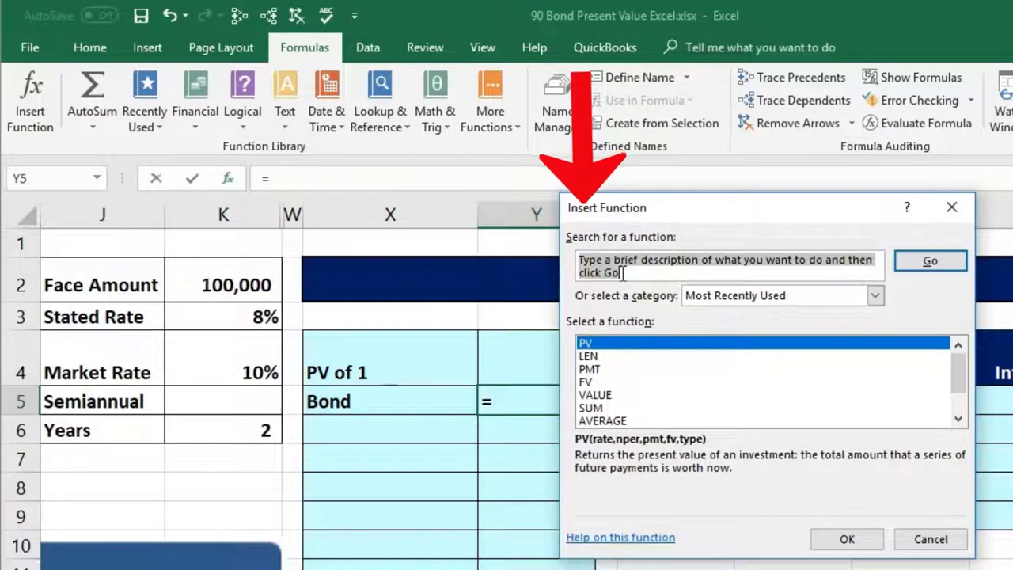
type("present value")
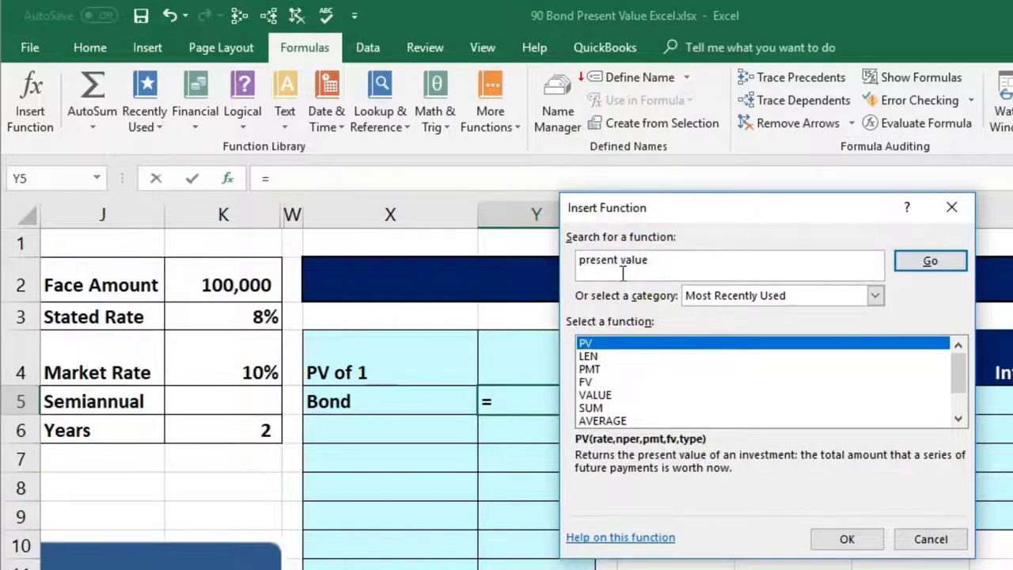
key("Return")
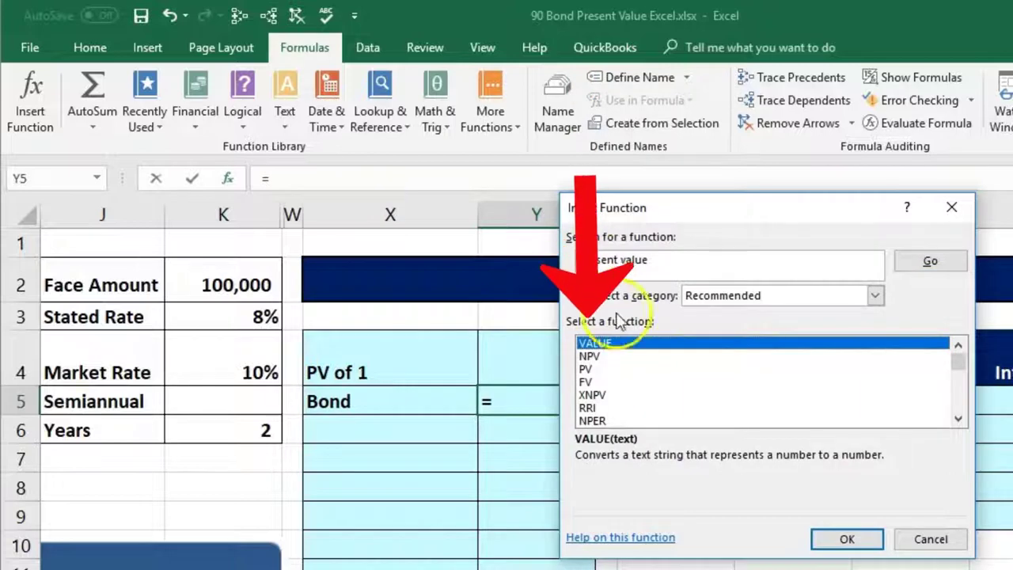
left_click(590, 357)
left_click(589, 369)
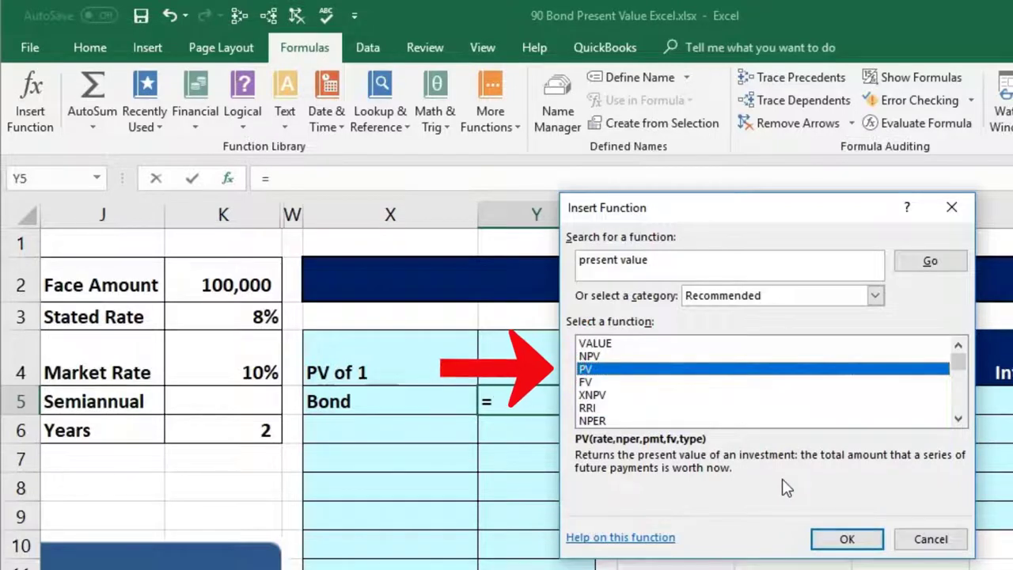
left_click(841, 539)
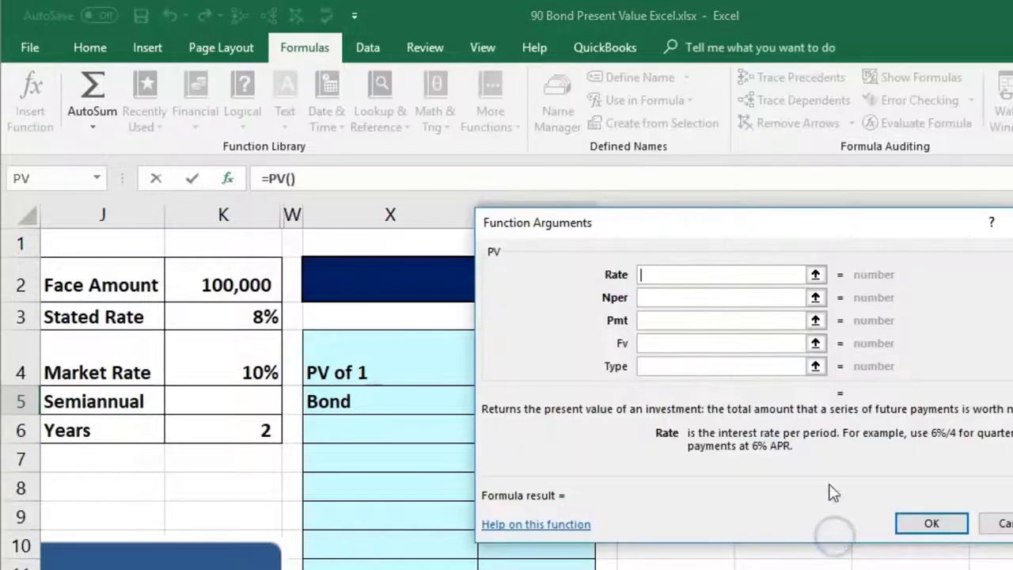
left_click_drag(771, 231, 895, 257)
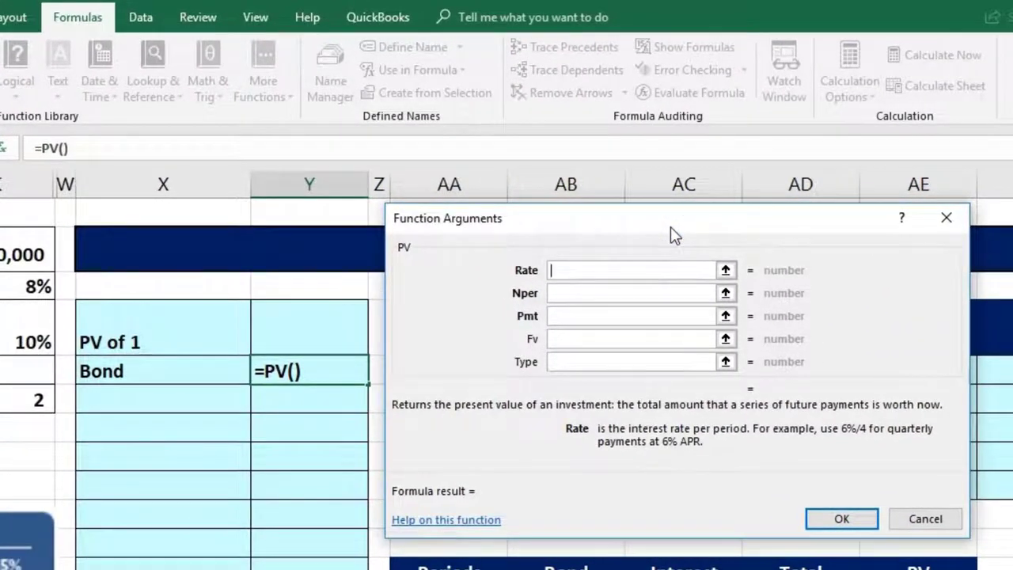
Step: Set the PV function's rate to .1/2 and its number of periods to 2*2
left_click_drag(506, 412, 629, 471)
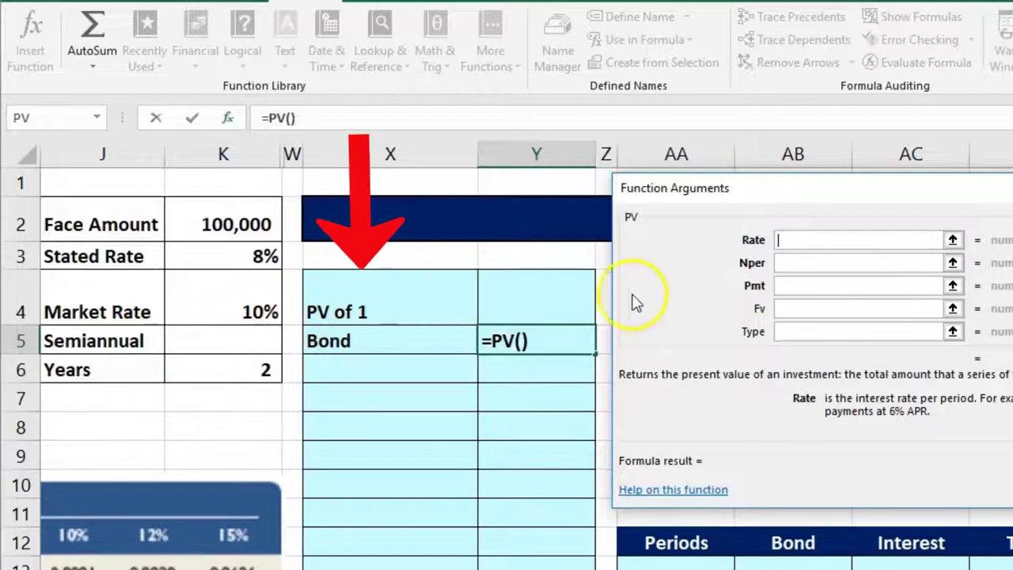
type(".1")
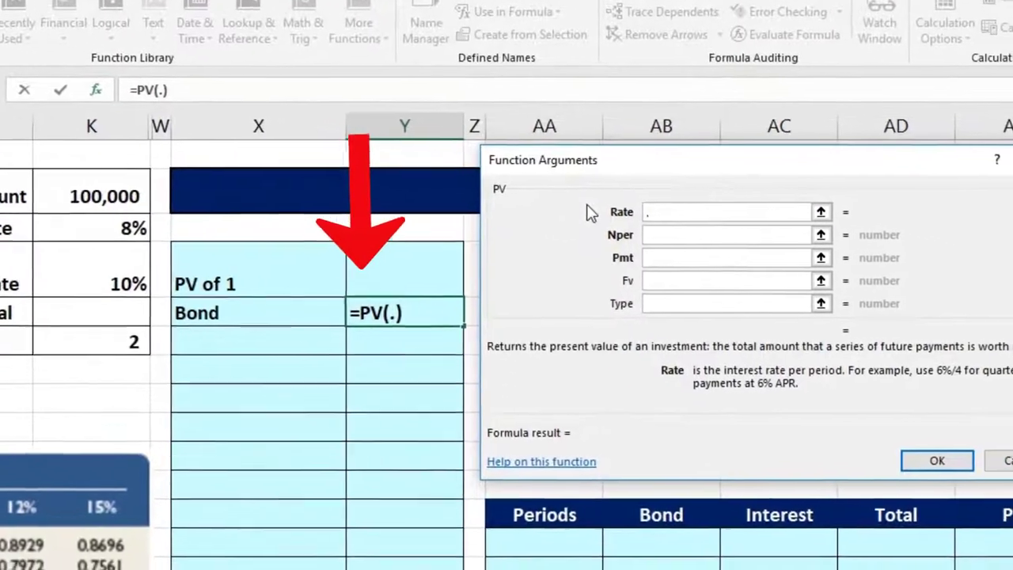
type("/2")
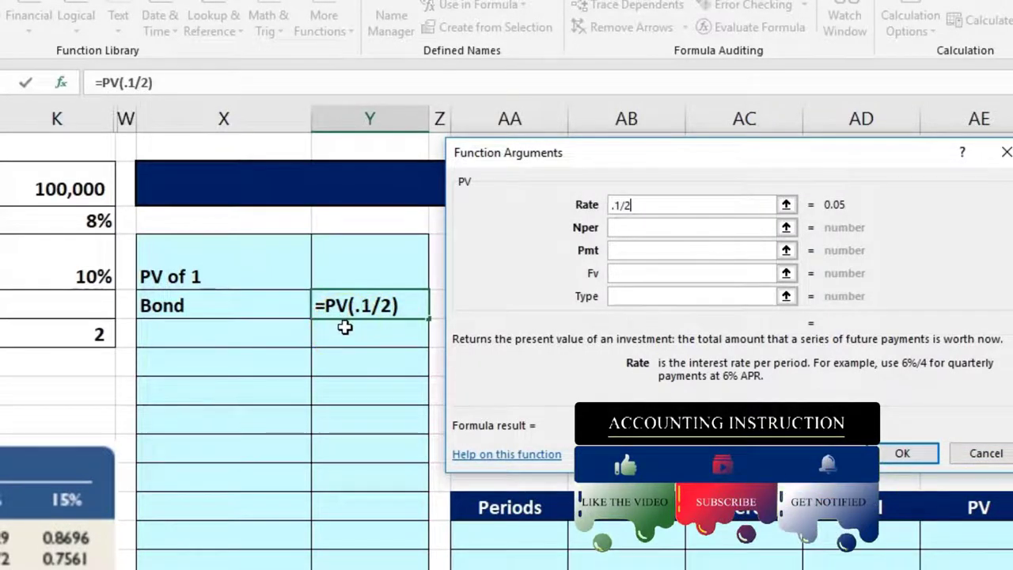
left_click(633, 227)
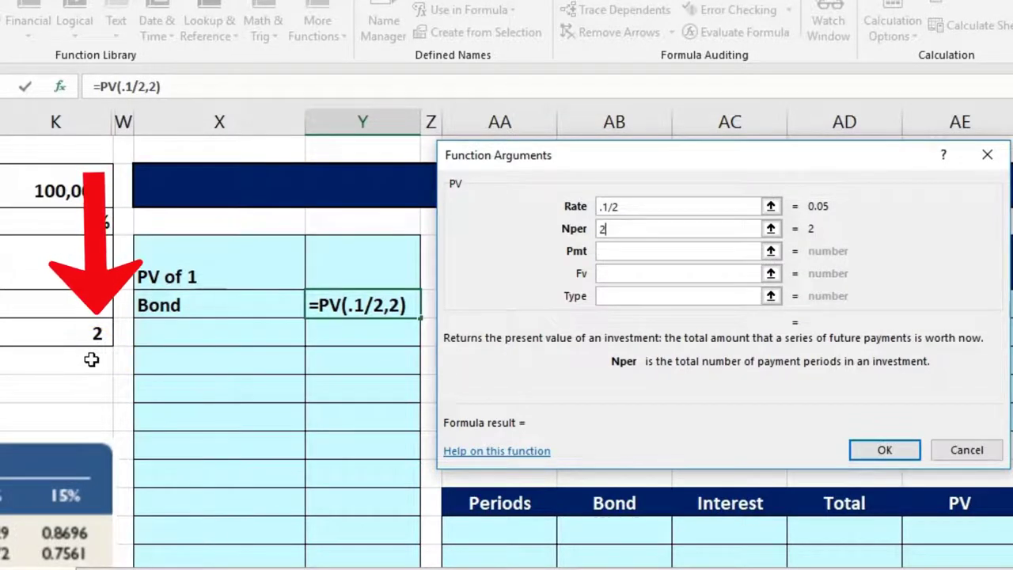
type("*2")
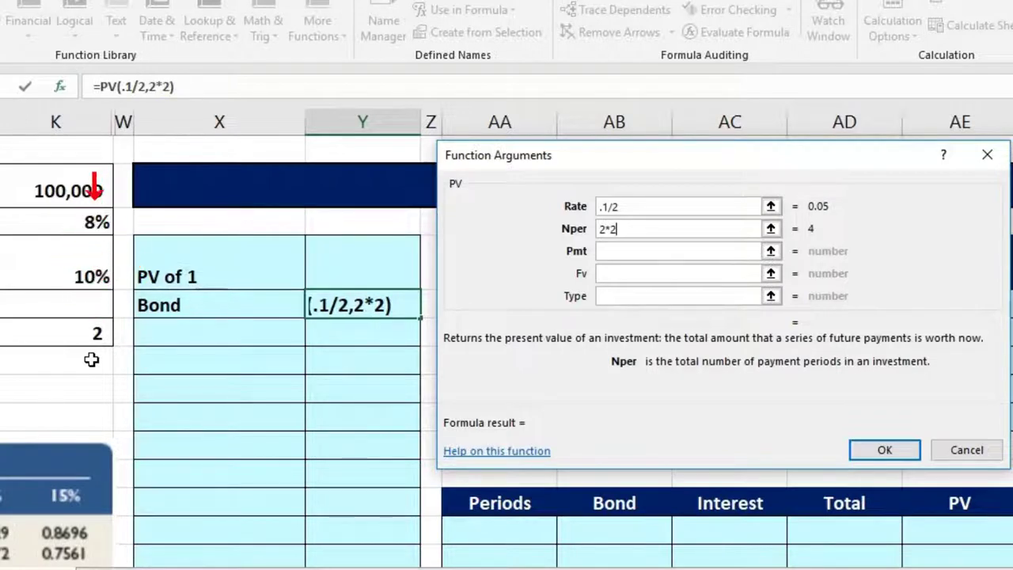
Step: Leave the payment argument blank, set the future value to 100000, and accept the PV function in cell Y5
left_click(603, 251)
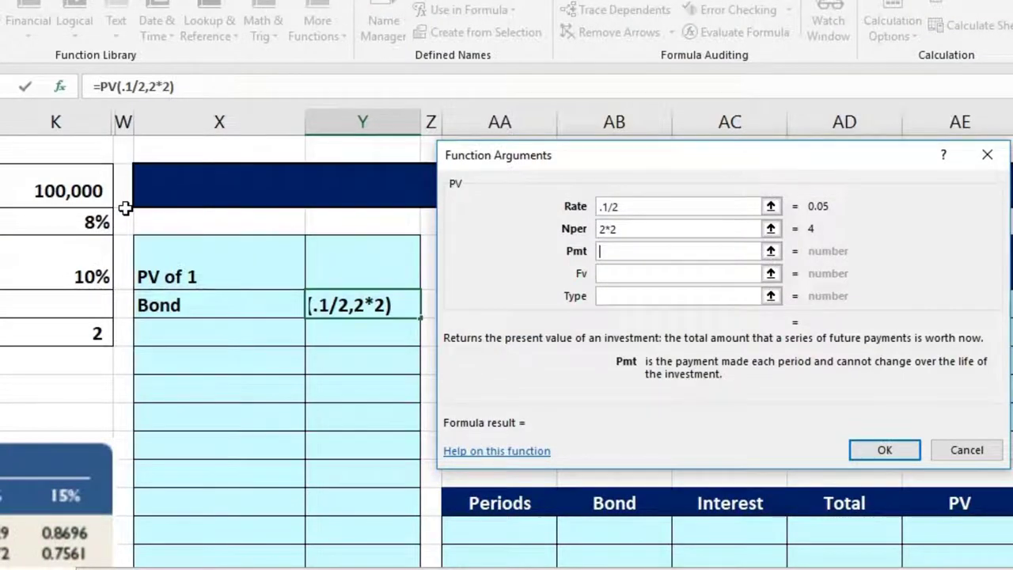
left_click(610, 275)
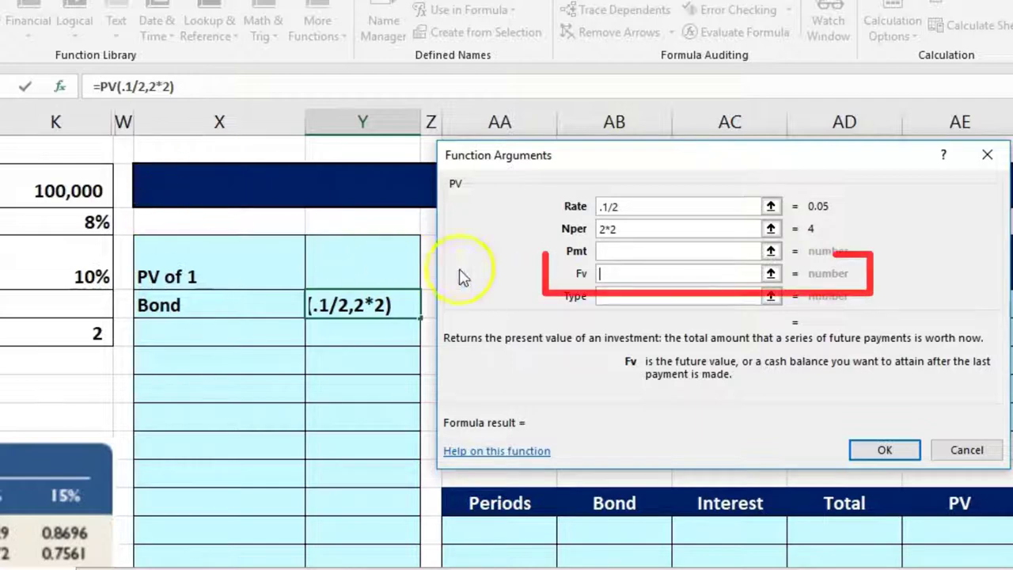
type("10000")
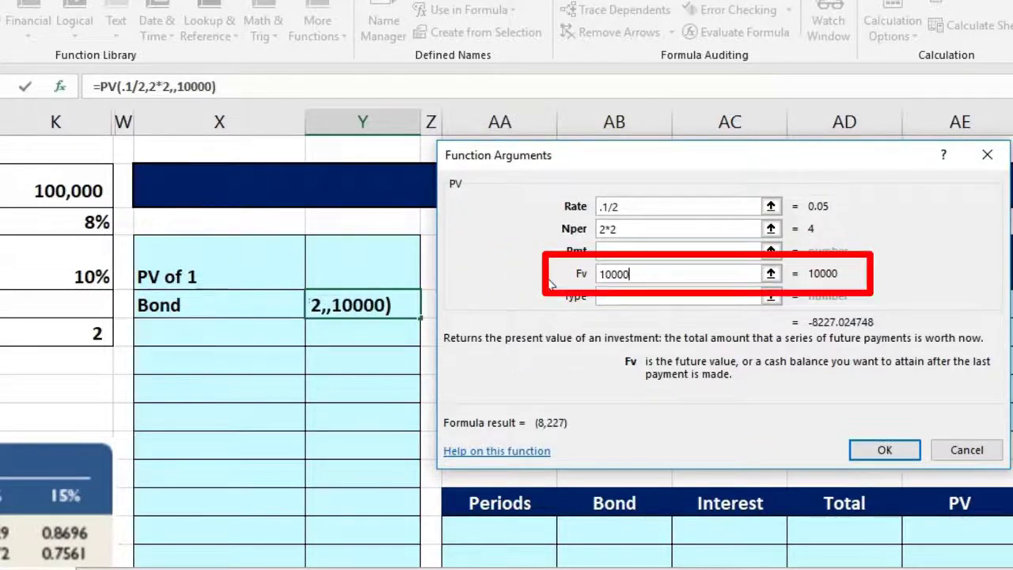
key("BackSpace")
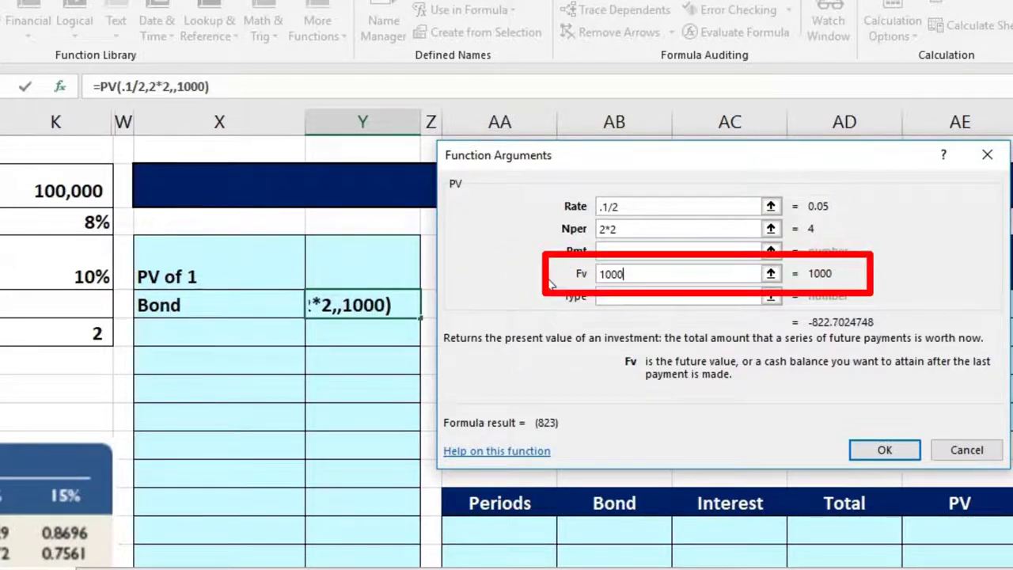
key("BackSpace")
key("BackSpace")
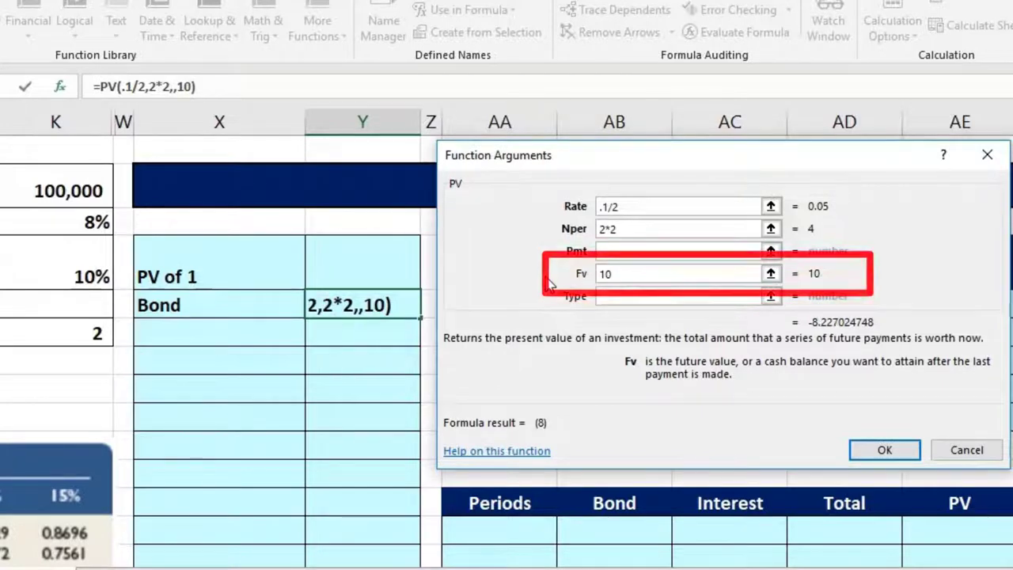
type("00000")
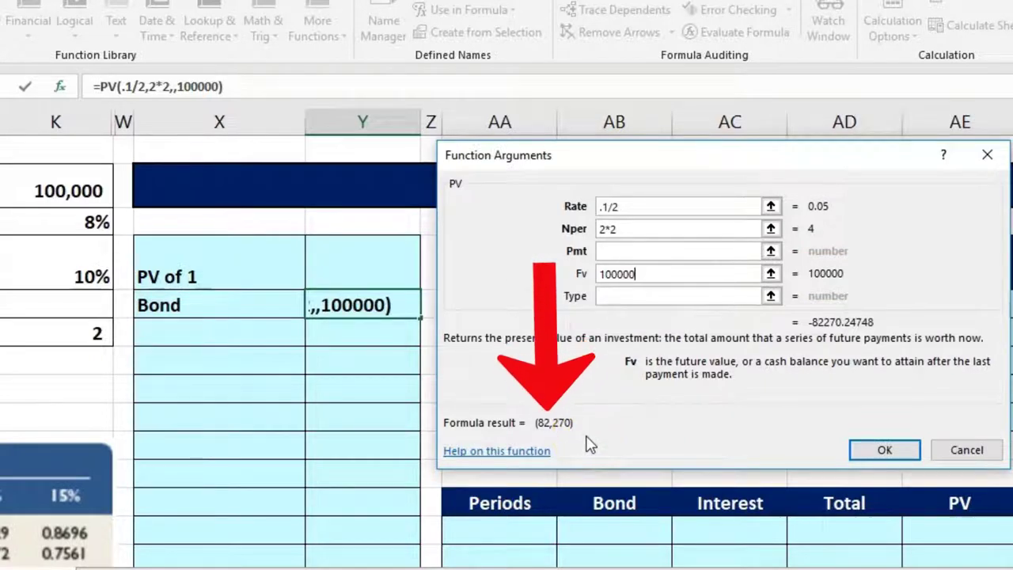
left_click(868, 451)
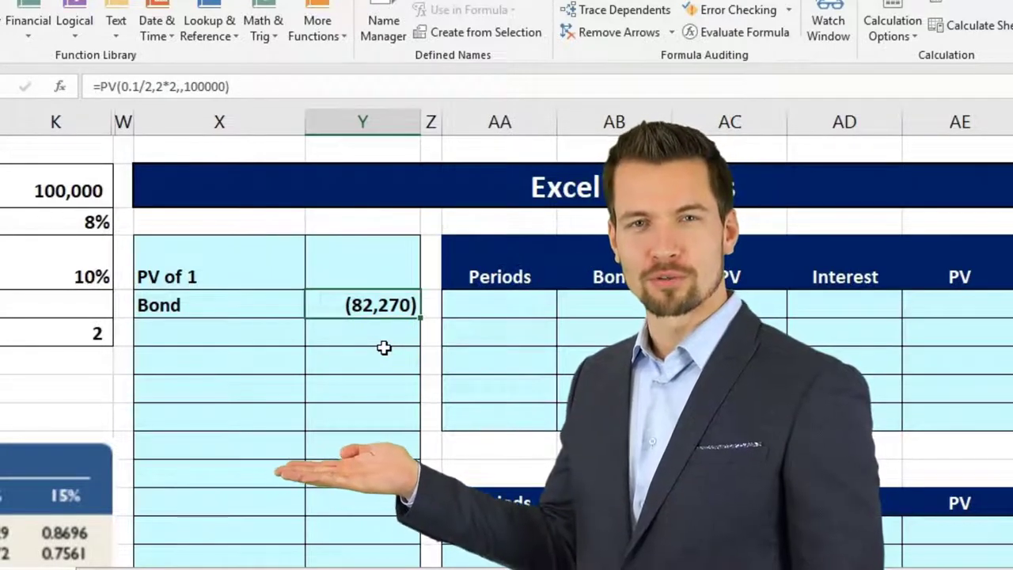
Step: Negate the PV formula in cell Y5 by placing a minus sign before PV
double_click(369, 301)
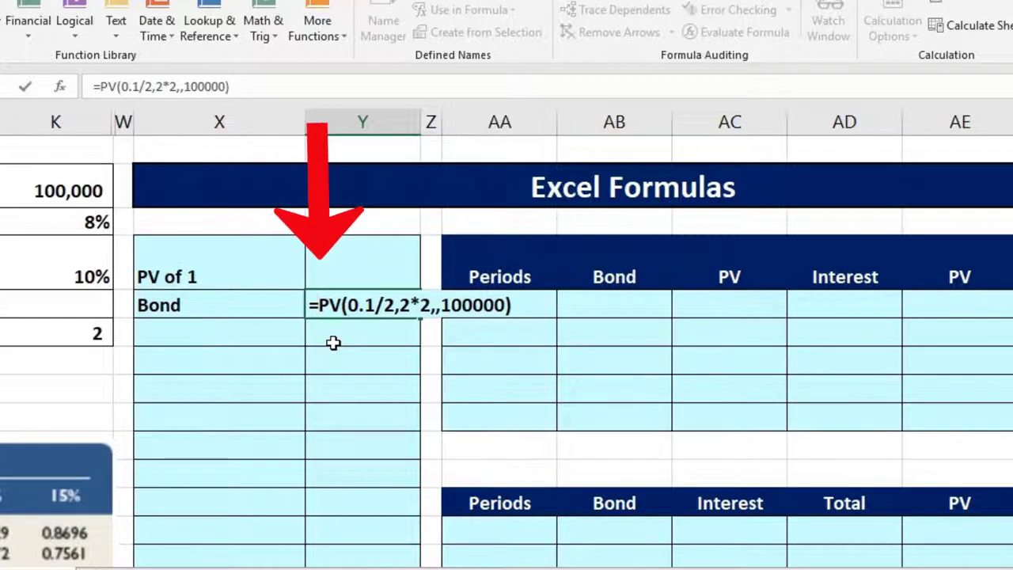
type("-")
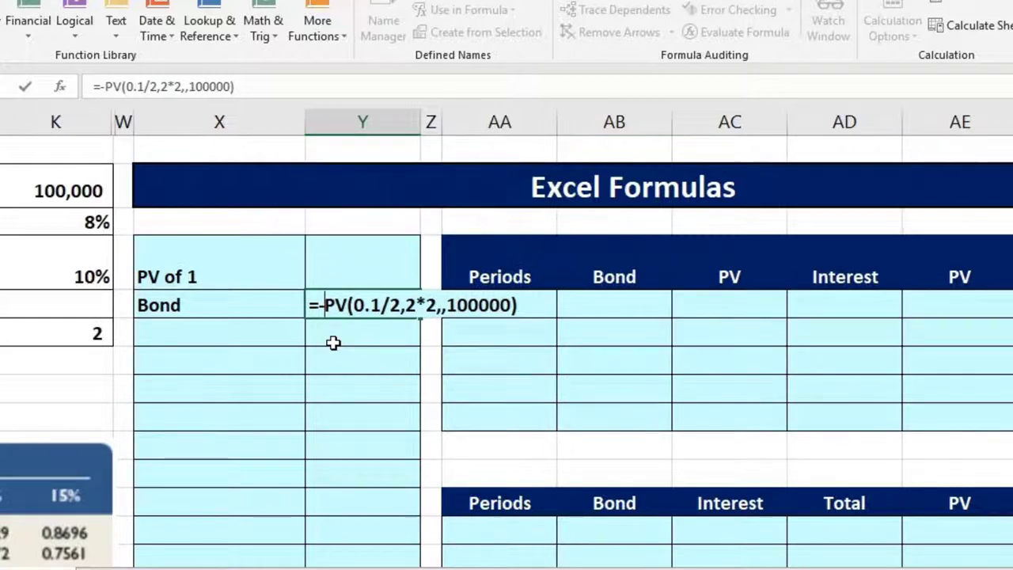
key("Return")
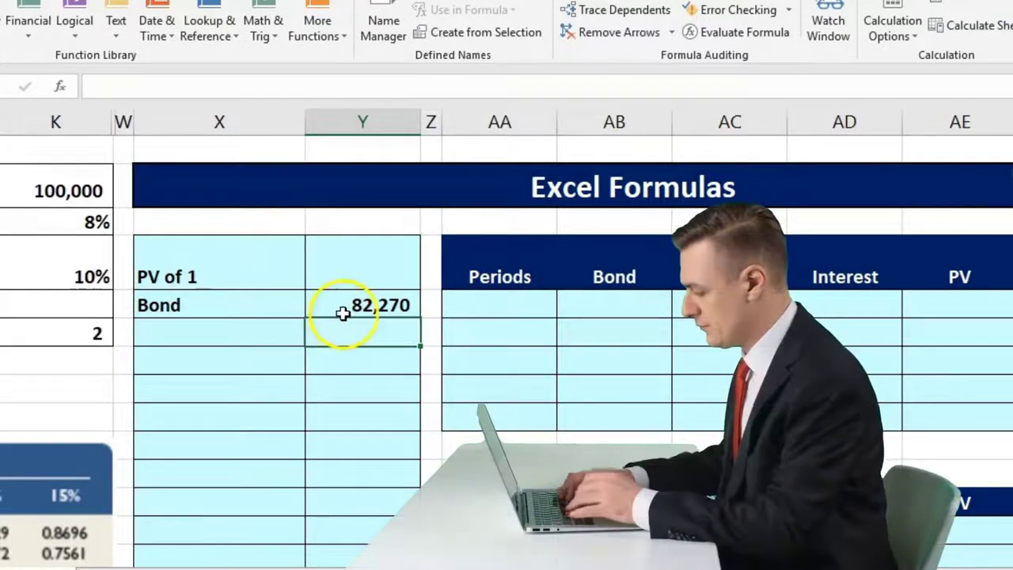
double_click(369, 307)
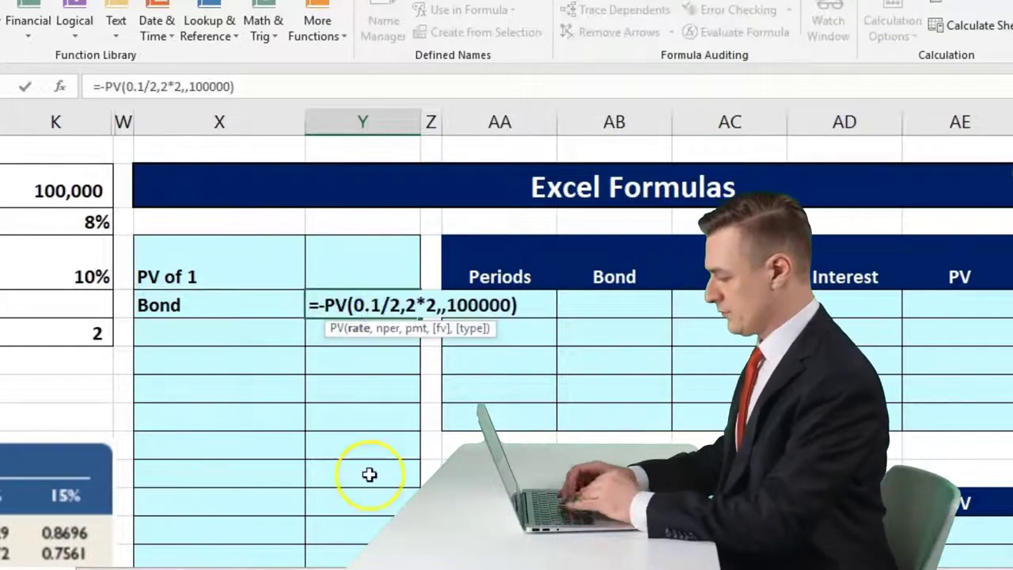
key("Return")
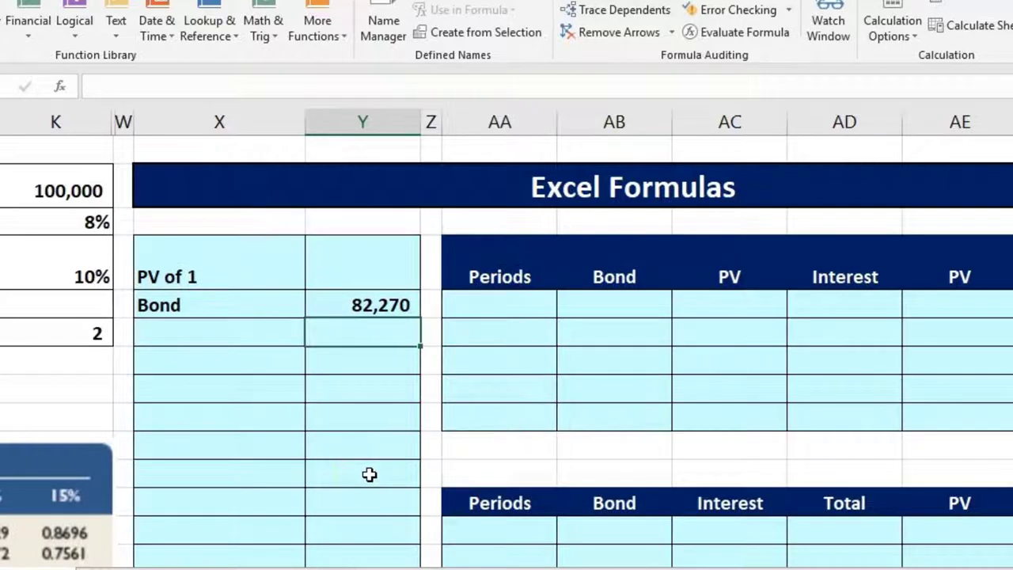
Step: Enter the formula =PV(.1/2,2*2,0,100000) directly in cell Y6
type("=pv")
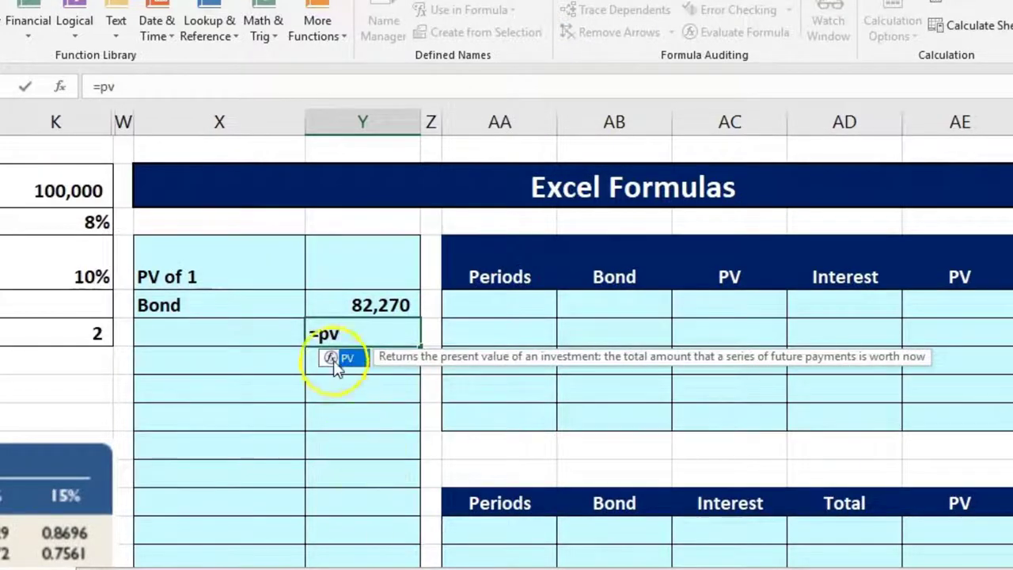
double_click(339, 361)
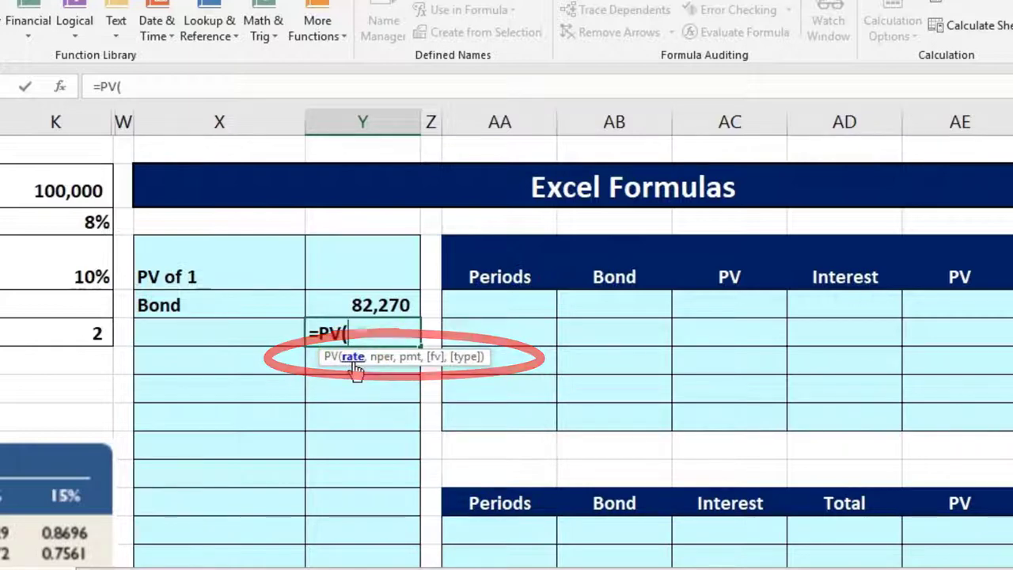
type(".0")
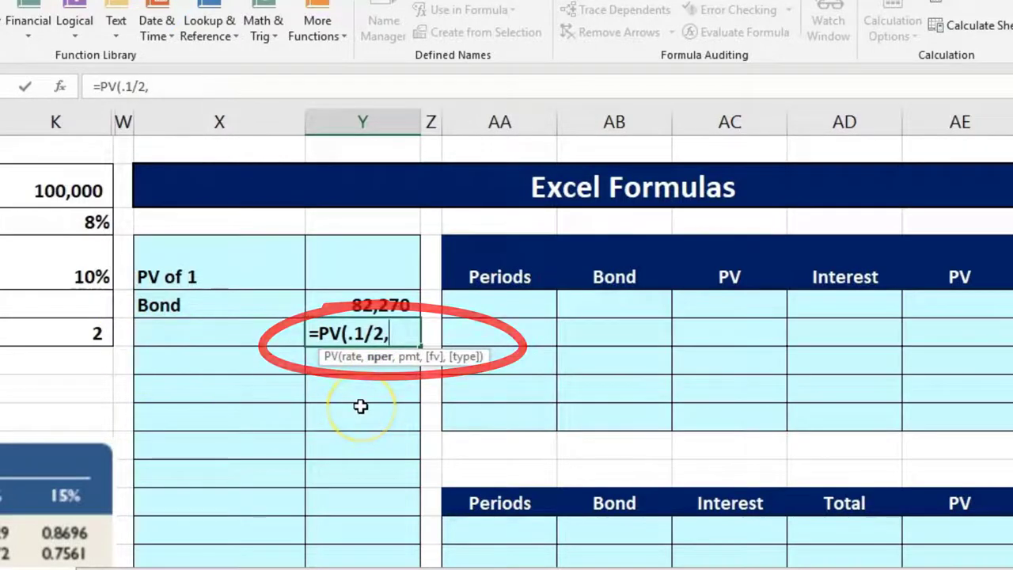
type("2*")
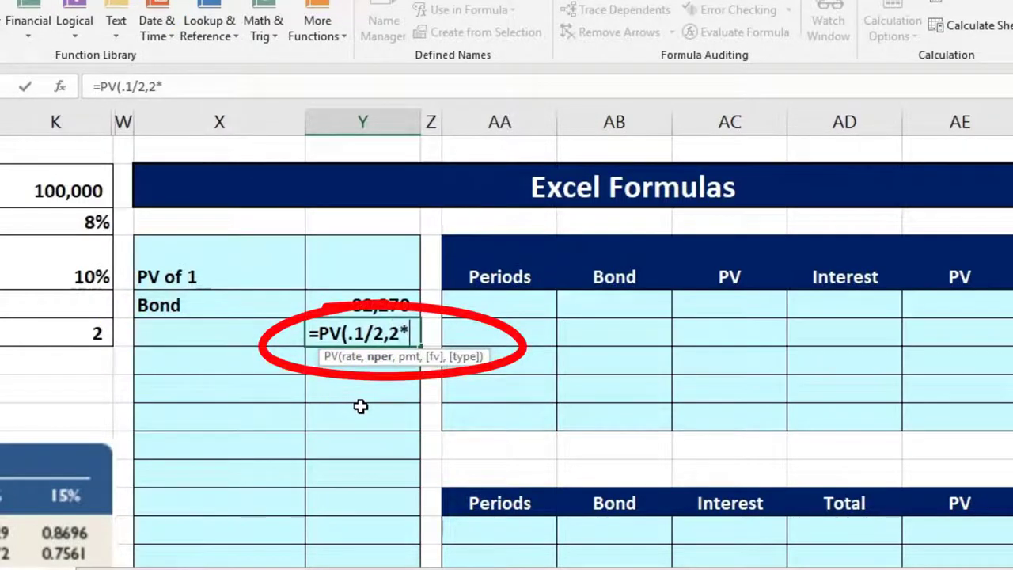
type("2,")
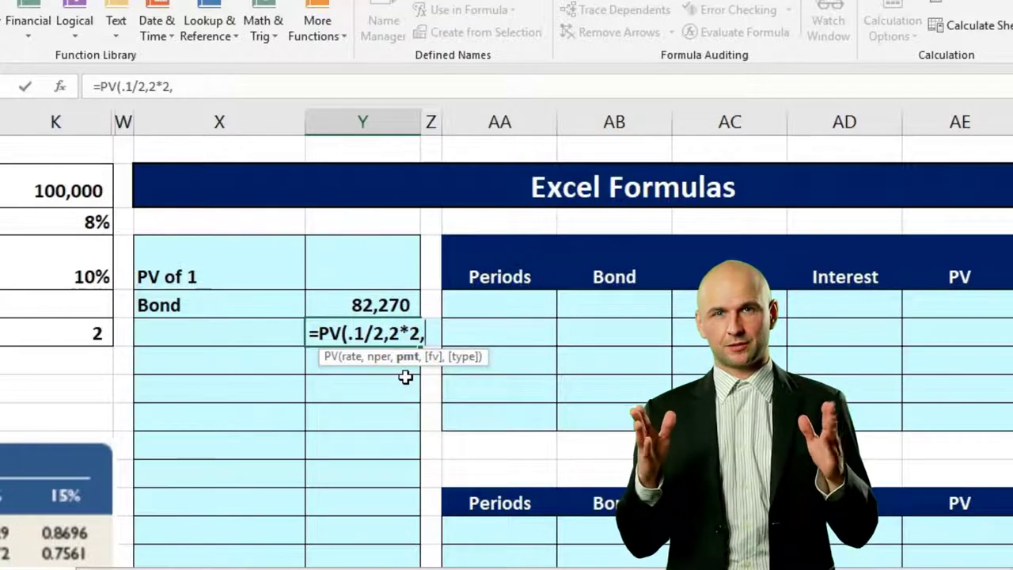
type("0")
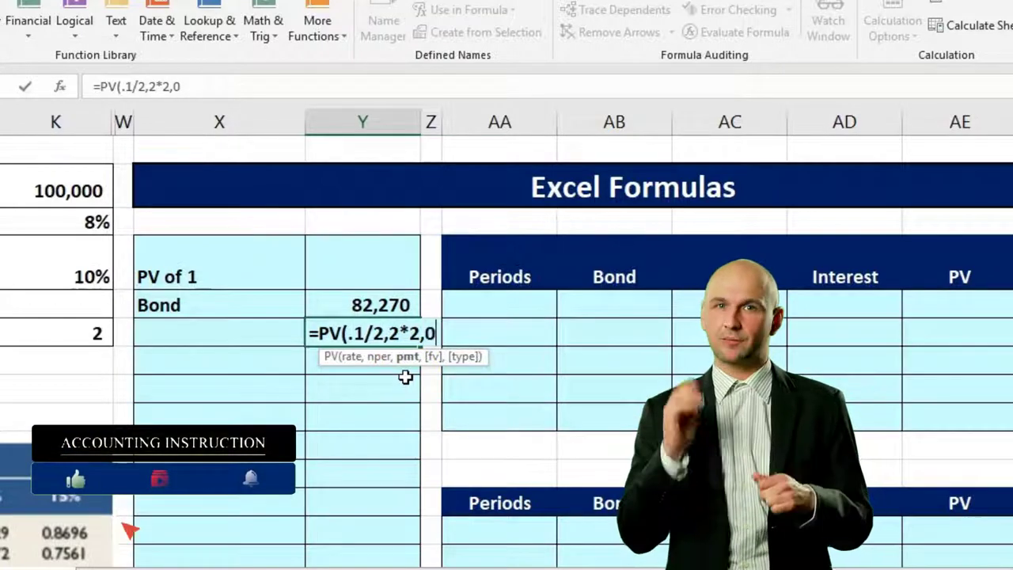
type(",10")
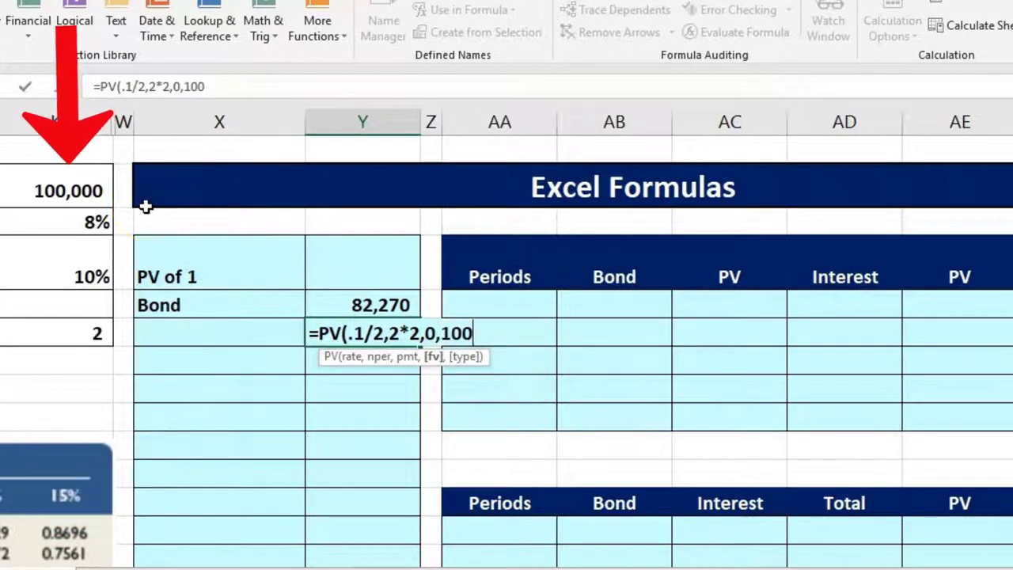
type("000")
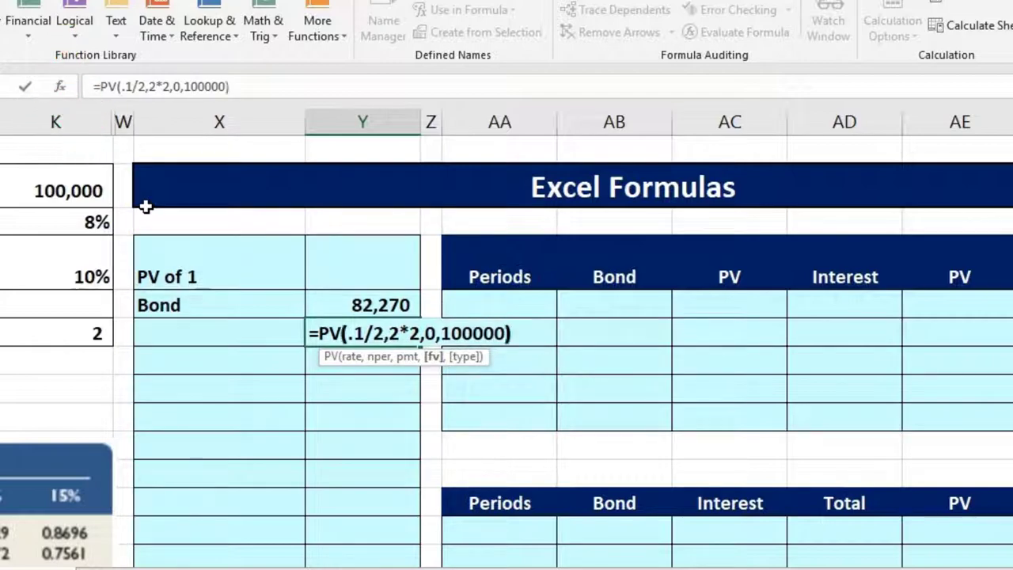
type(")")
key("Return")
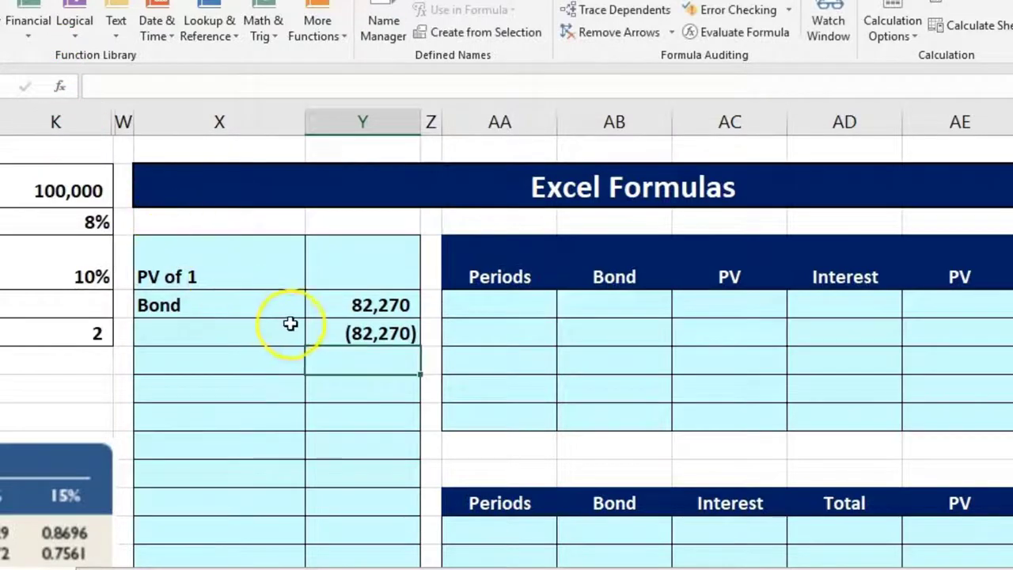
Step: Negate the PV formula in cell Y6 and compare it with the formula in Y5
left_click(337, 333)
double_click(327, 334)
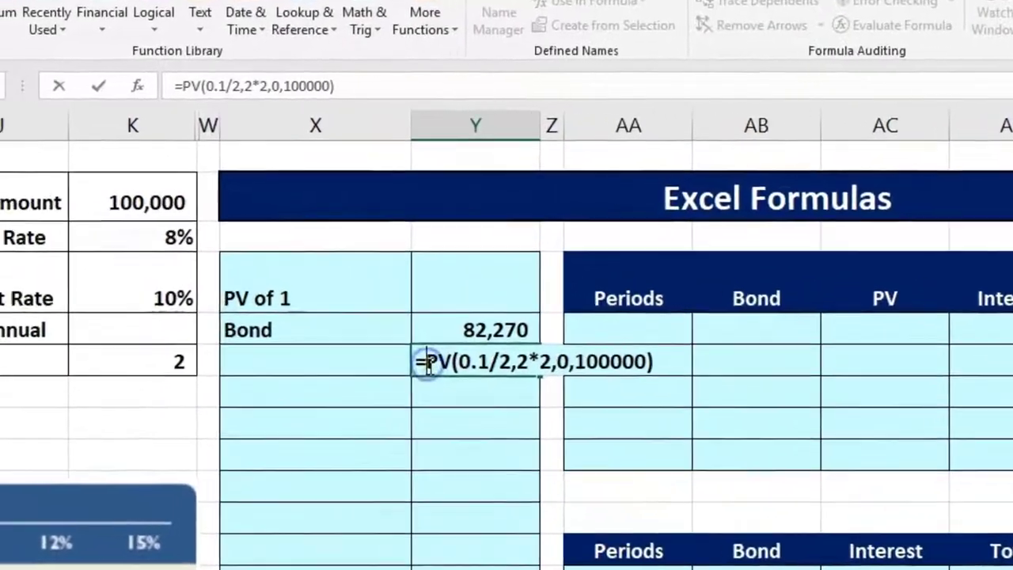
type("-")
key("Return")
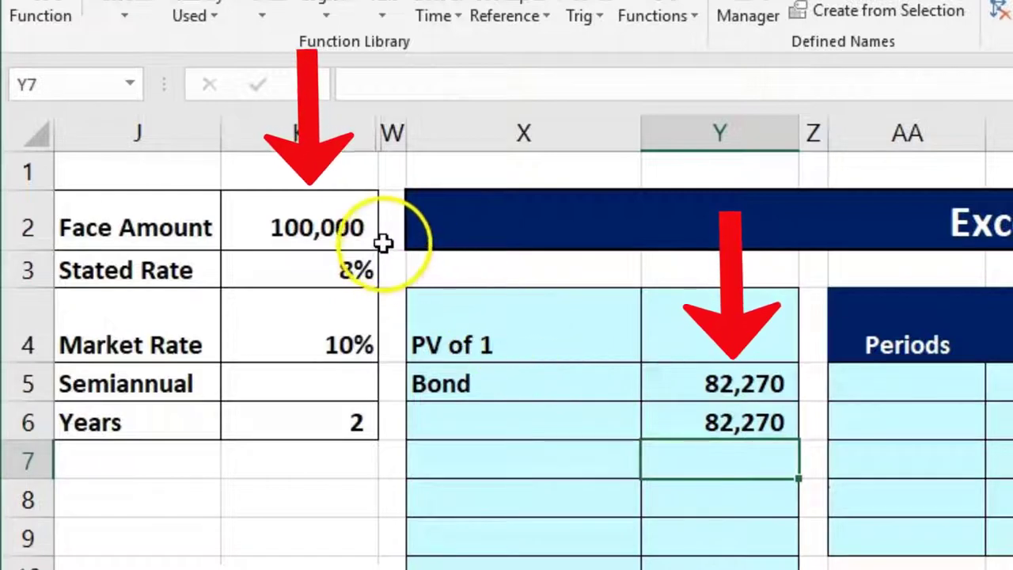
left_click(680, 366)
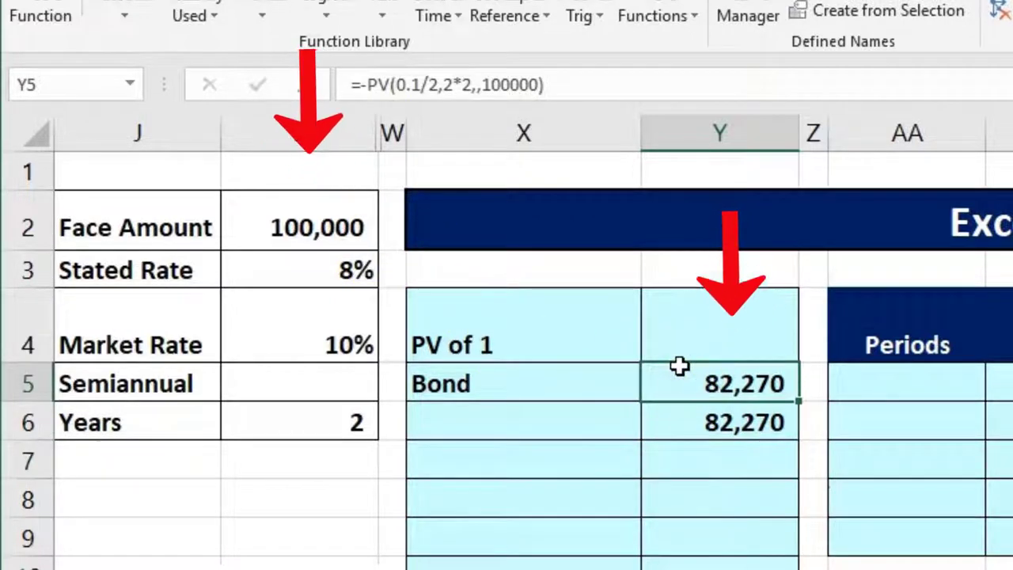
Step: Enter the label "PV of Annuity" in cell X8
left_click(546, 504)
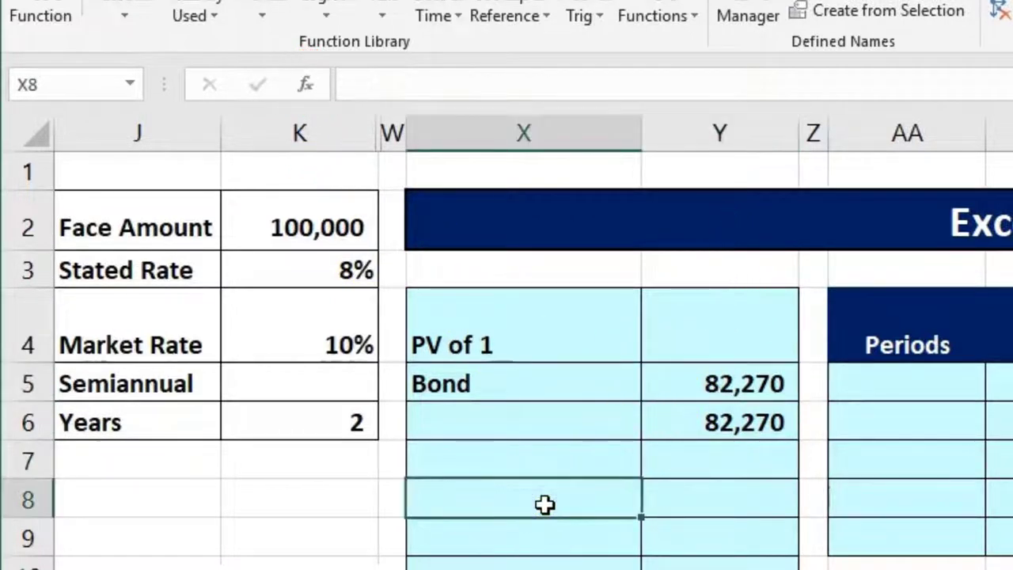
type("PV of ")
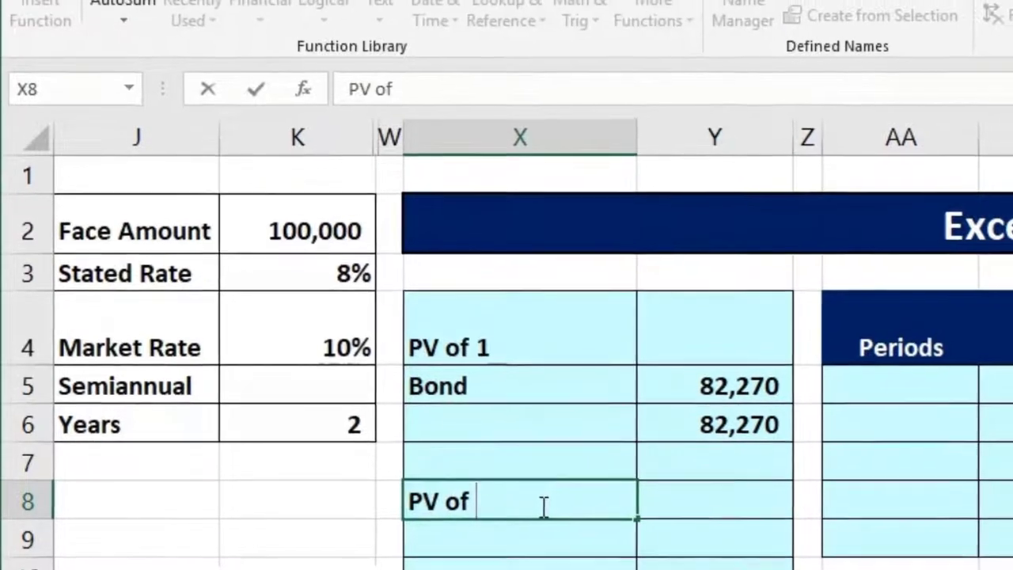
type("Annuity")
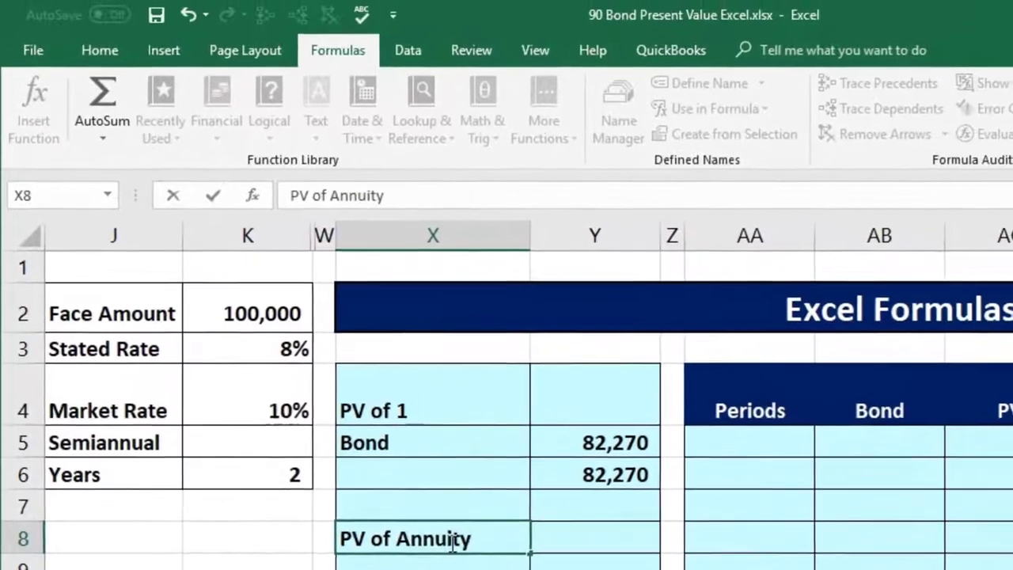
key("Return")
Step: Insert the PV function into cell Y9 from the most recently used functions, bringing up its arguments
key("Right")
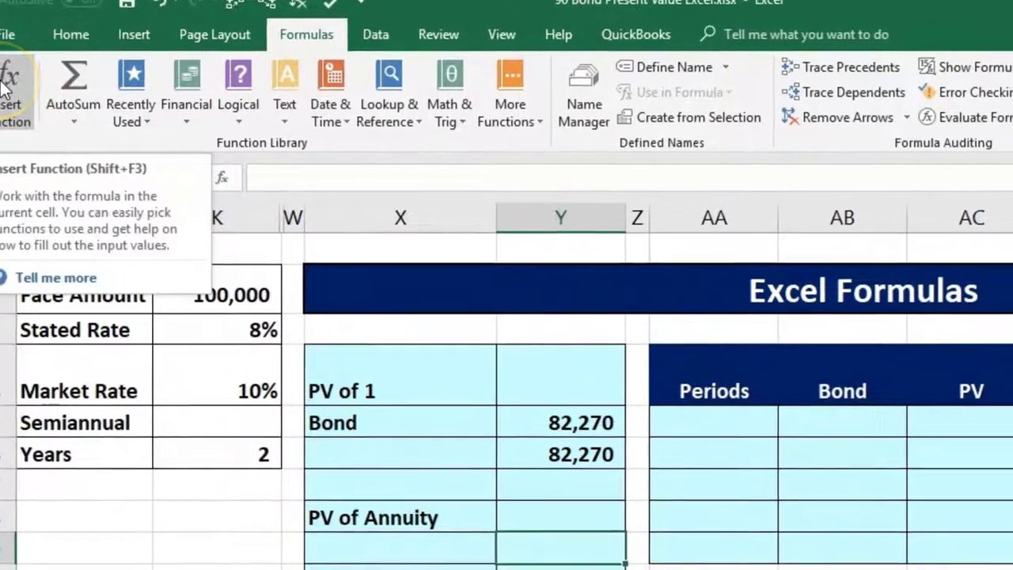
left_click(30, 101)
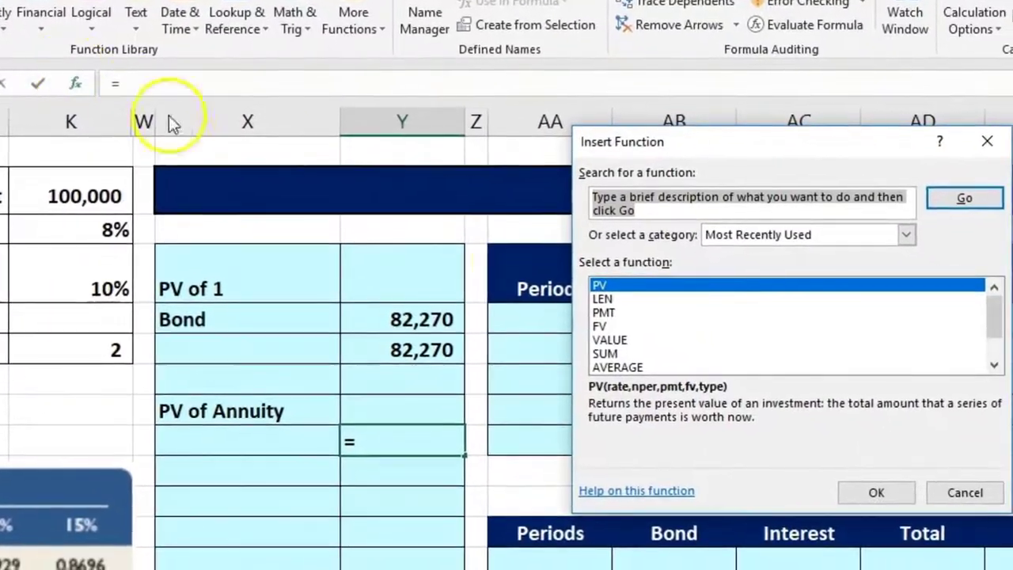
double_click(602, 285)
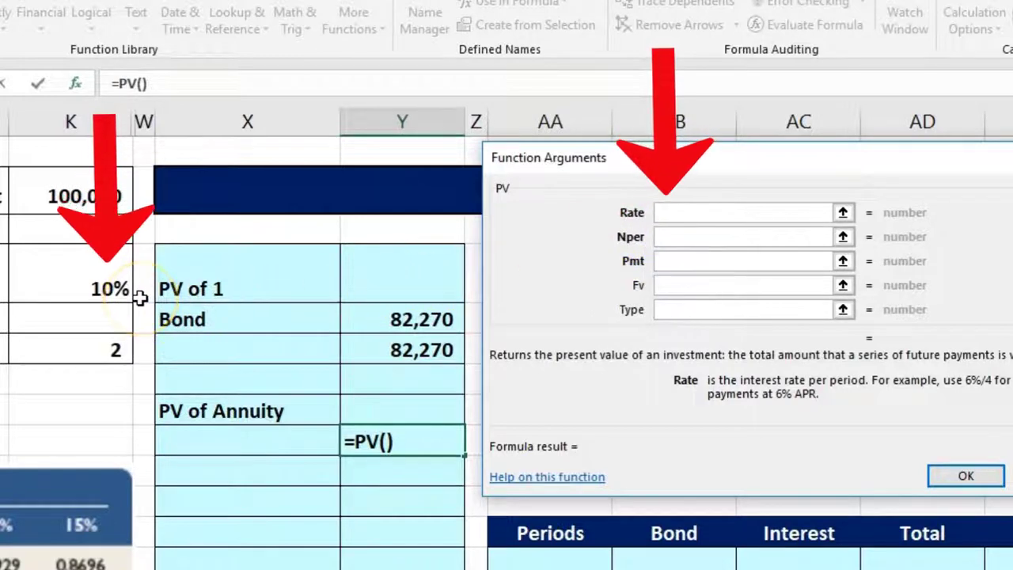
Step: Set the PV function's Rate to .1/2 and its Nper to 2*2 for the annuity
type(".1/2")
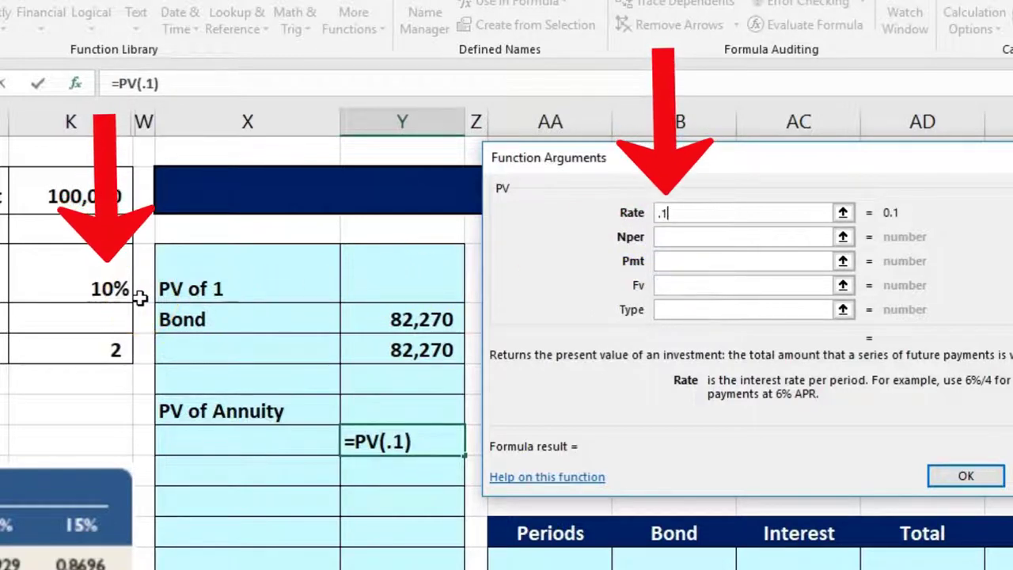
left_click(670, 238)
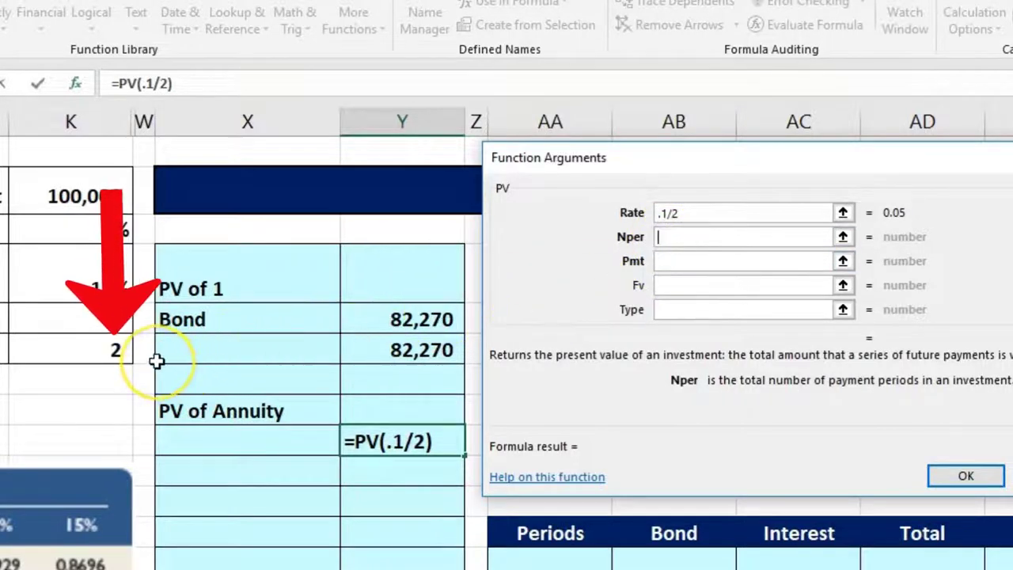
type("2*2")
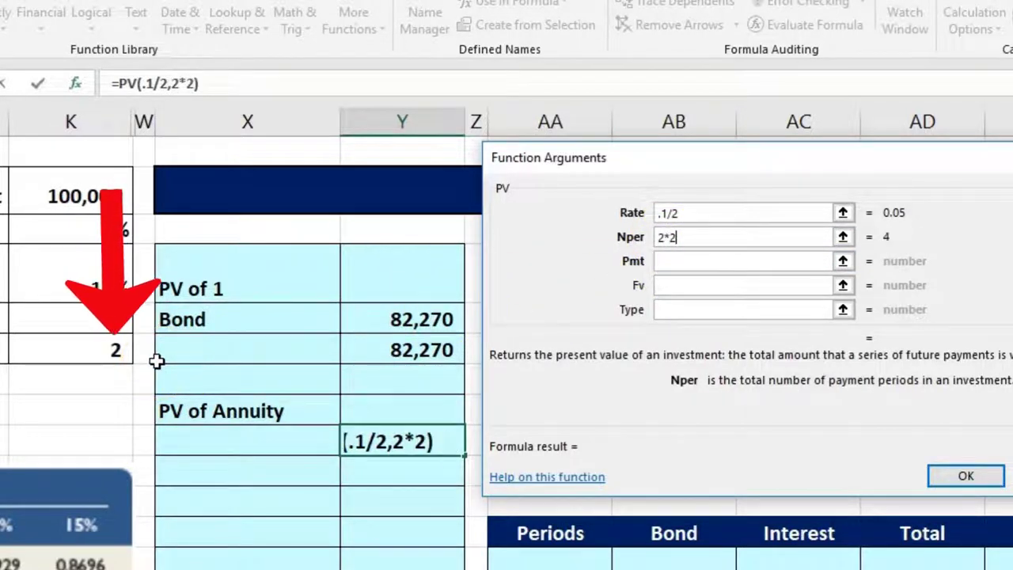
left_click(680, 263)
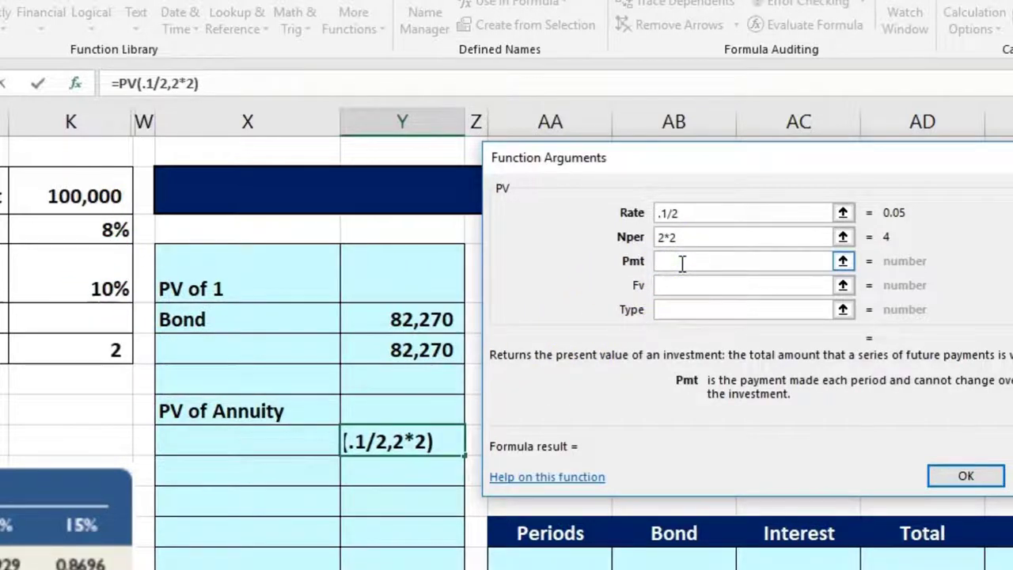
Step: Work out the semiannual interest payment in Calculator as 100,000 × 0.08 ÷ 2, and return to the PV arguments in Excel
key("XF86Calculator")
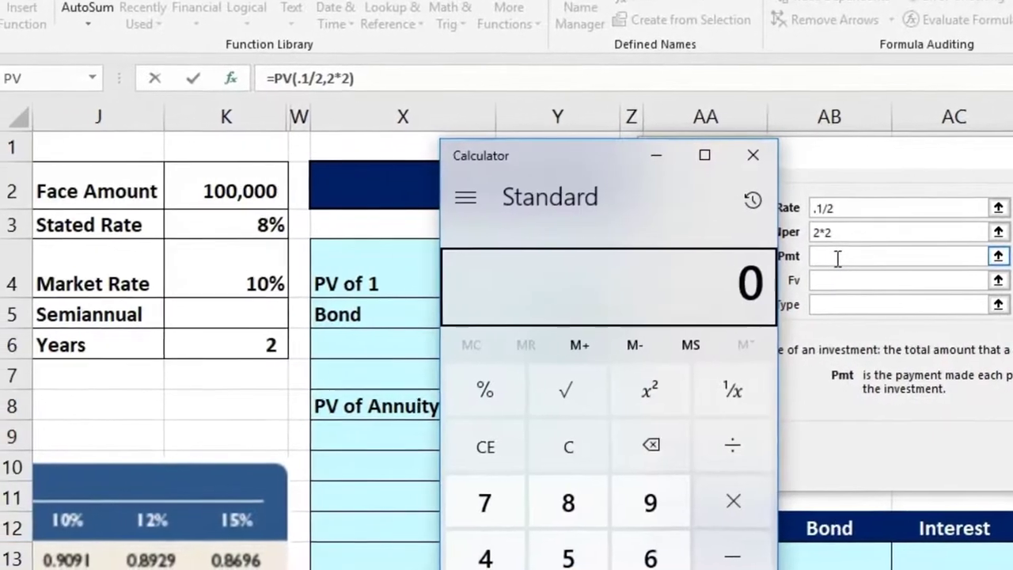
type("000")
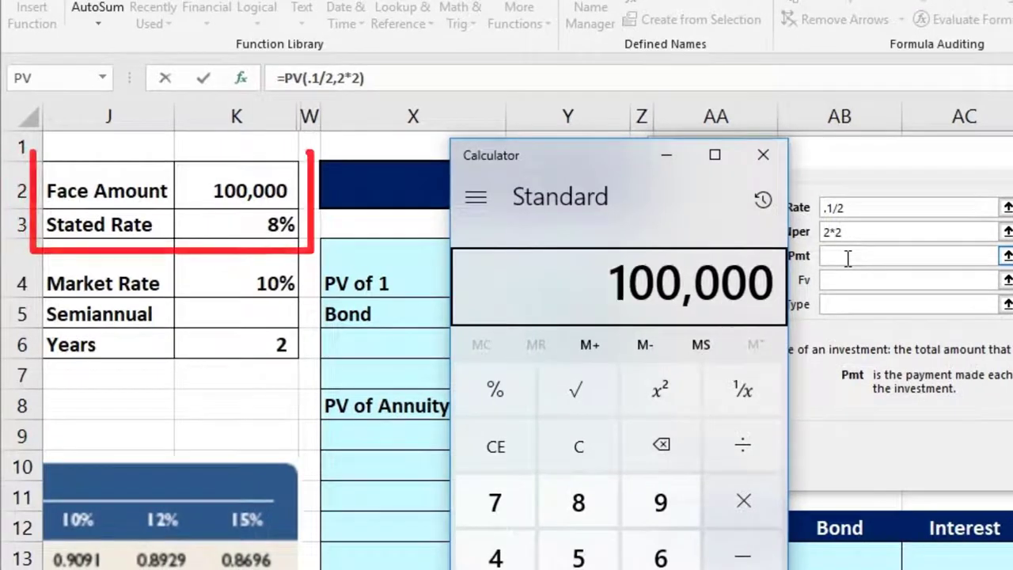
key("asterisk")
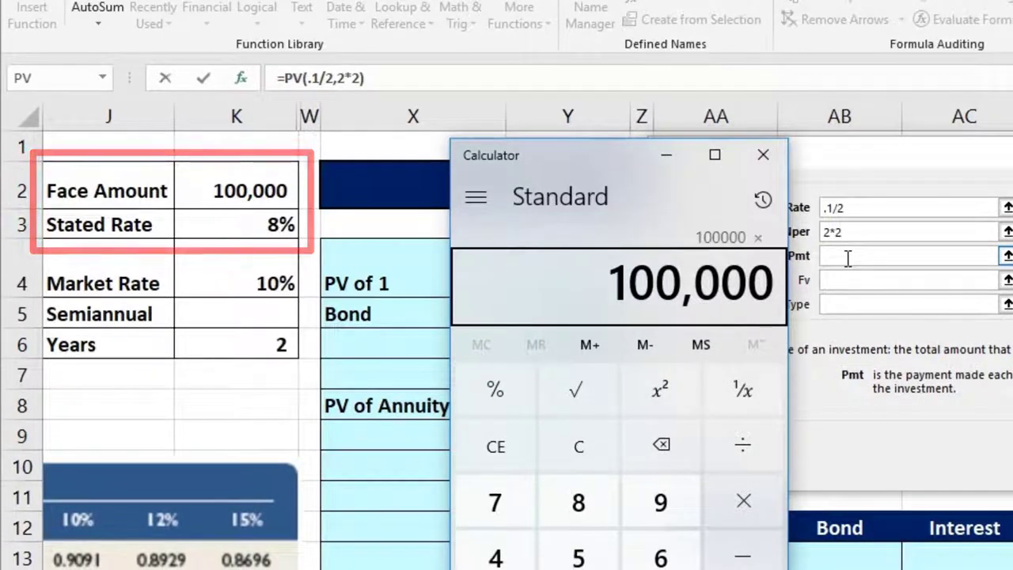
type(".08")
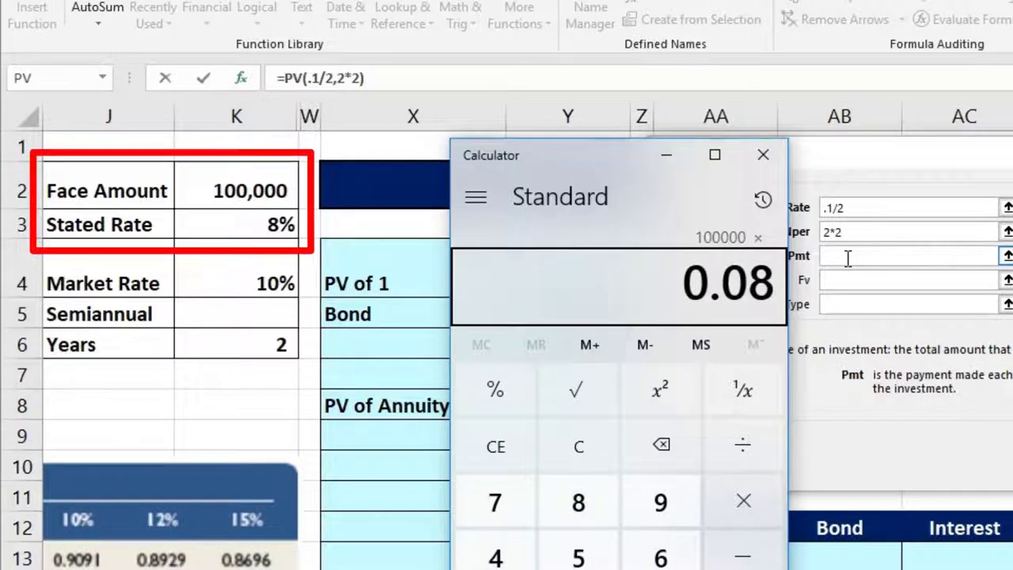
key("Return")
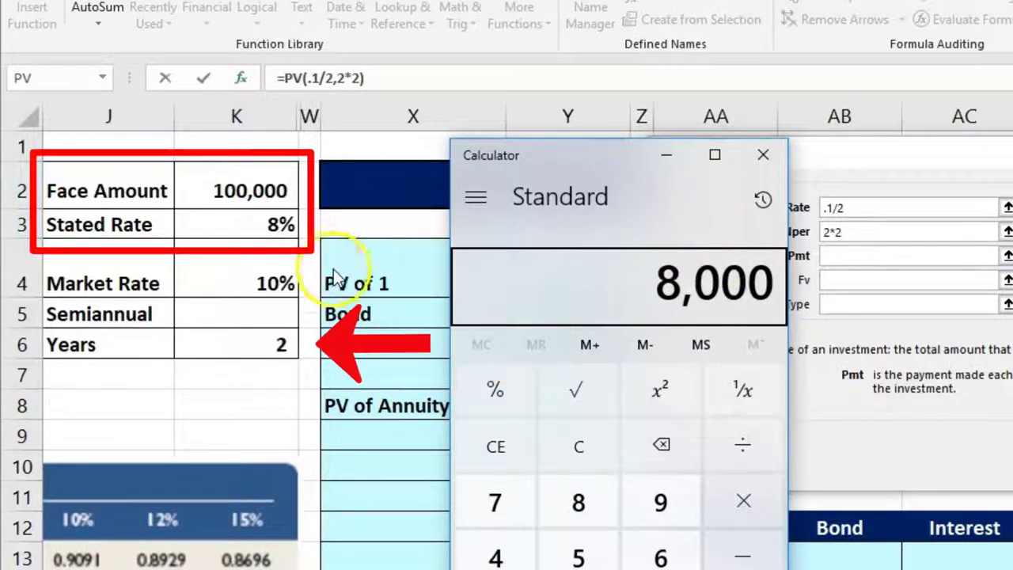
key("slash")
type("2")
key("Return")
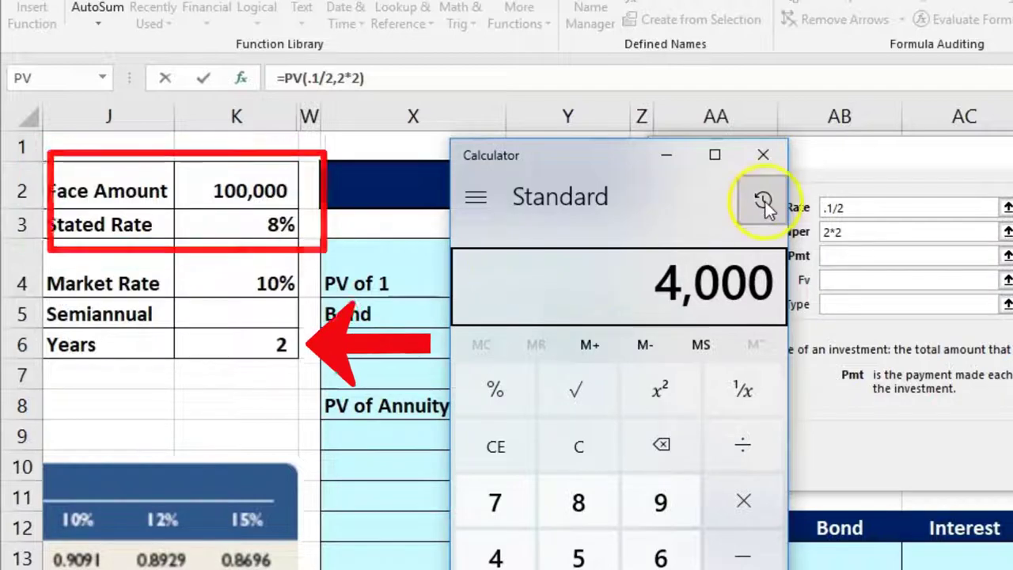
left_click(764, 156)
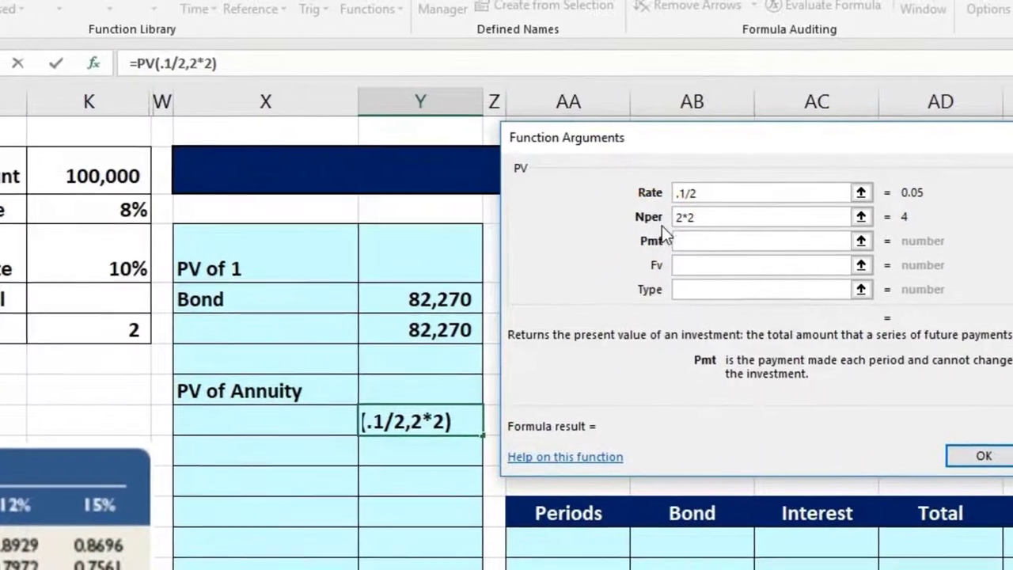
Step: Set the PV function's Pmt to 4000, leaving Fv and Type empty, and insert the formula into cell Y9
left_click(675, 240)
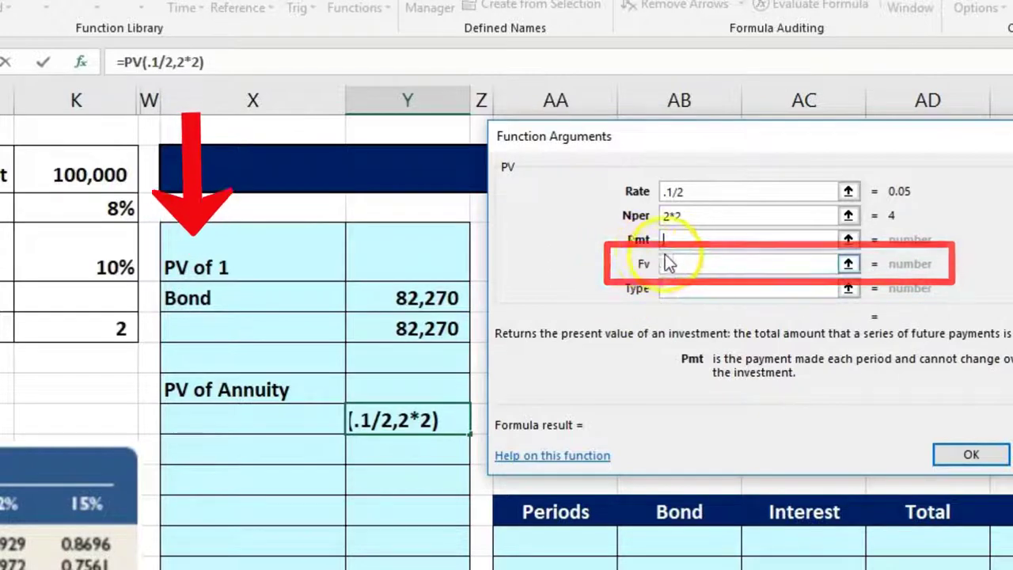
type("4000")
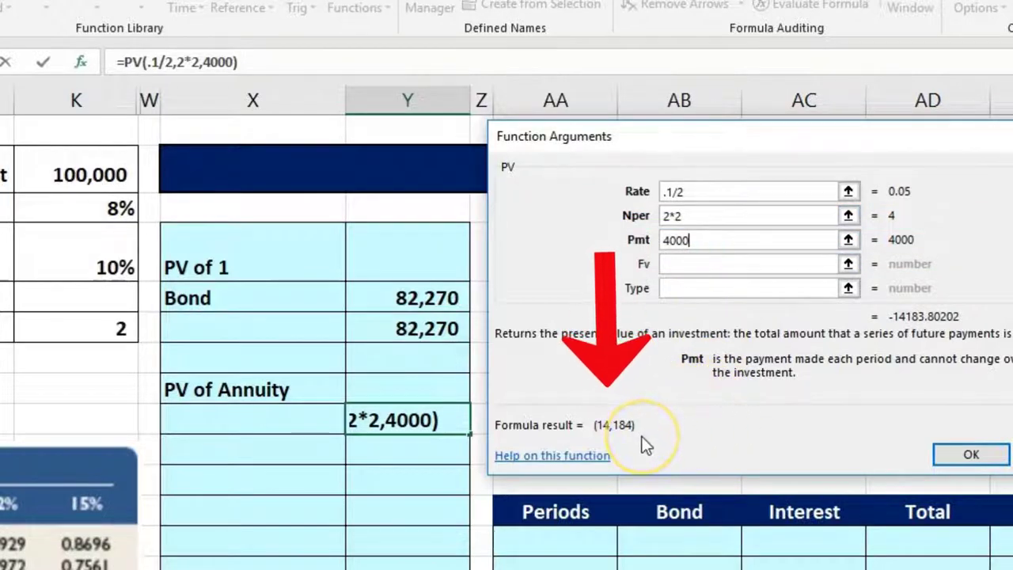
left_click(963, 456)
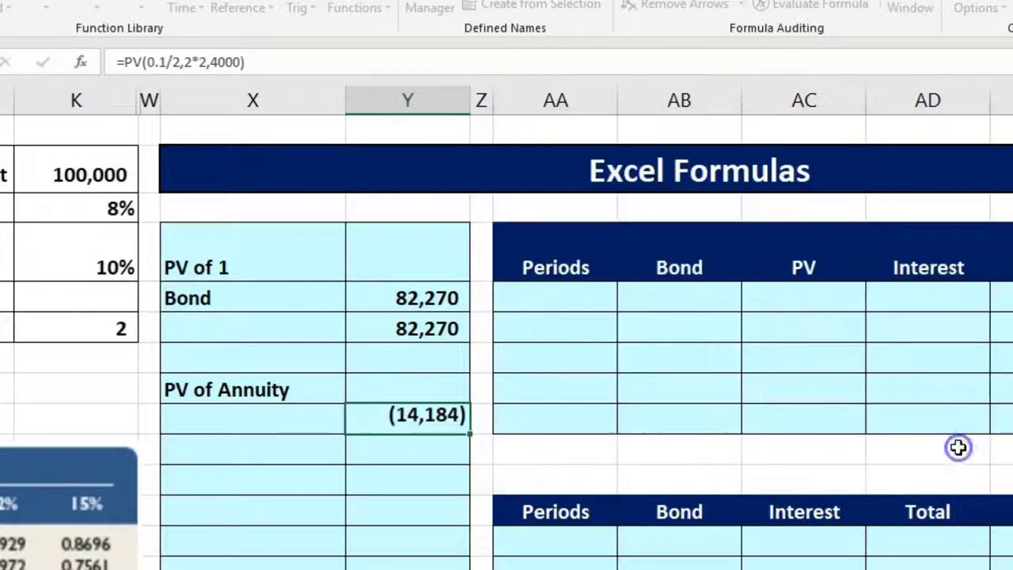
Step: Negate the annuity PV formula in cell Y9 by adding a minus sign before PV
double_click(393, 425)
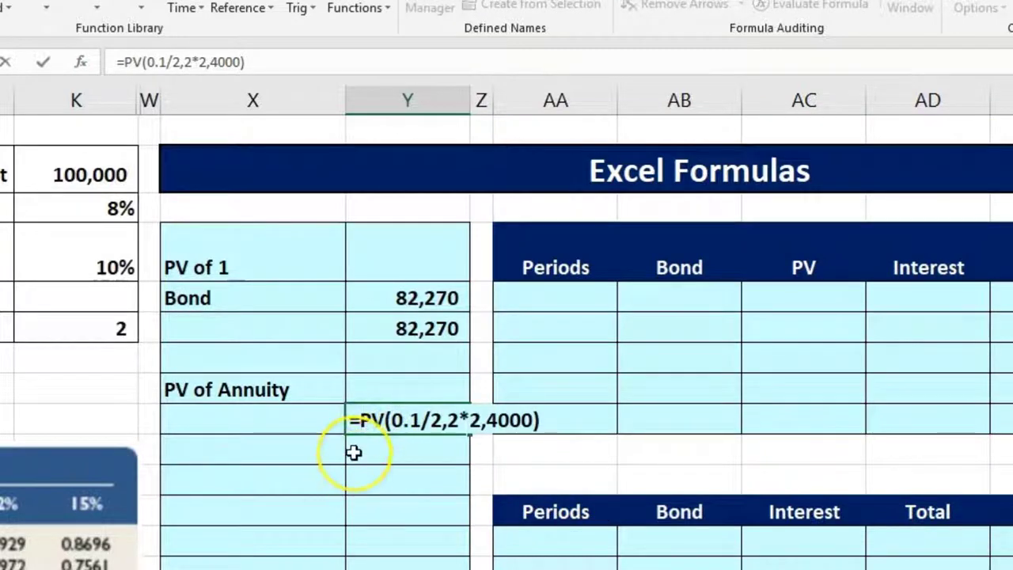
type("-")
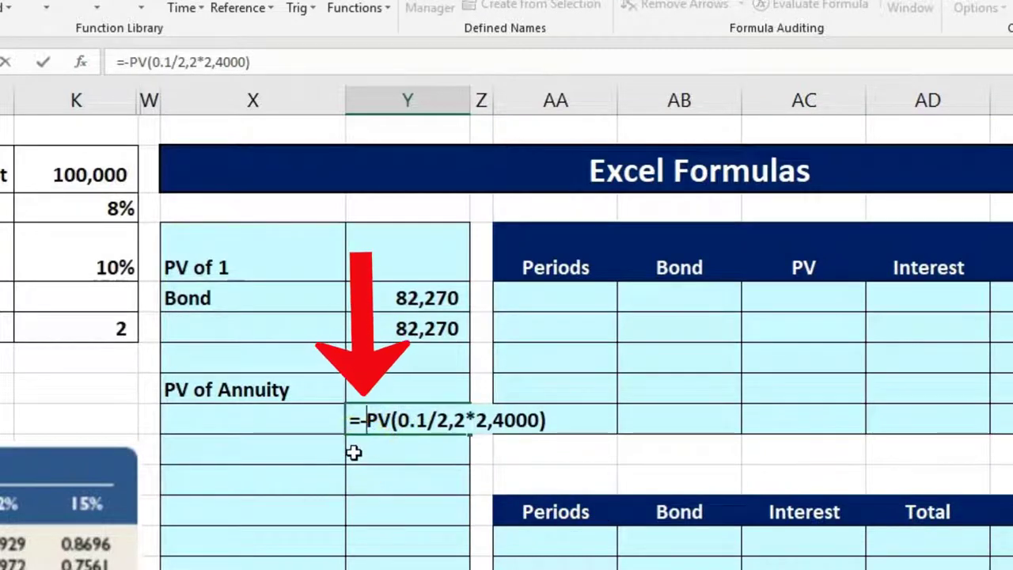
key("Return")
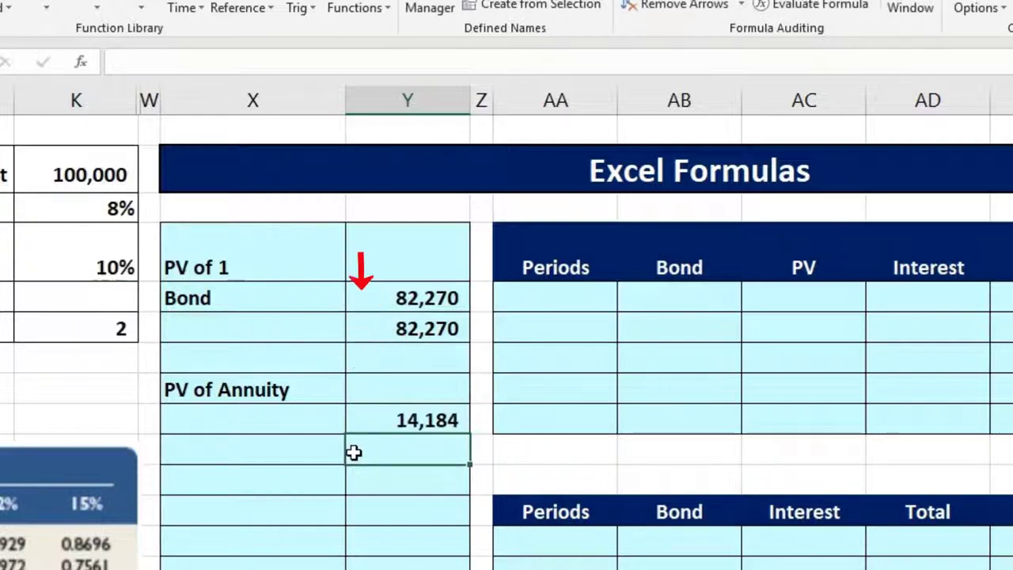
Step: Enter the formula =PV(.1/2,2*2,4000) directly in cell Y10
type("=")
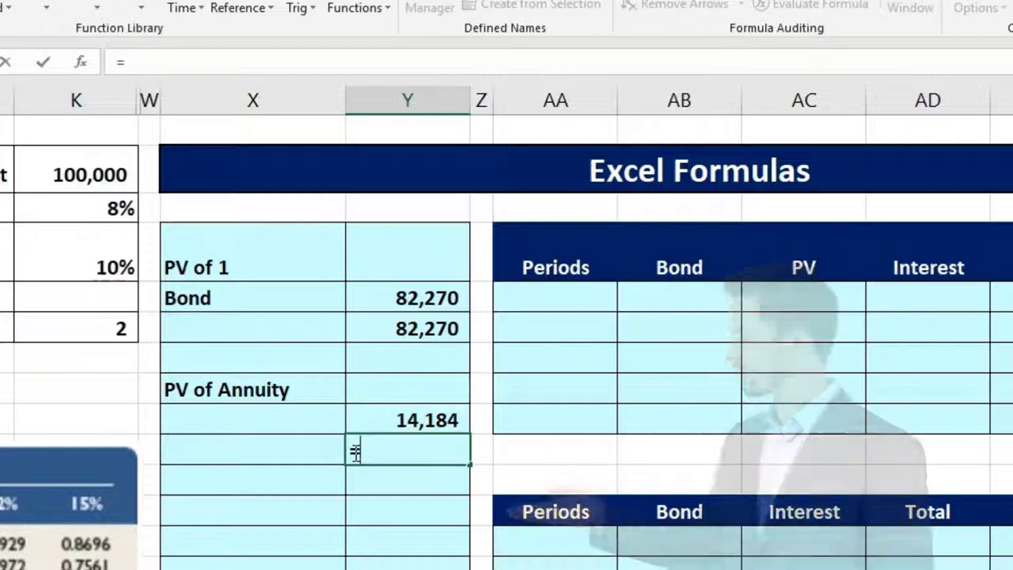
type("pv")
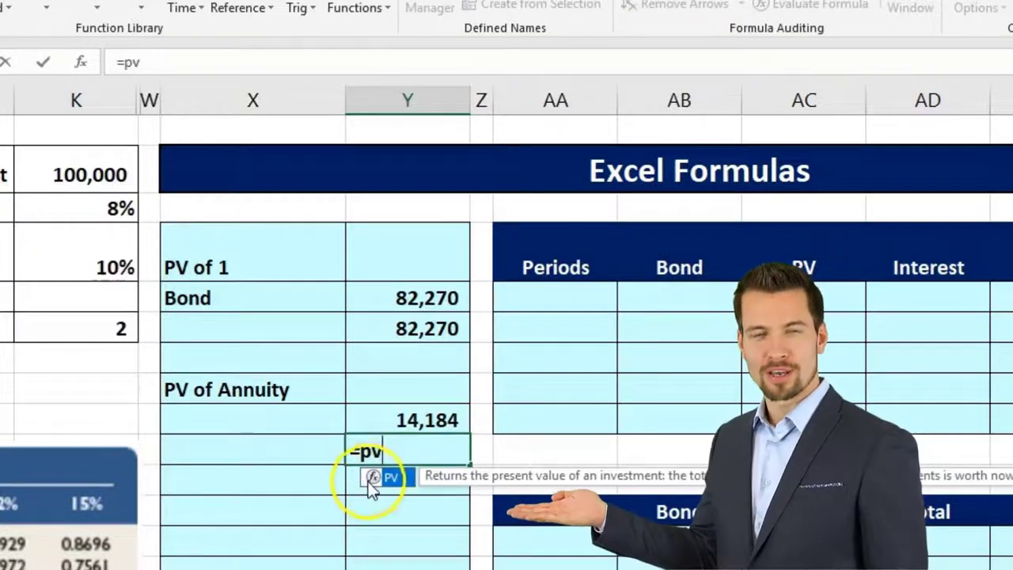
double_click(371, 476)
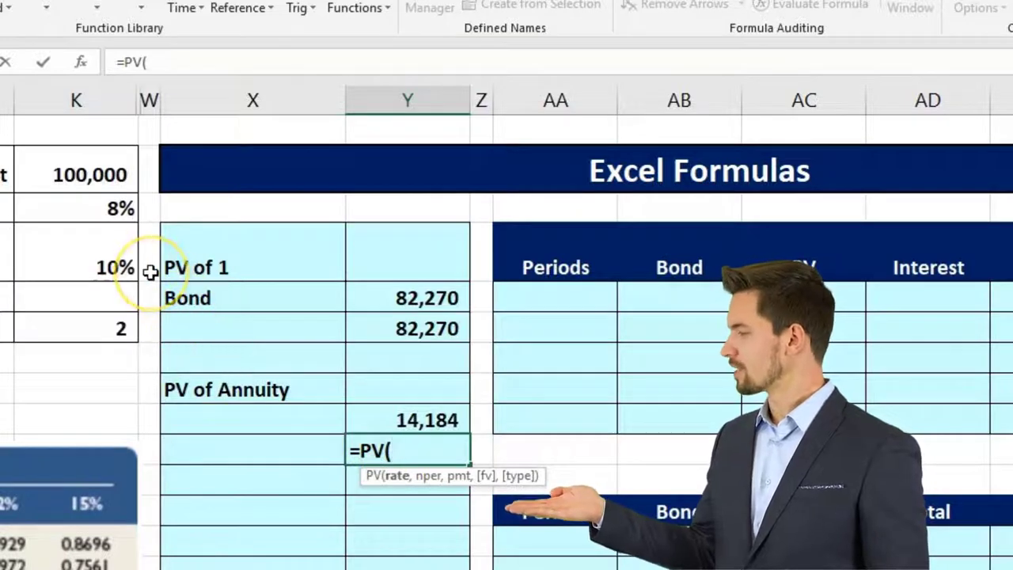
type(".1/")
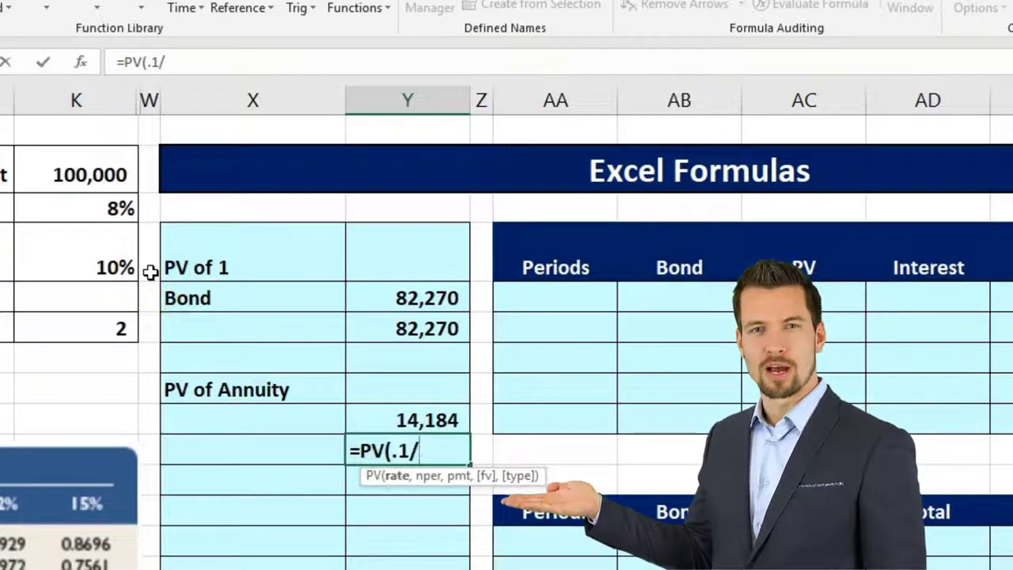
type("2,2*2,")
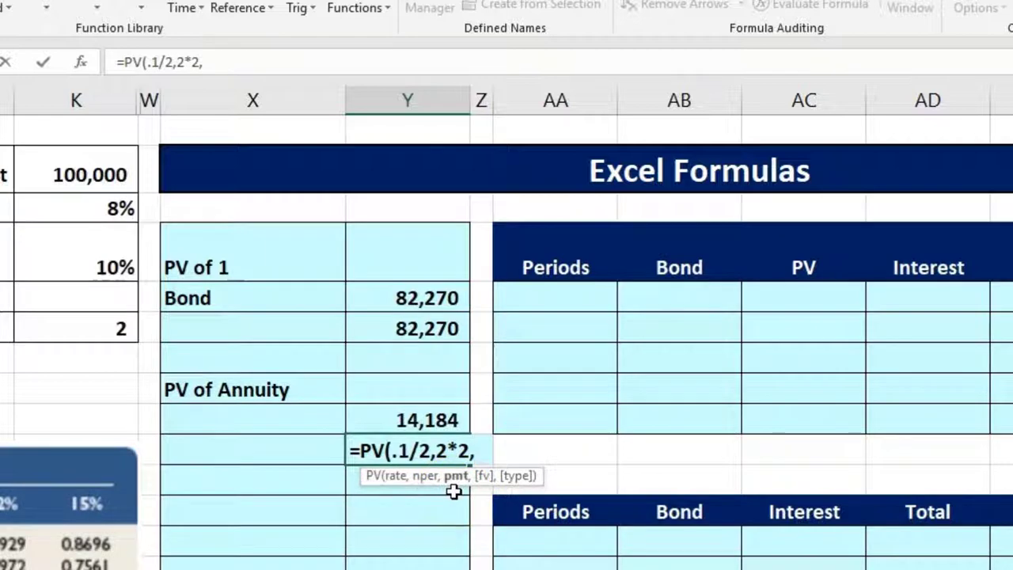
type("000")
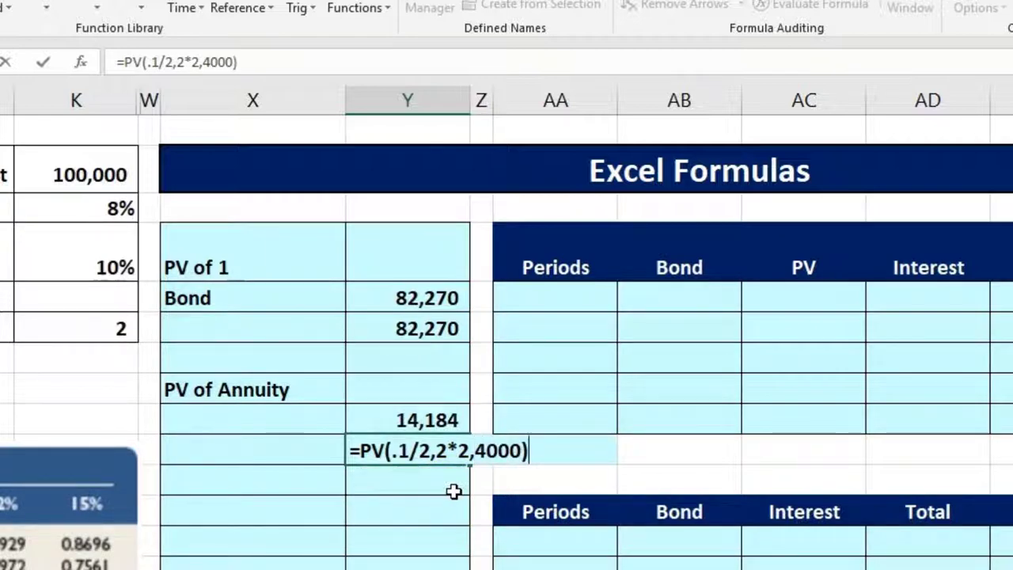
key("Return")
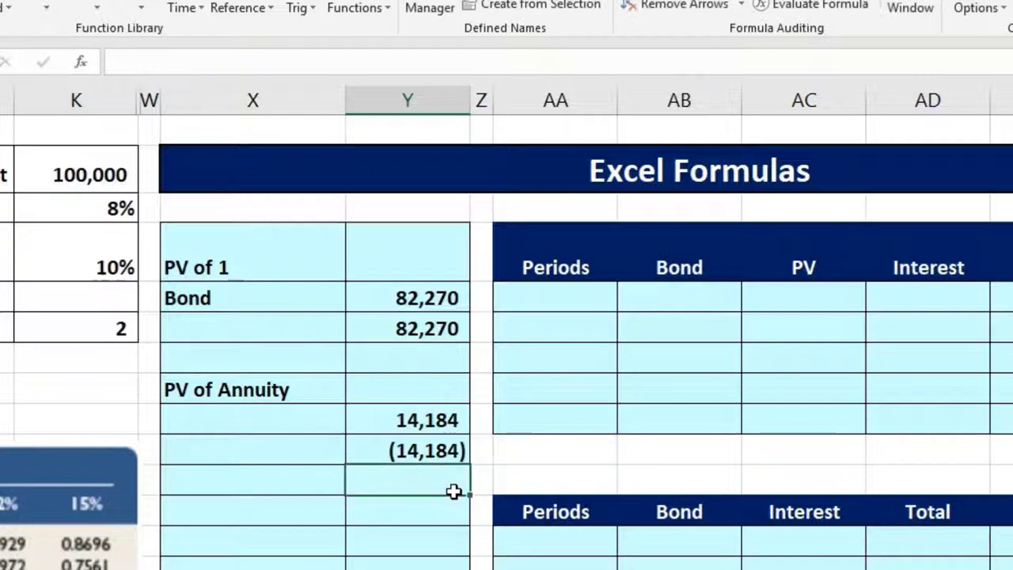
Step: Negate the PV formula in cell Y10 with a minus sign after the equals sign
double_click(433, 453)
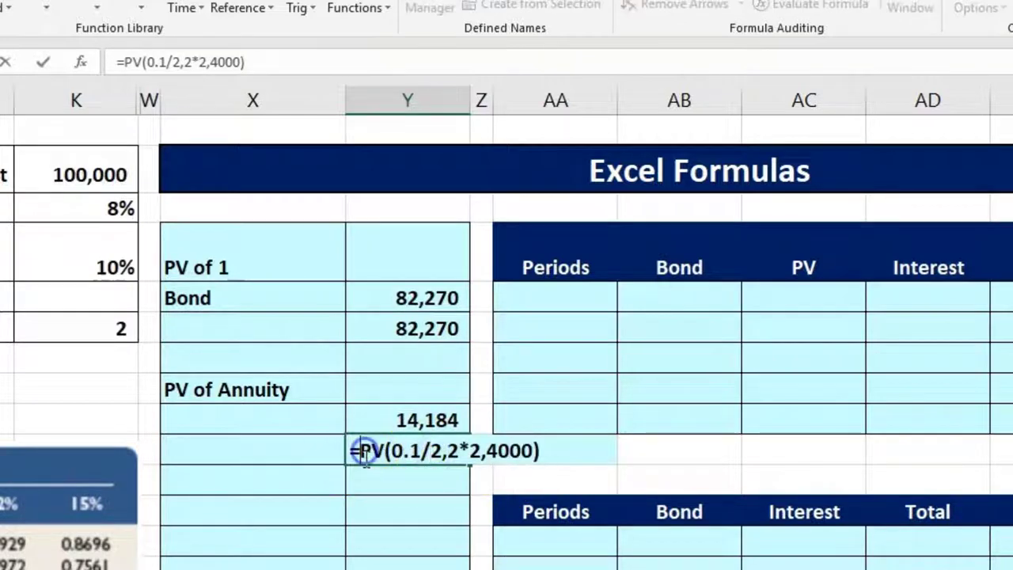
key("Return")
left_click(367, 478)
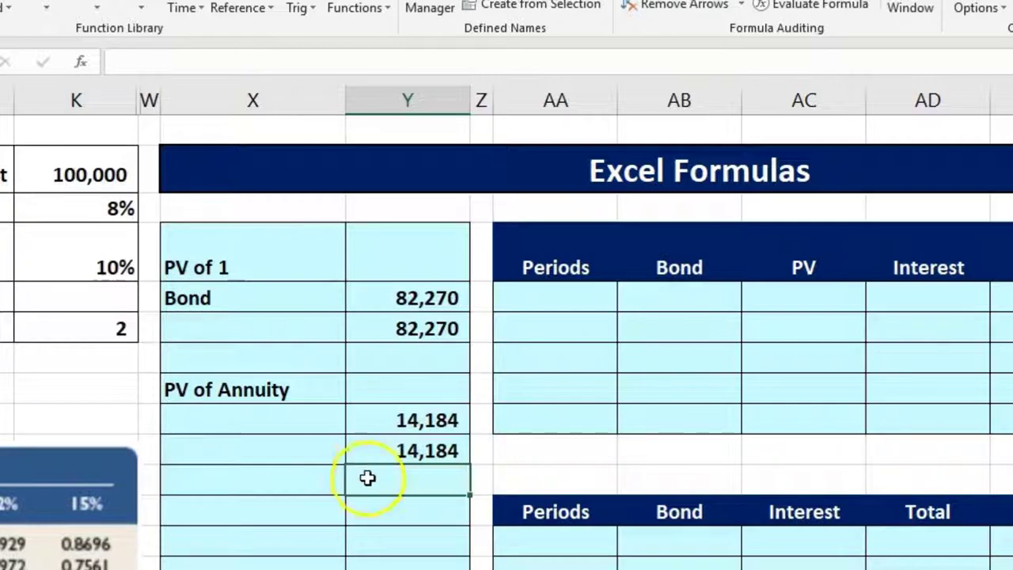
Step: Enter the label "Total" in cell X12 and add the two present values in Y12 with =Y6+Y10
left_click(257, 517)
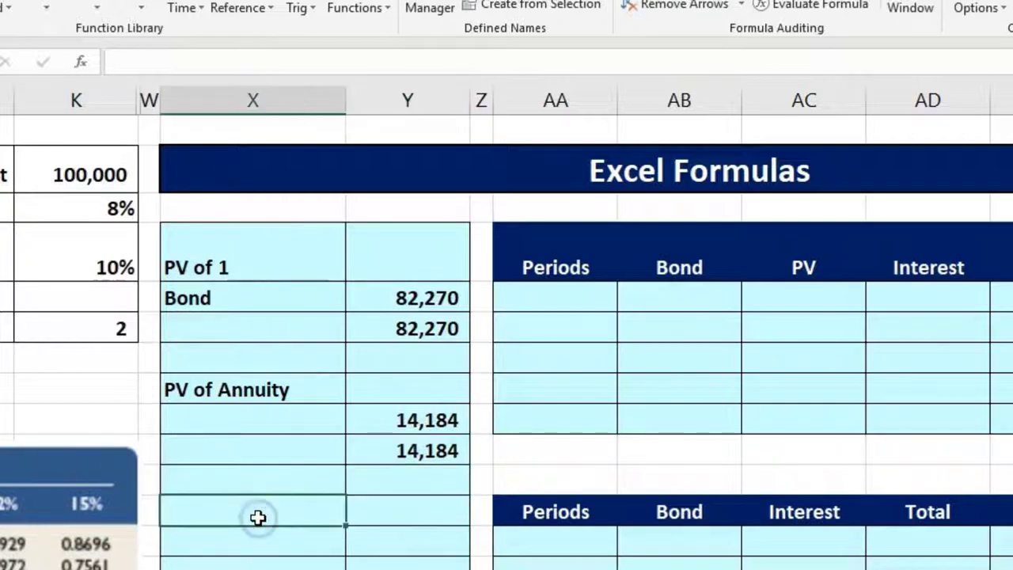
type("Total")
key("Tab")
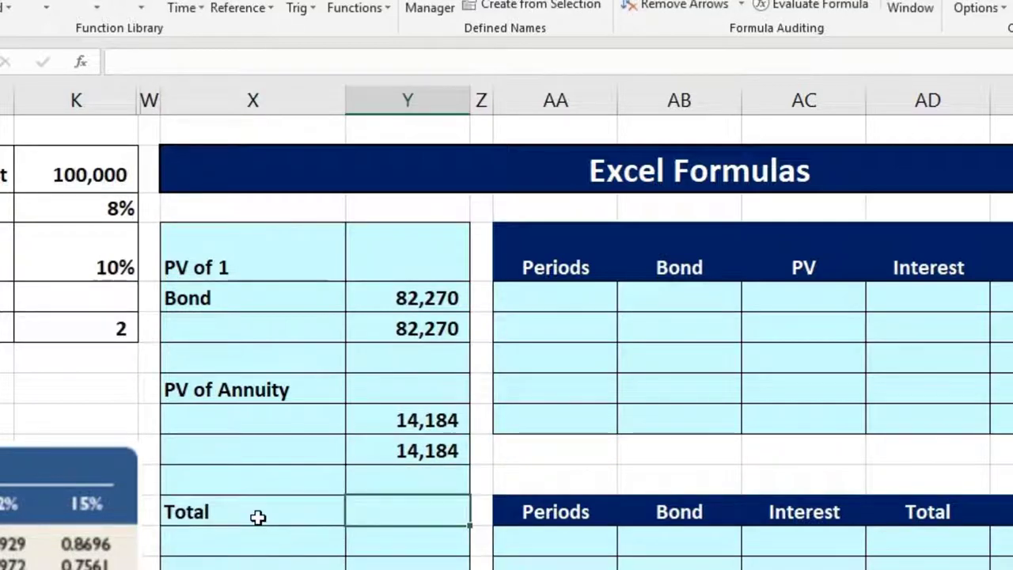
type("=")
left_click(388, 331)
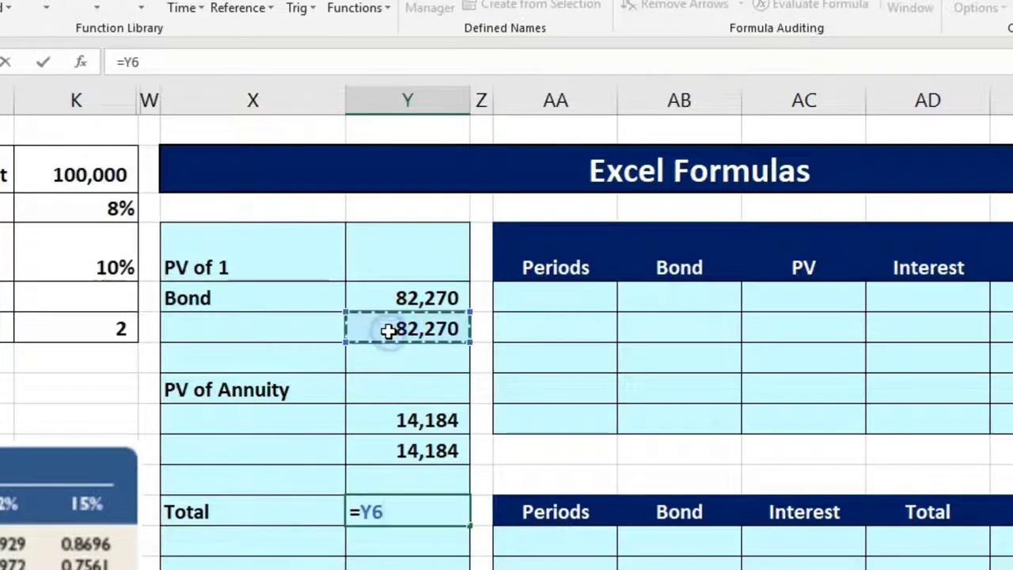
type("+")
left_click(409, 444)
key("Return")
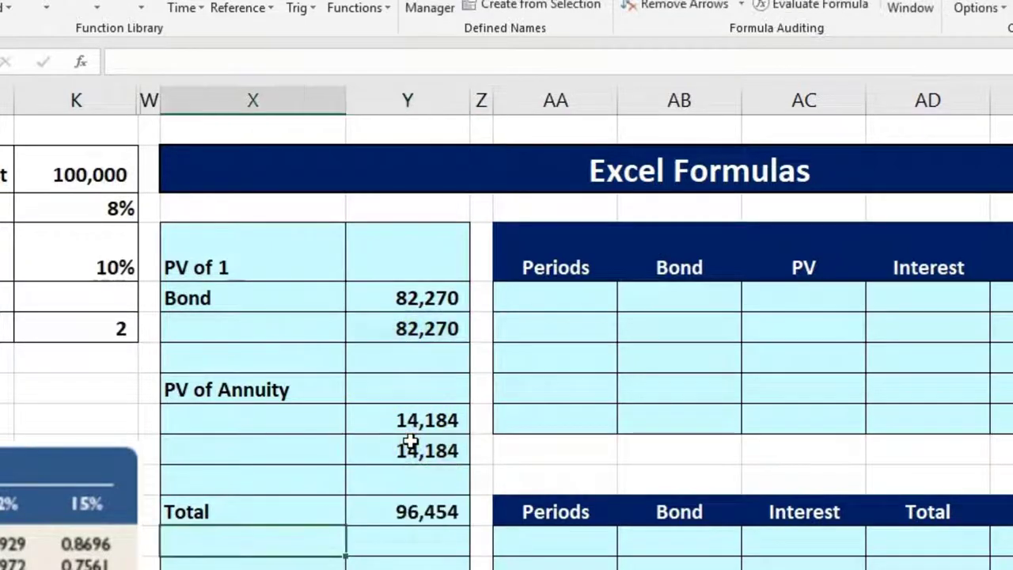
key("XF86Calculator")
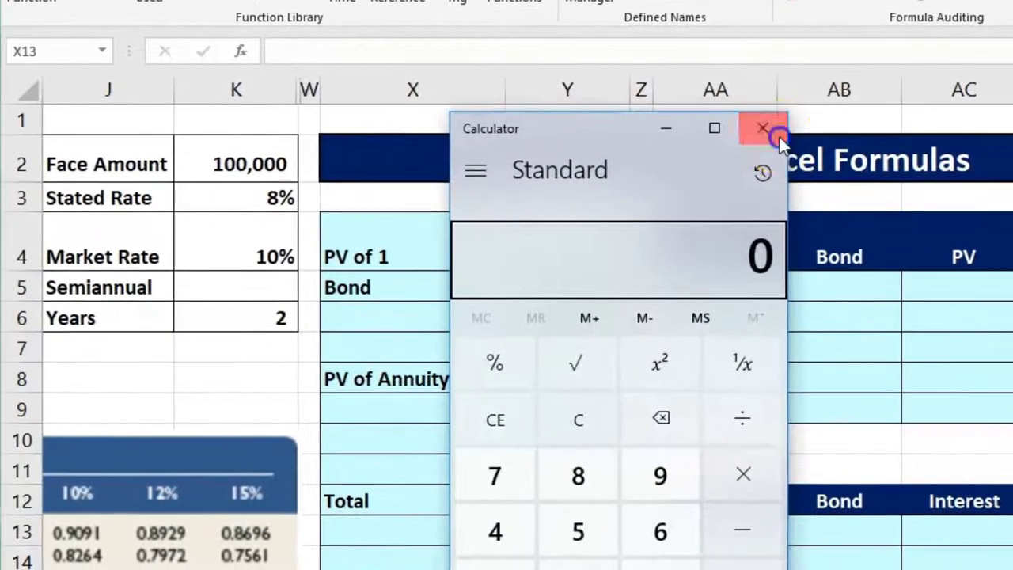
left_click(779, 134)
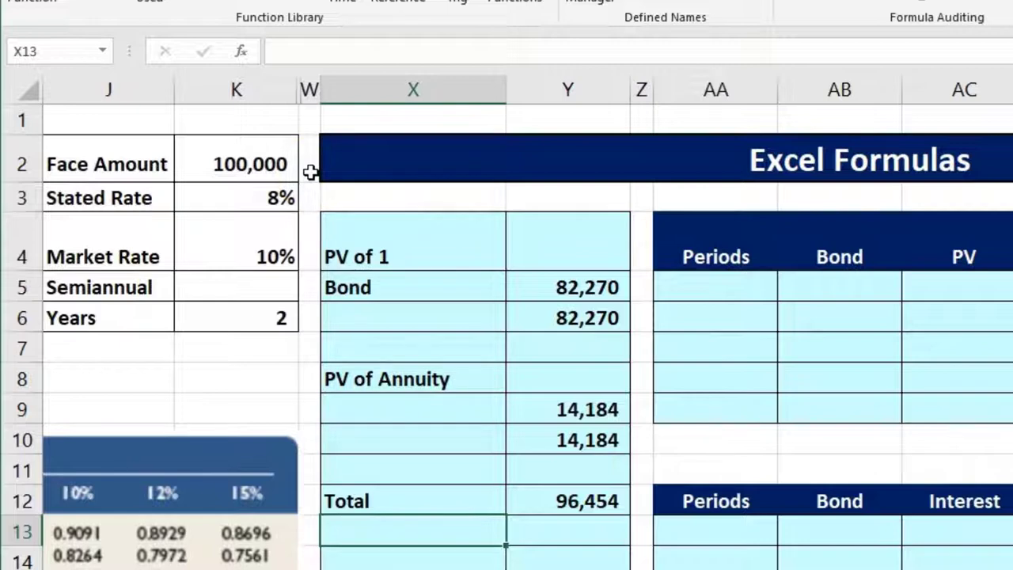
left_click(515, 480)
left_click(518, 491)
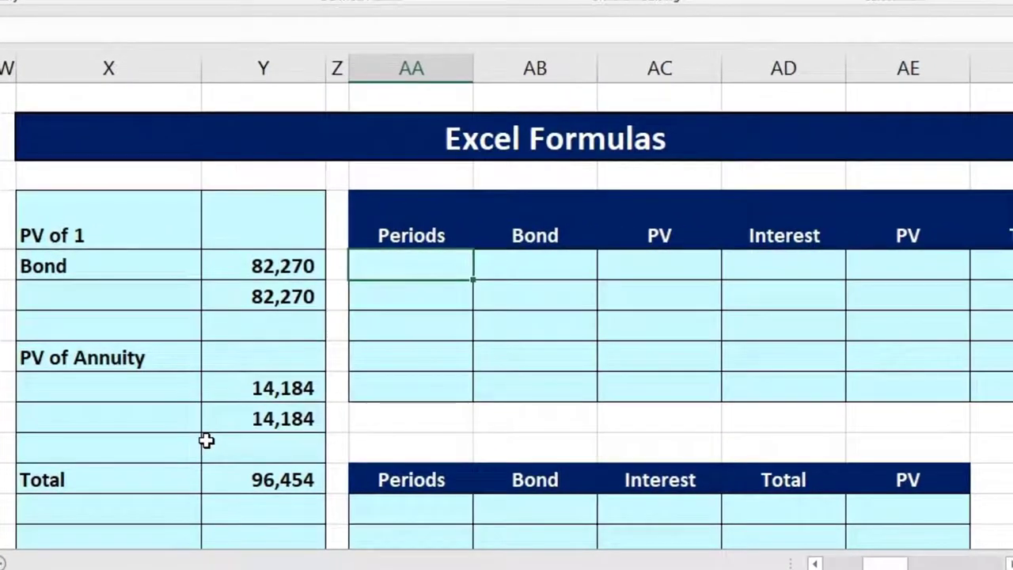
Step: Number the periods 1 to 4 in cells AA5 to AA8 of the upper Periods table
key("Down")
type("2")
key("Return")
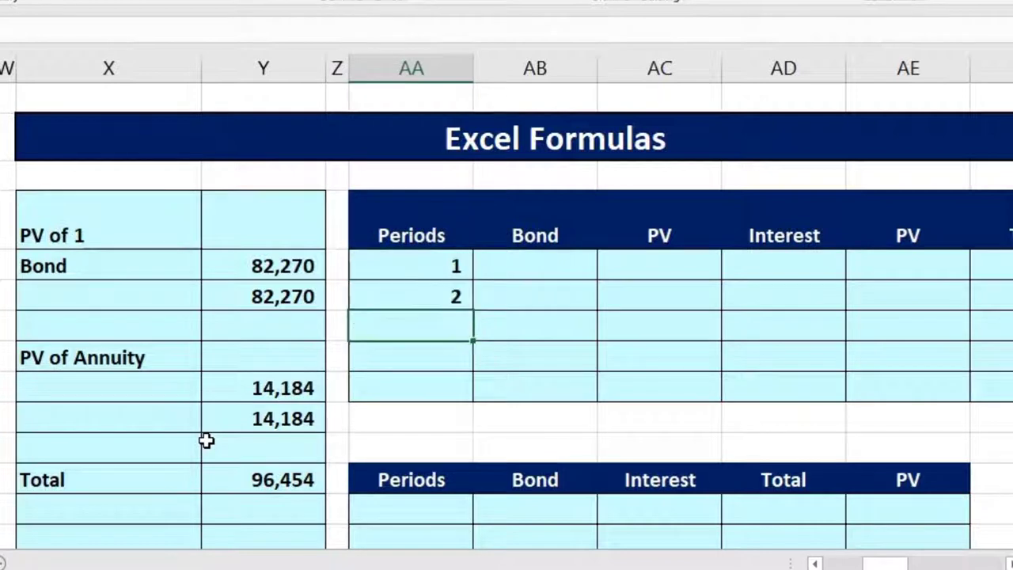
type("3")
key("Return")
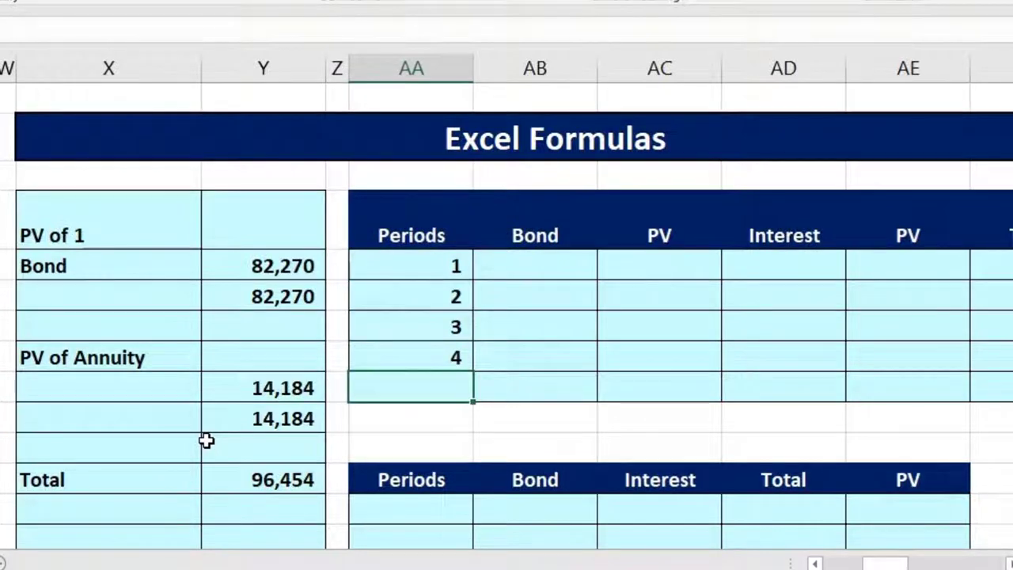
Step: Enter the 100,000 bond face amount for period 4 in cell AB8
key("Right")
key("Up")
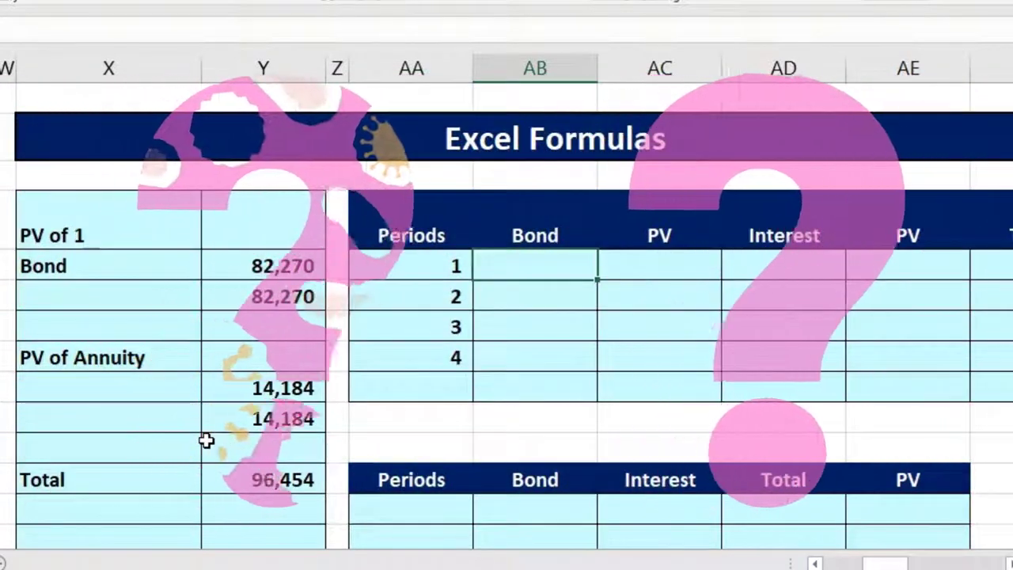
key("Left")
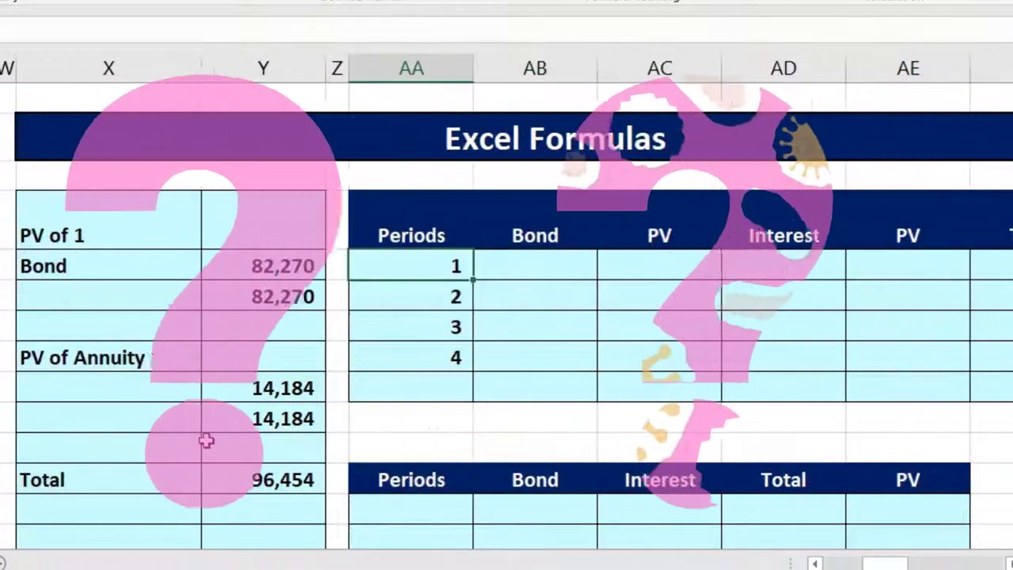
key("Right")
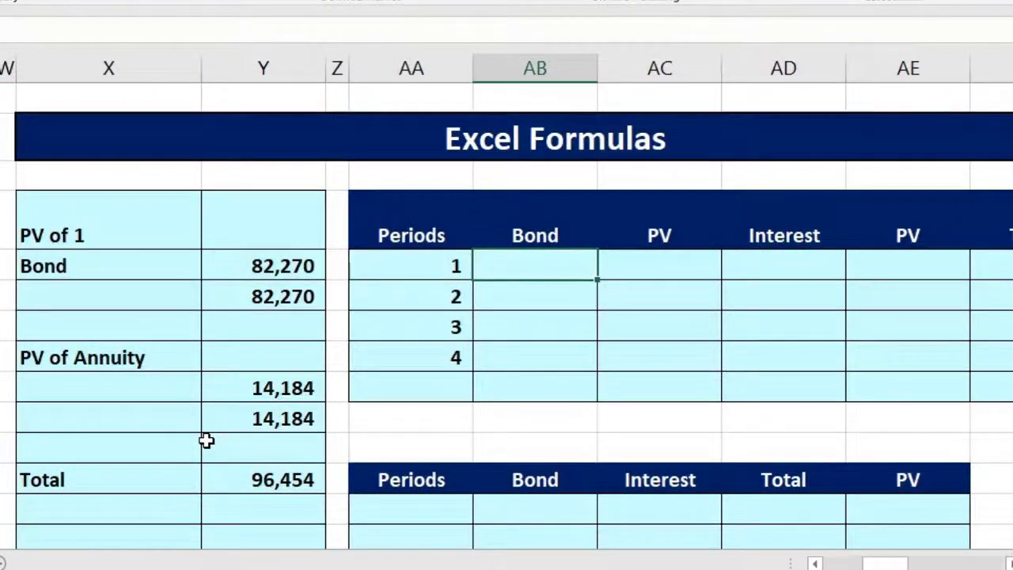
key("Down")
key("Down")
key("Down")
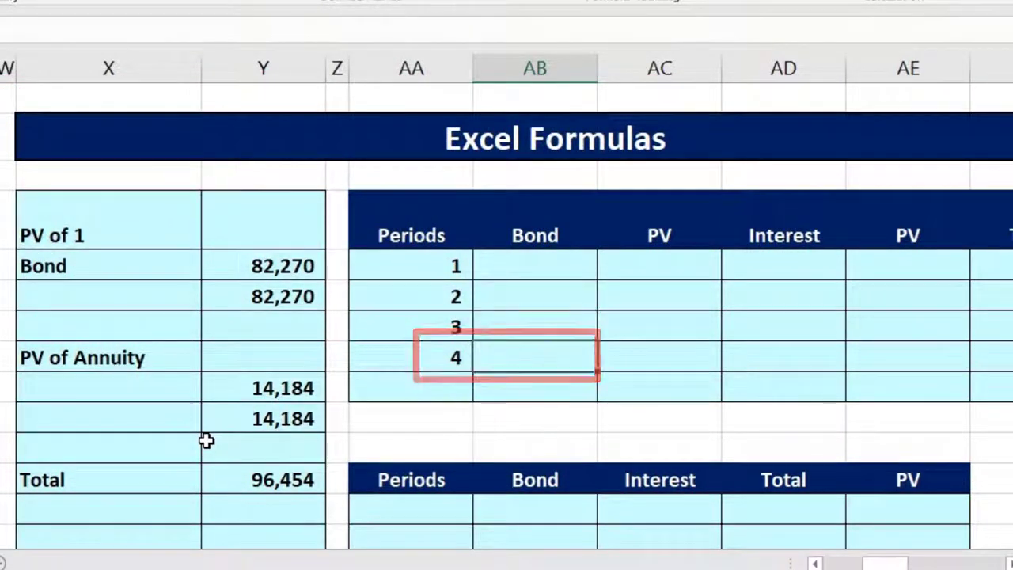
type("100")
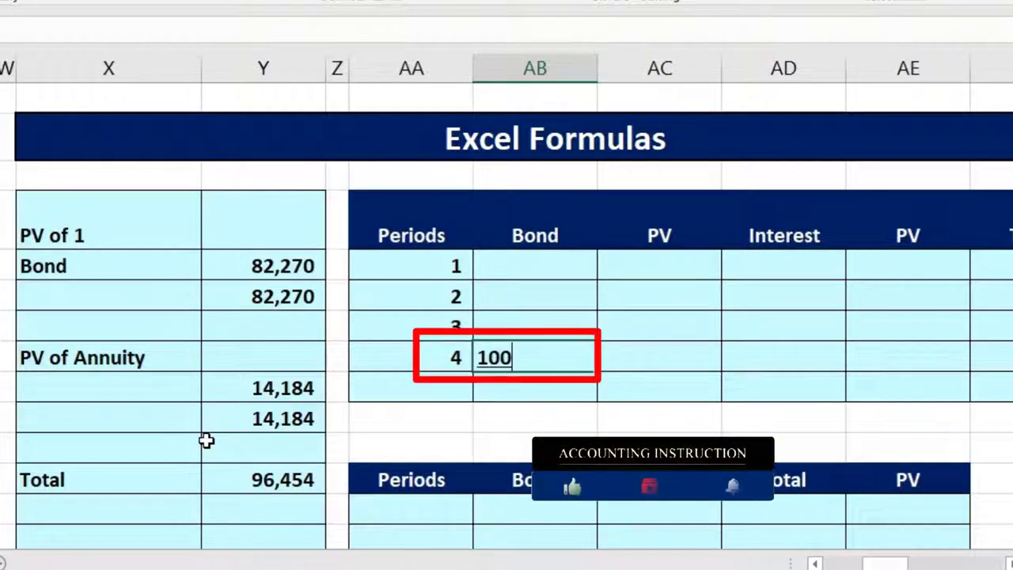
type(",000")
key("Return")
Step: Enter 0 as the bond amount for periods 1 to 3 in cells AB5 to AB7
key("Up")
key("Up")
key("Up")
key("Up")
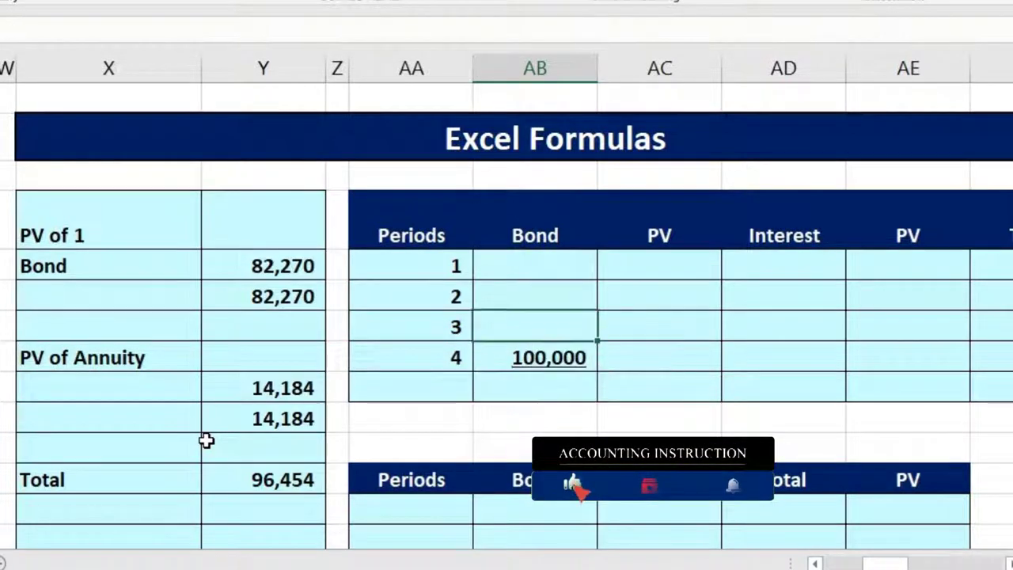
type("0")
key("Return")
type("0")
key("Return")
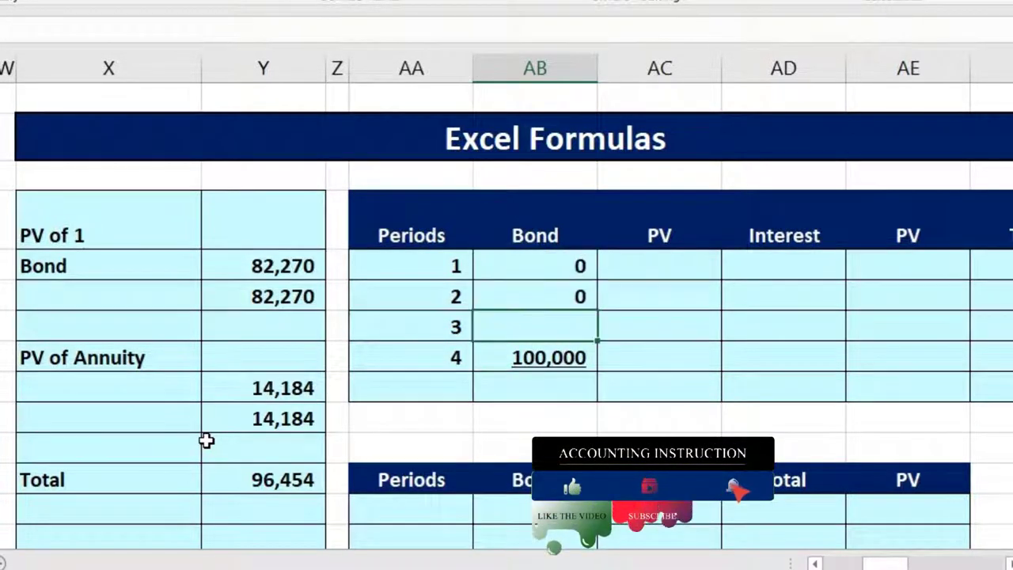
key("Return")
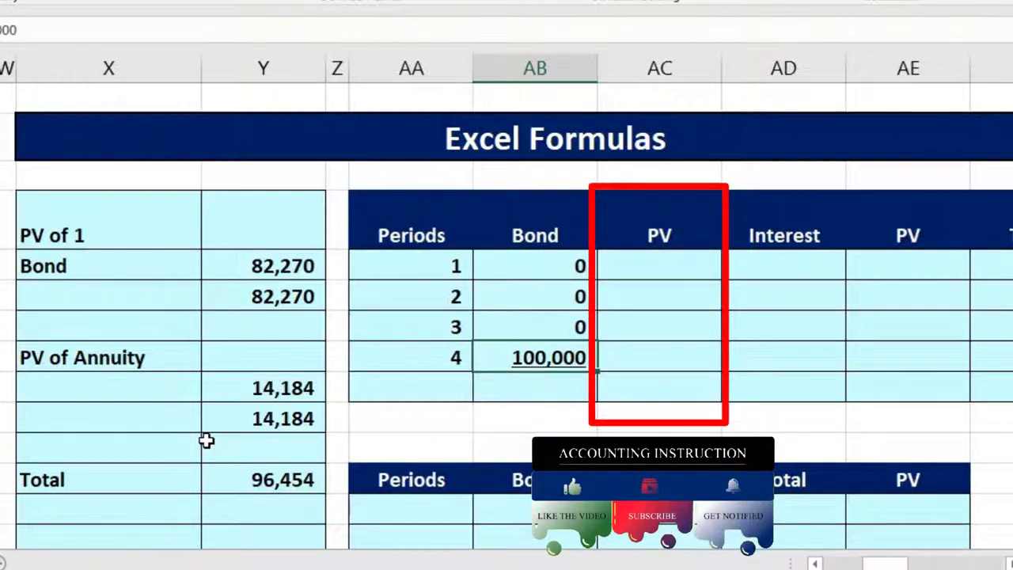
Step: Enter 0 as the bond's present value for periods 1 to 3 in cells AC5 to AC7
key("Right")
key("Up")
key("Up")
key("Up")
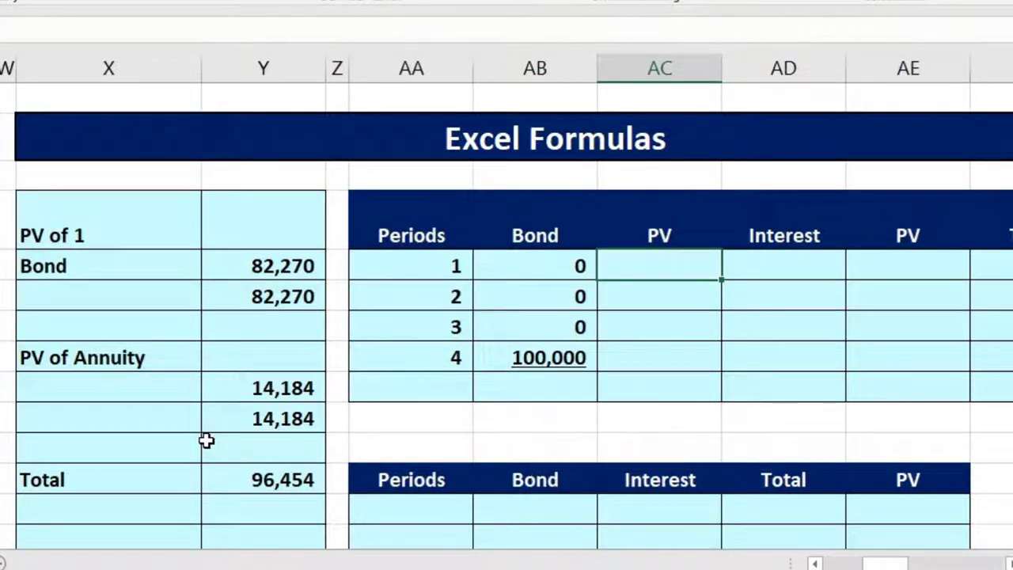
type("0")
key("Return")
type("0")
key("Return")
type("0")
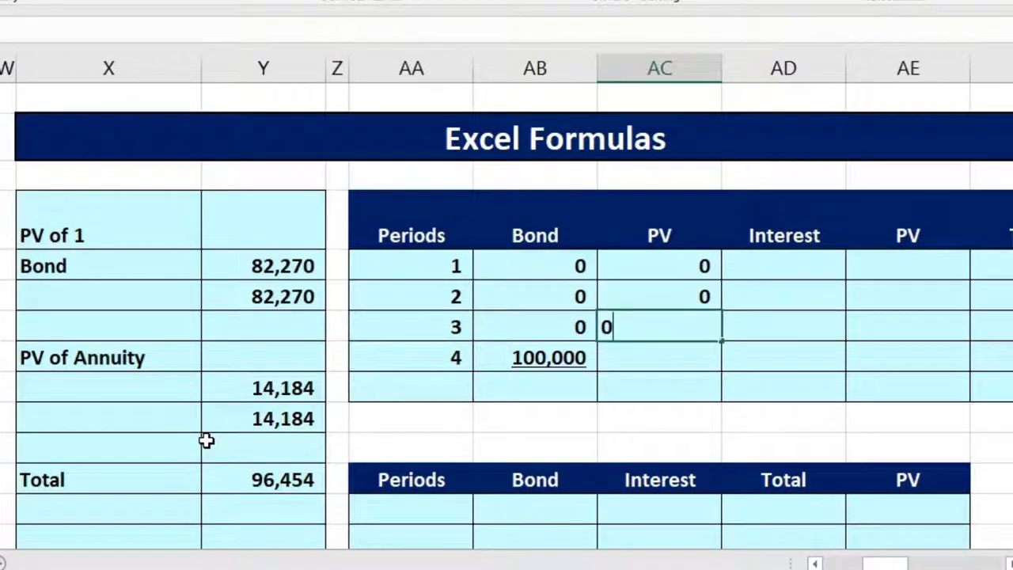
key("Return")
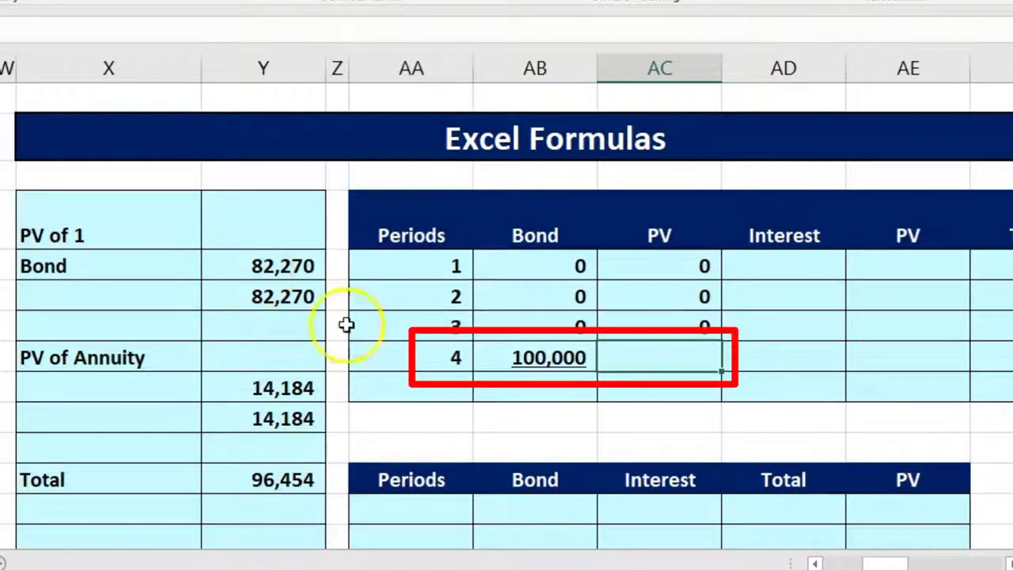
Step: Build the formula =PV(.1/2,2*2,0,AB8) in cell AC8 for the bond's present value in period 4
type("=")
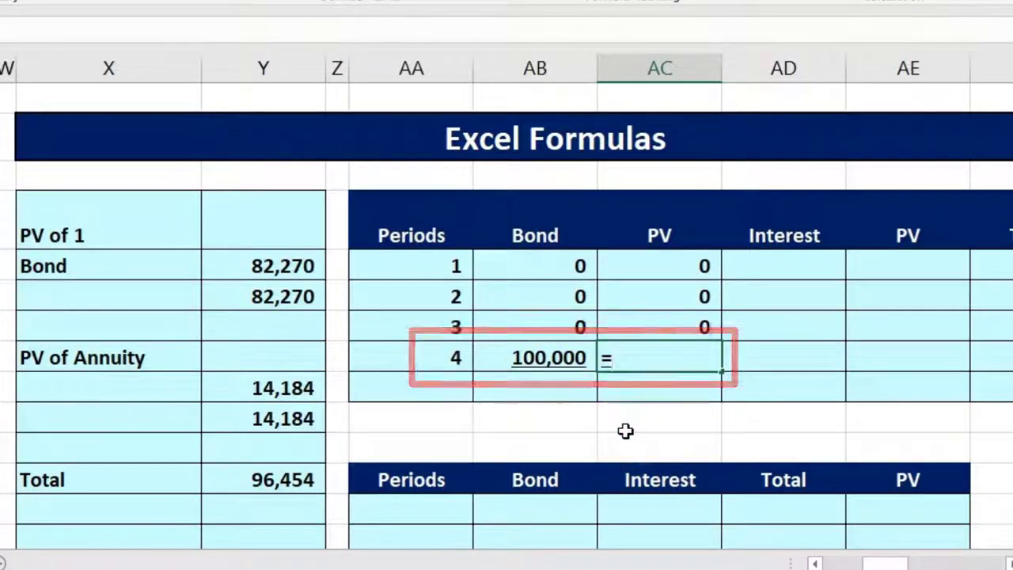
key("Left")
key("BackSpace")
key("BackSpace")
key("BackSpace")
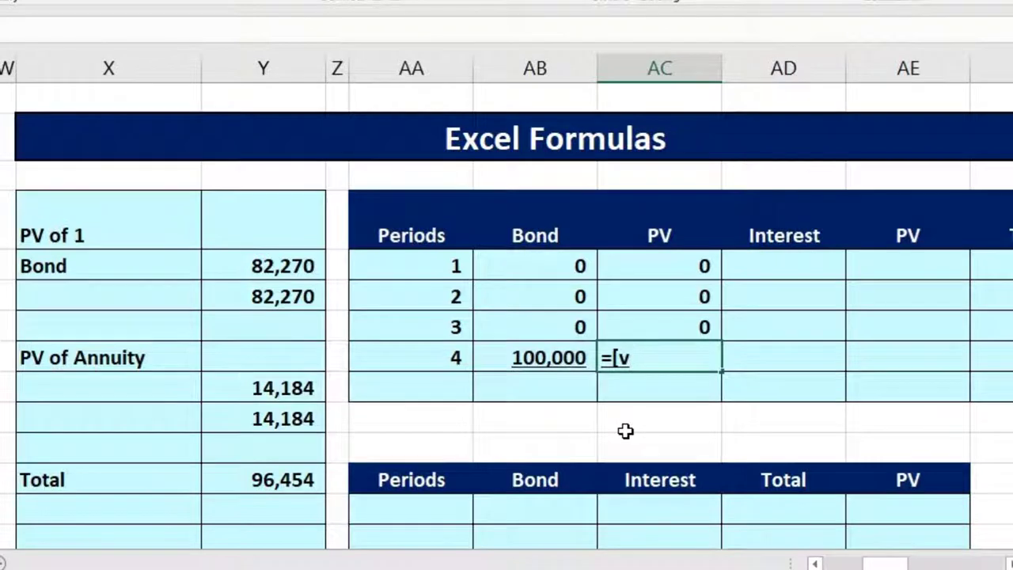
type("pv")
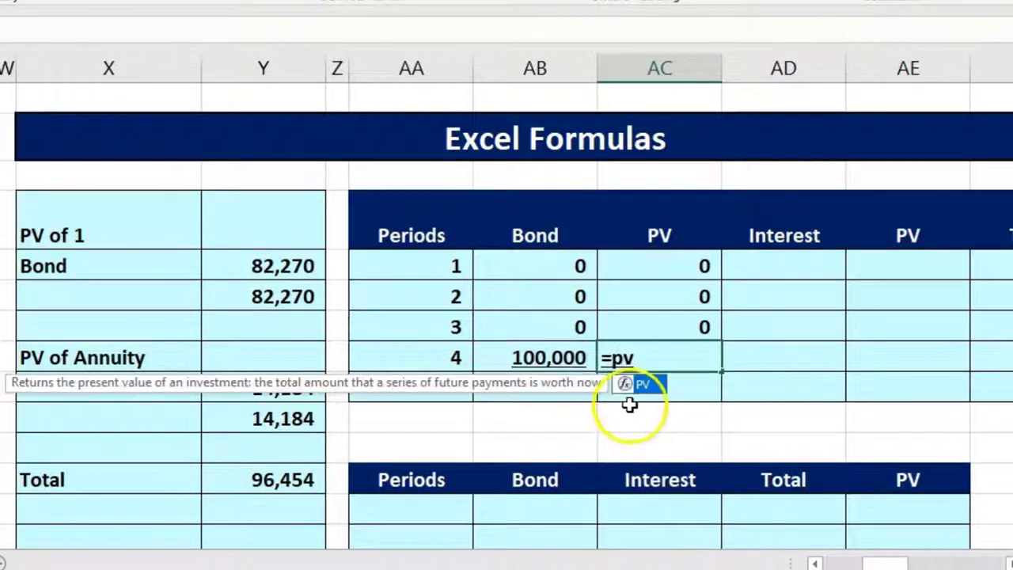
double_click(624, 385)
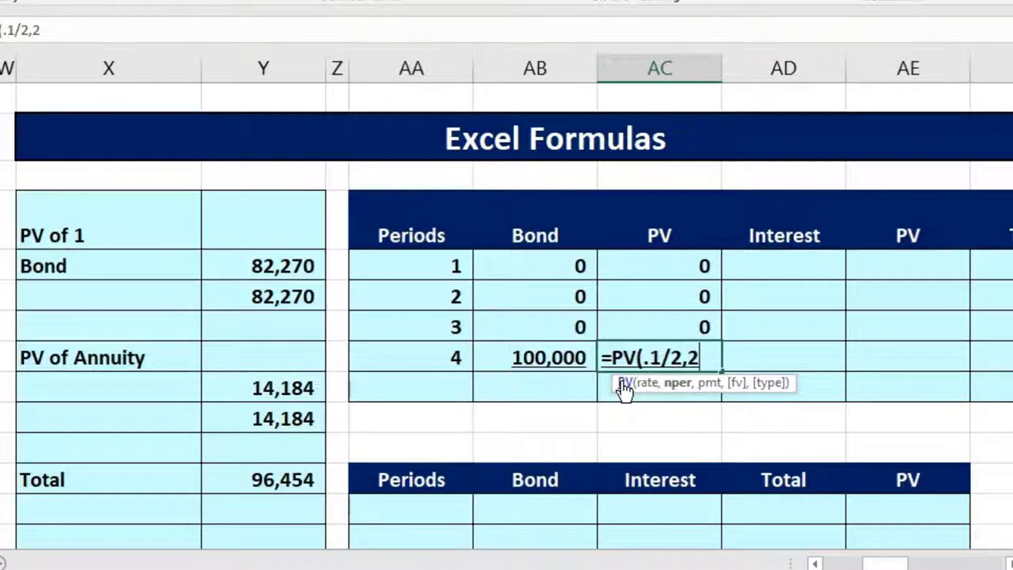
type("2,0,")
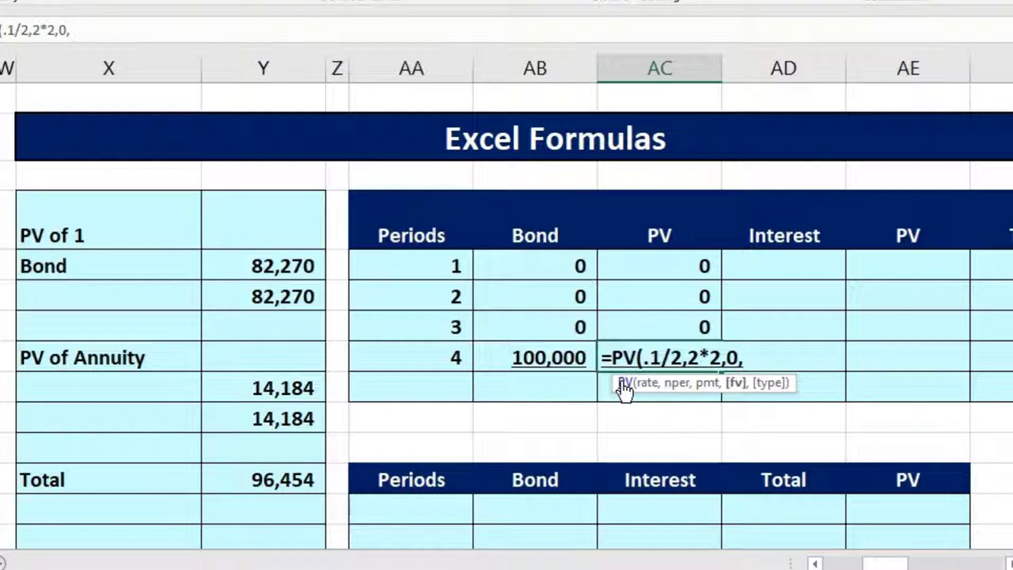
left_click(549, 356)
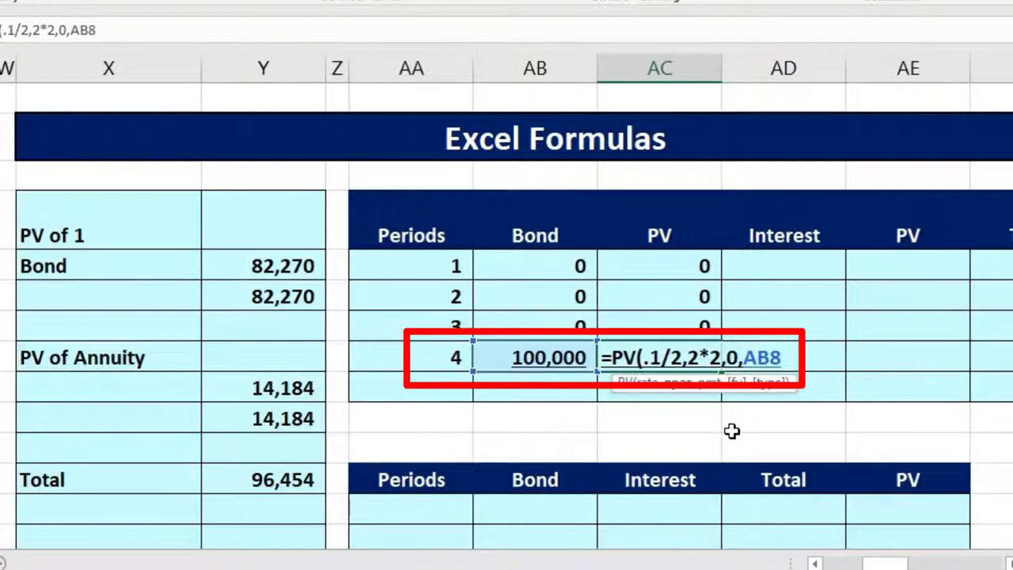
Step: Replace the 2*2 period count in AC8's PV formula with a reference to AA8 and commit the formula
key("Left")
key("Left")
key("Left")
key("Left")
key("Left")
key("Left")
key("BackSpace")
key("BackSpace")
key("BackSpace")
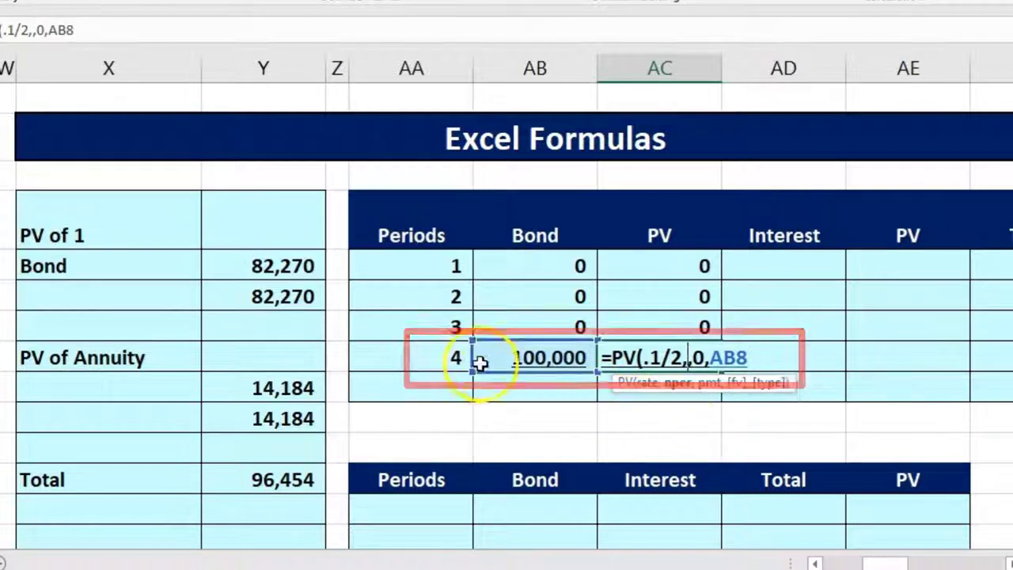
left_click(457, 358)
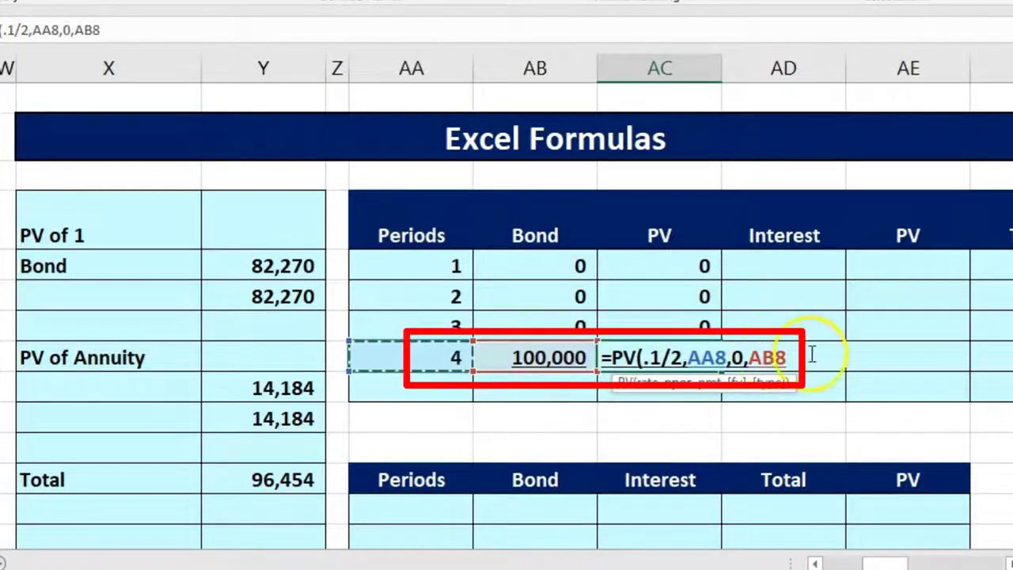
key("Return")
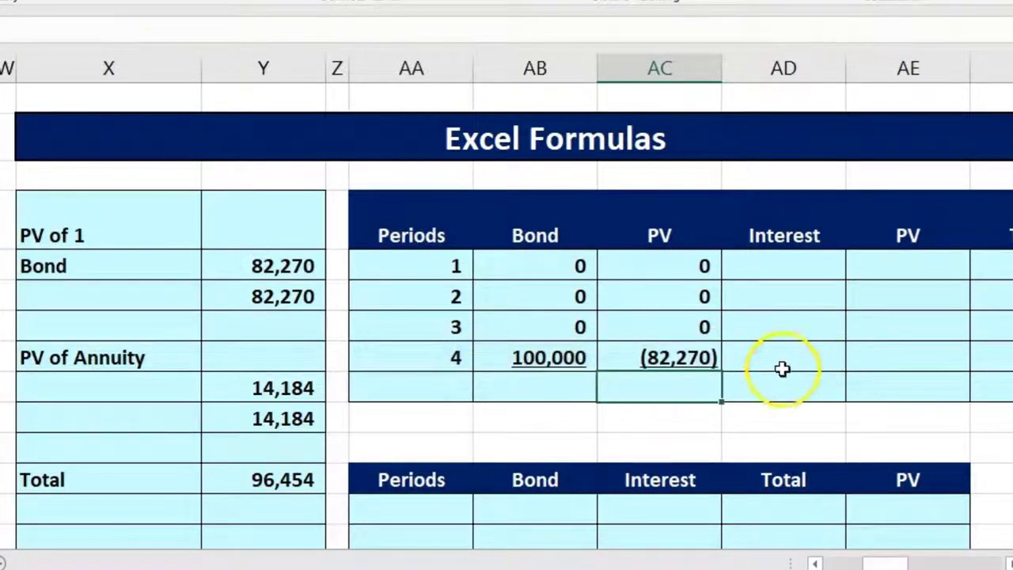
Step: Negate the PV formula in cell AC8 with a minus sign after the equals sign
double_click(687, 358)
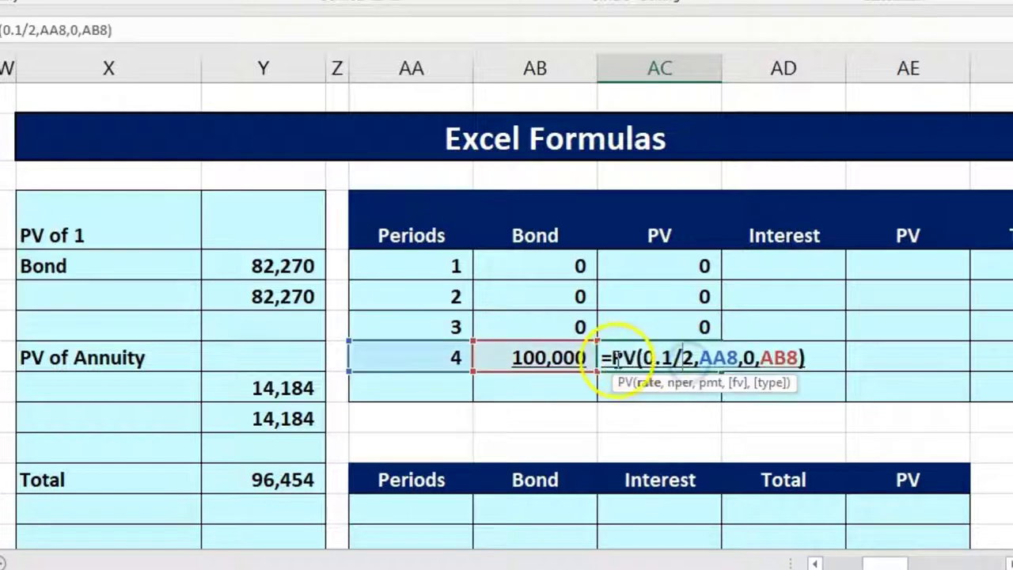
type("-")
key("Return")
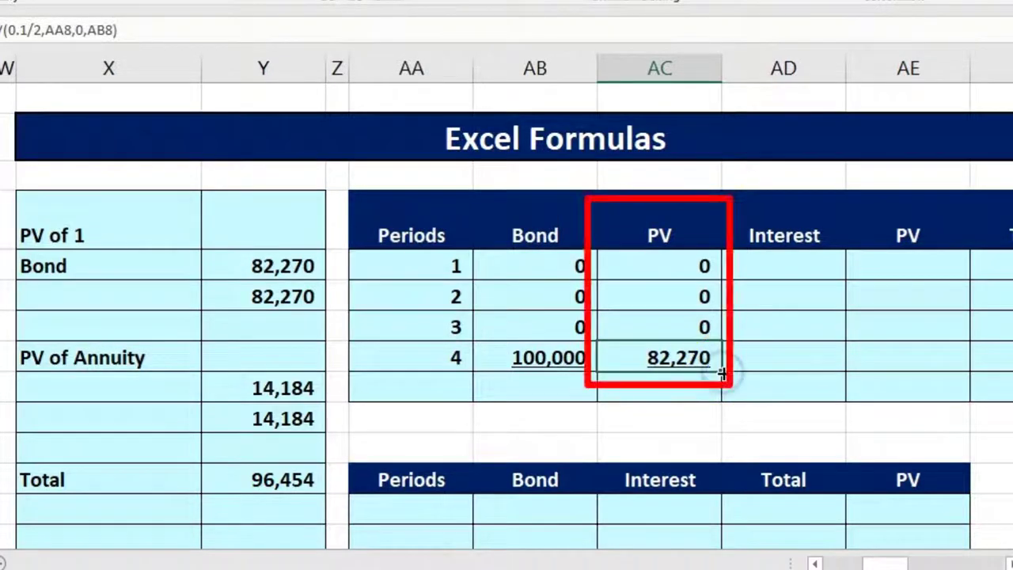
Step: Copy the PV formula from AC8 up into AC5 to AC7, remove the underline from those three cells and check the copied formulas
mouse_move(722, 374)
left_mouse_down()
mouse_move(719, 264)
mouse_move(701, 267)
mouse_move(694, 327)
left_mouse_up()
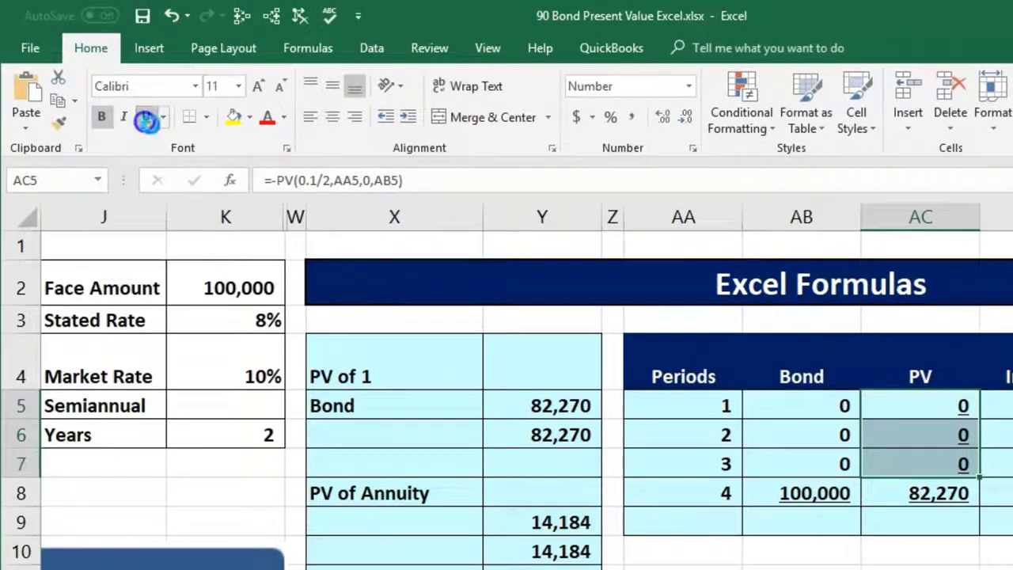
left_click(147, 119)
left_click(871, 484)
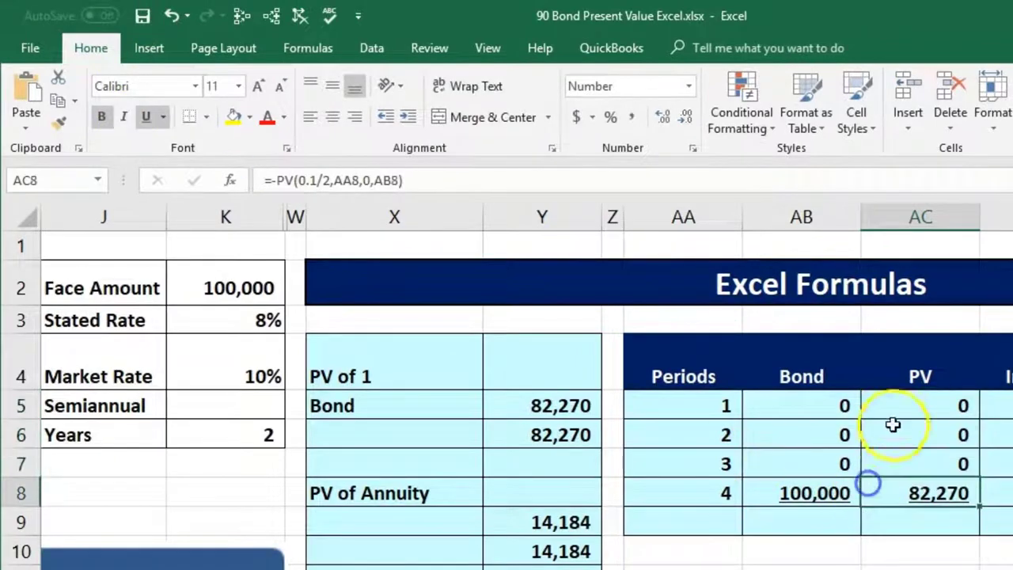
double_click(903, 405)
key("Return")
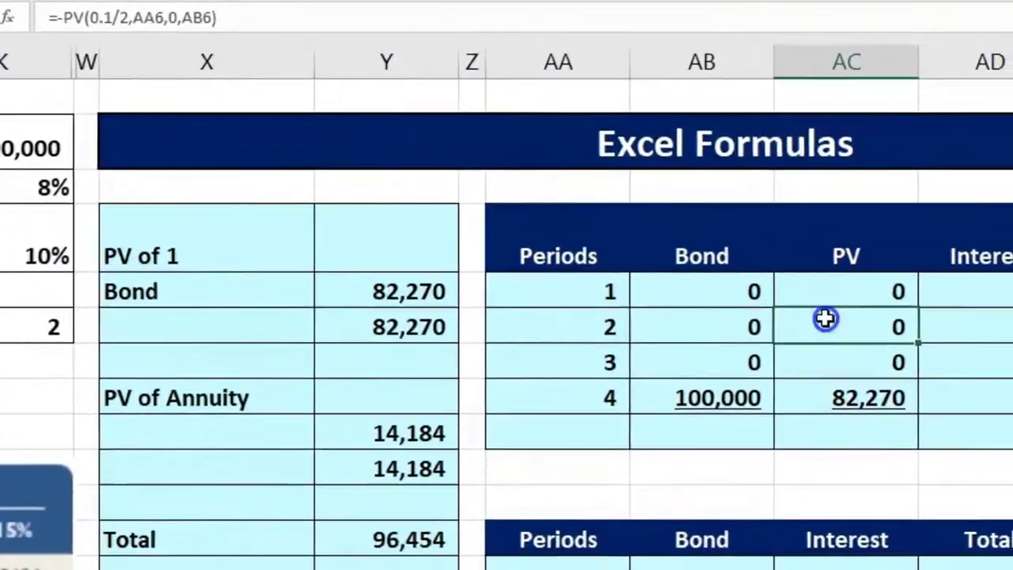
double_click(890, 435)
key("Return")
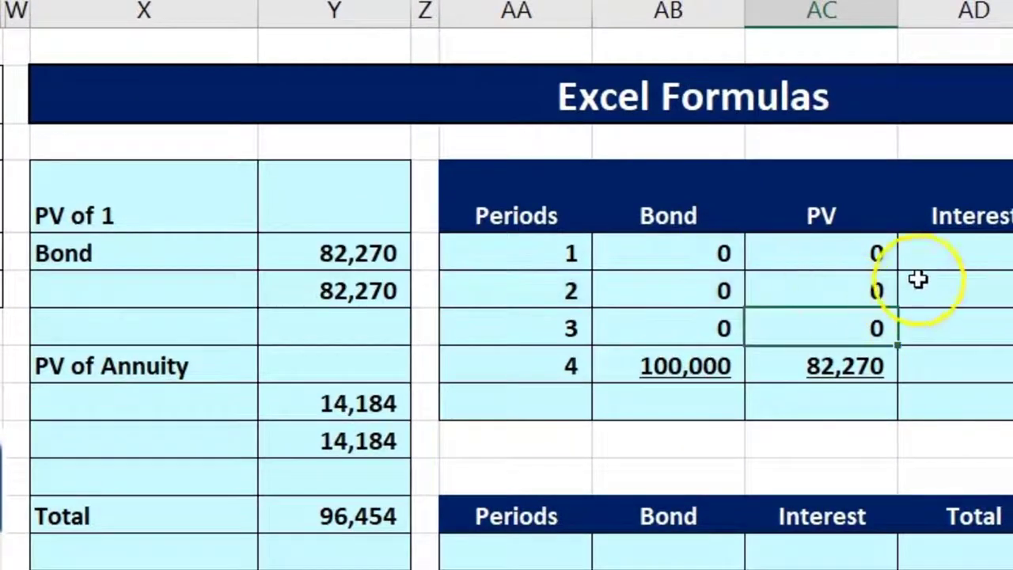
left_click(931, 253)
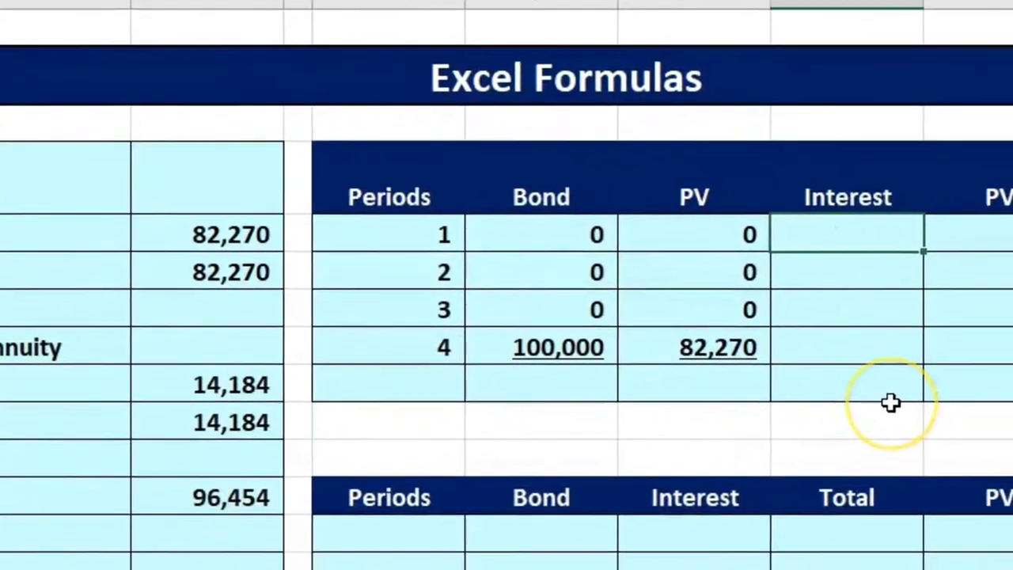
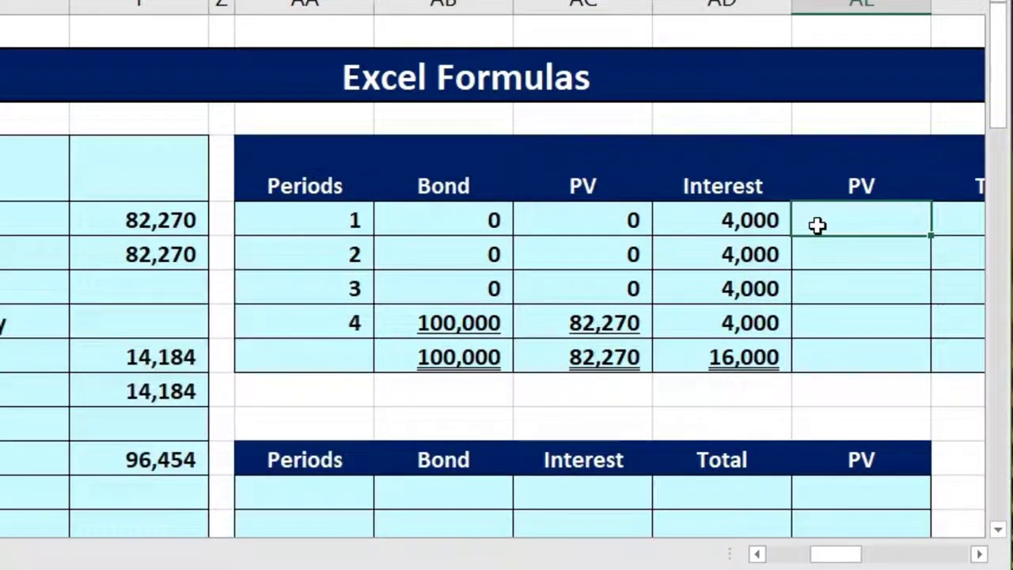
Step: Enter the formula =PV(.1/2,AA5,0,AD5) in cell AE5 for the present value of period 1's interest
type("pv")
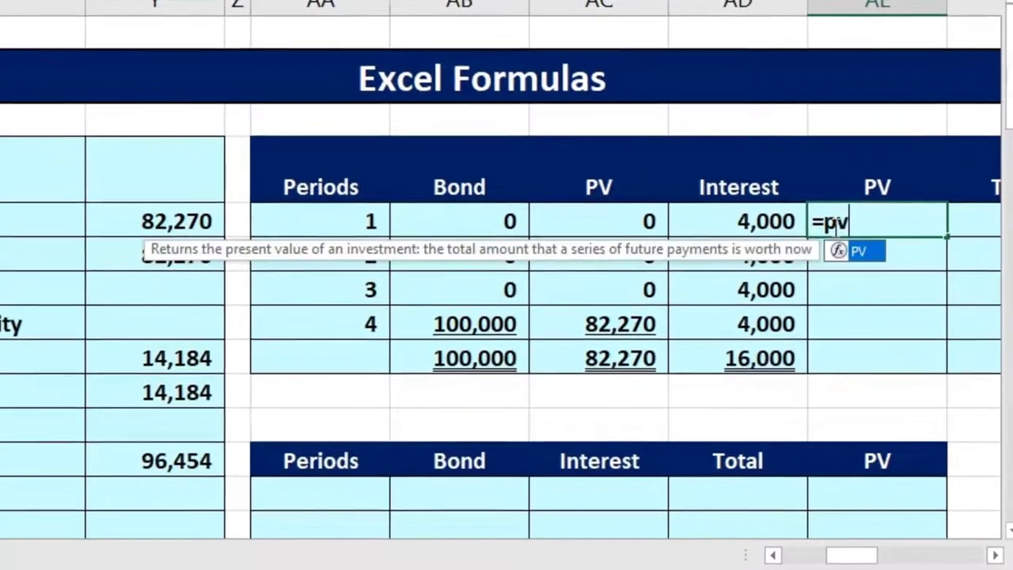
double_click(918, 256)
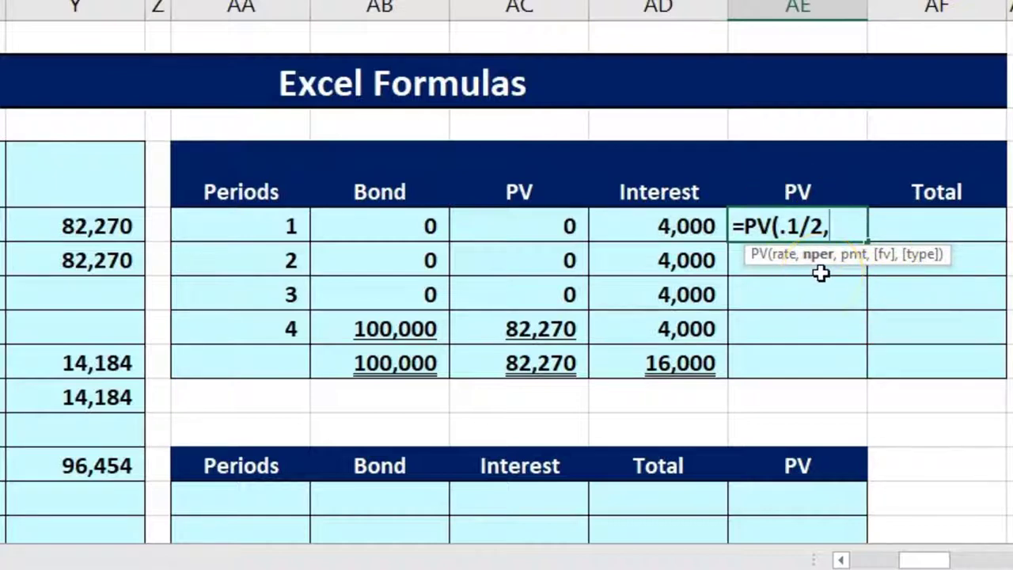
left_click(276, 228)
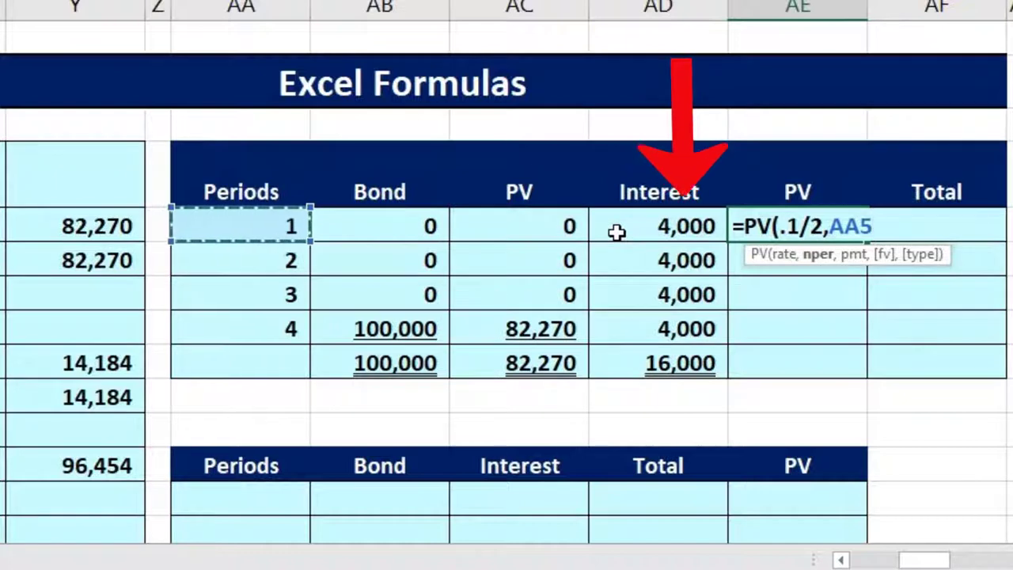
type(",0,")
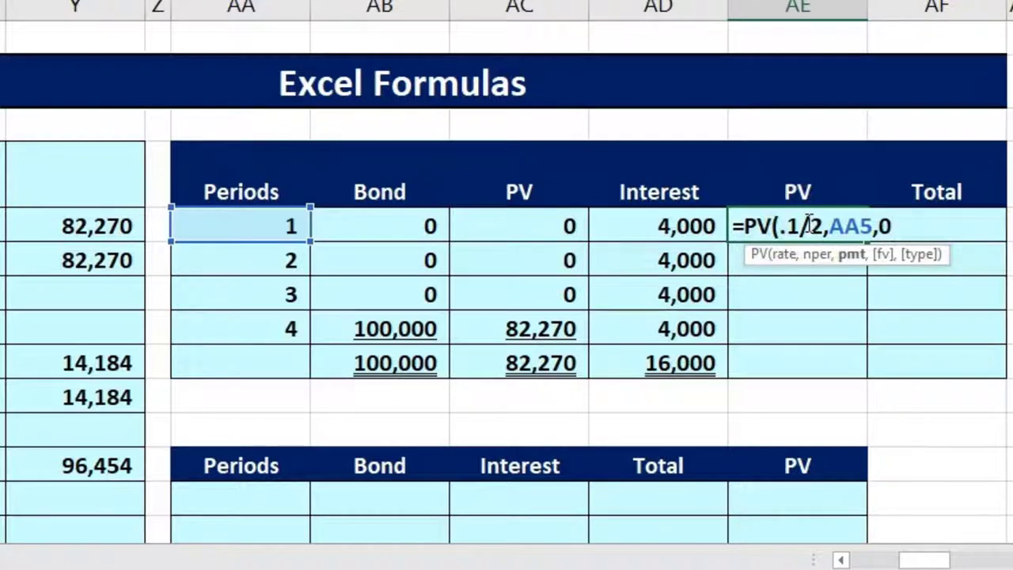
left_click(697, 226)
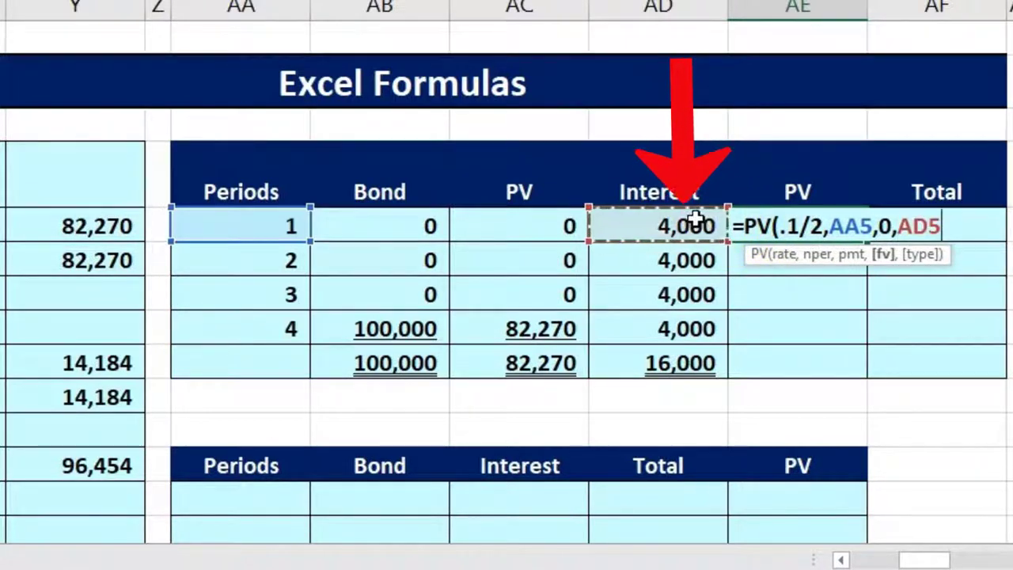
type(")")
key("Return")
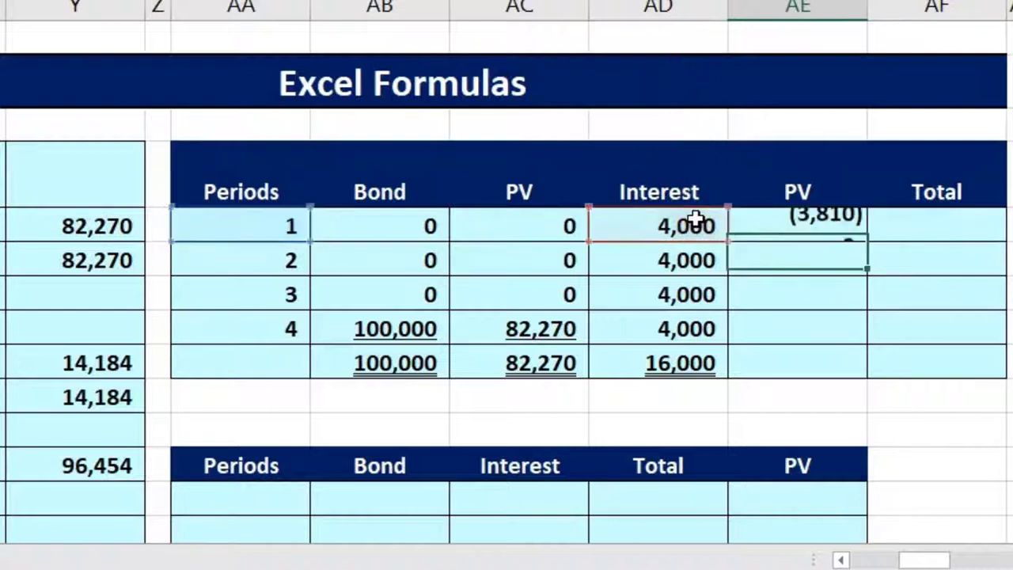
Step: Negate the PV formula in cell AE5 with a minus sign after the equals sign
double_click(756, 222)
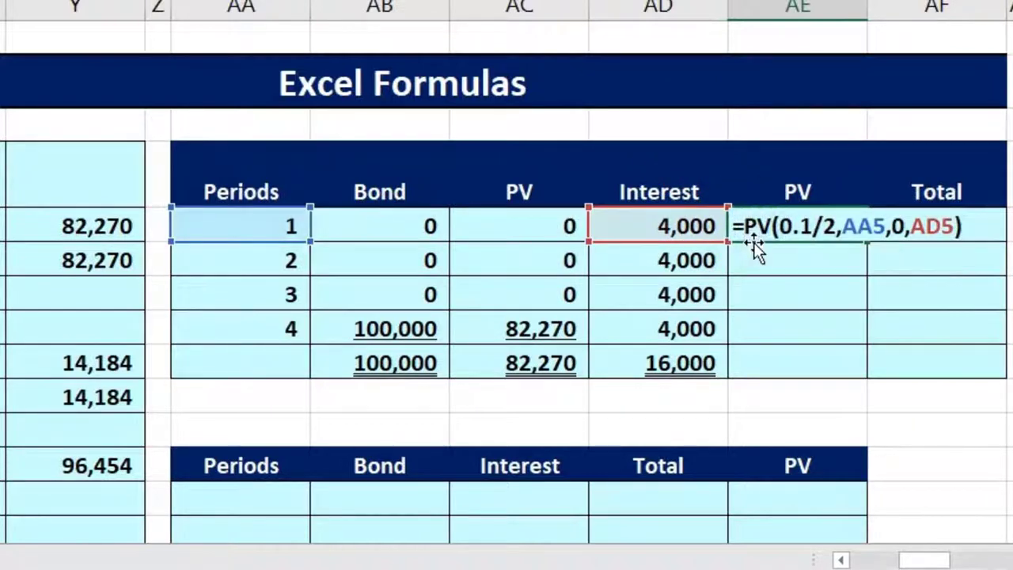
type("-")
key("Return")
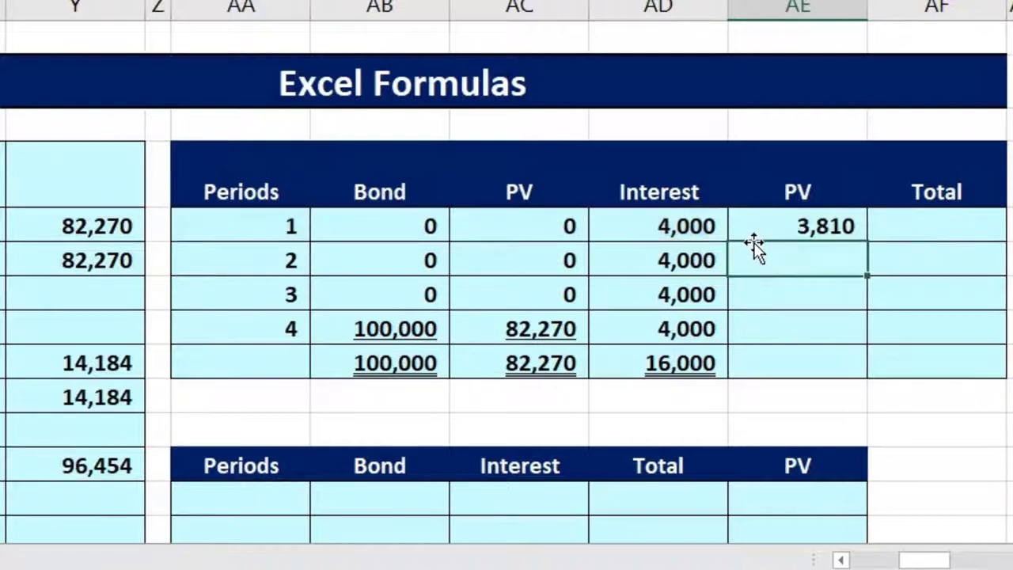
left_click(703, 227)
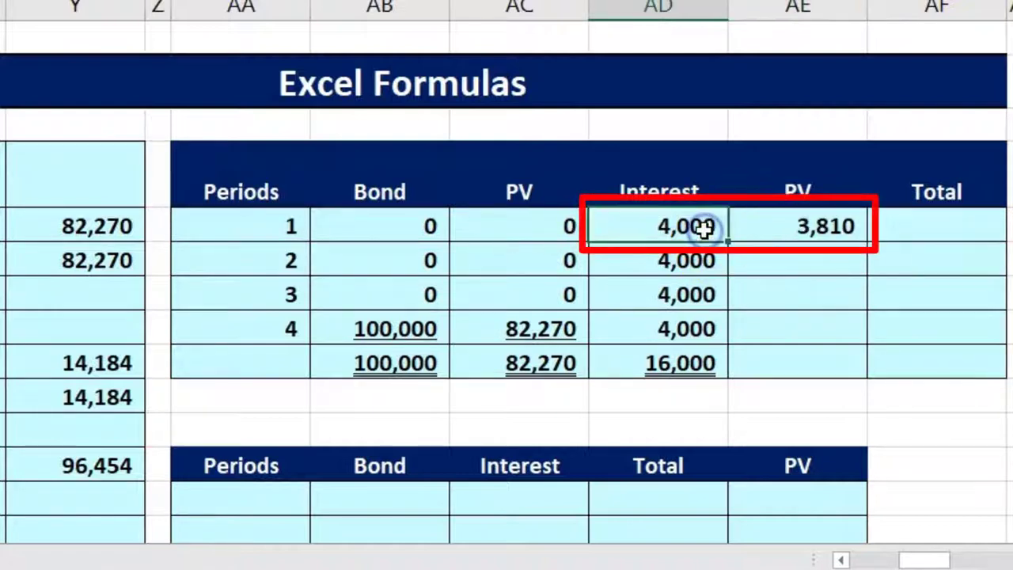
left_click(779, 223)
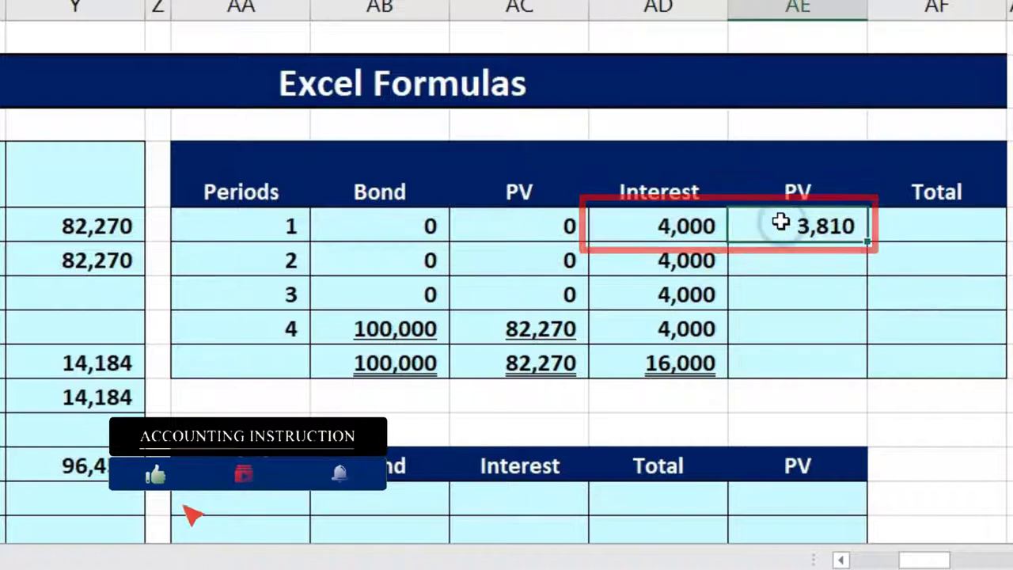
Step: Enter the formula =PV(.1/2,AA6,0,AD6) in cell AE6 for the present value of period 2's interest
left_click(780, 252)
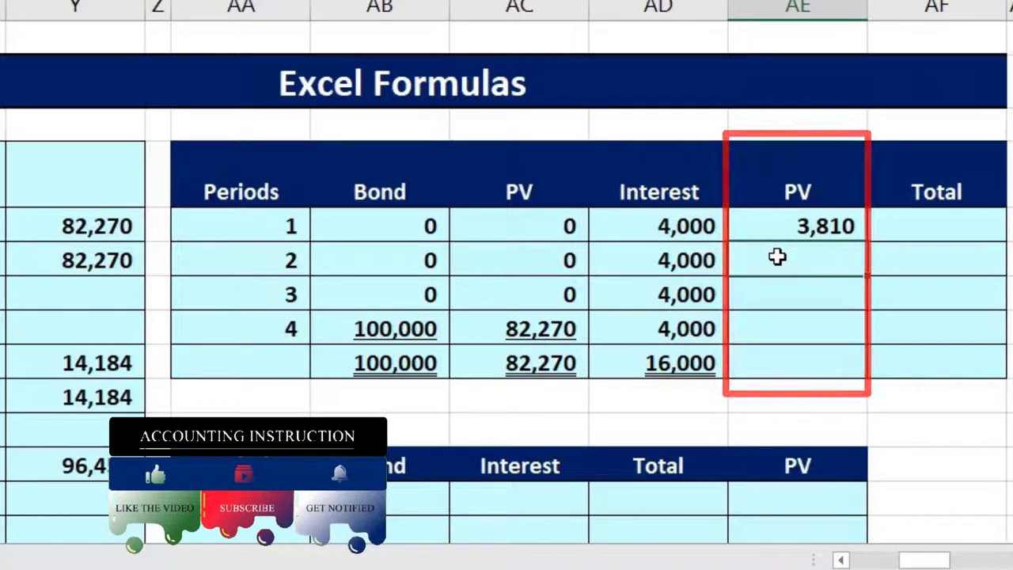
type("=")
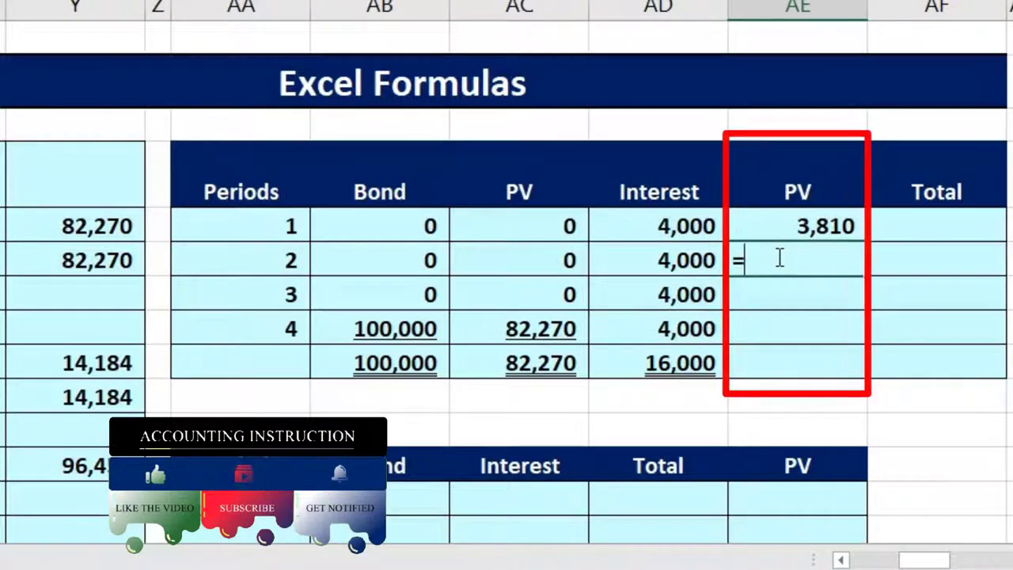
type("PV(")
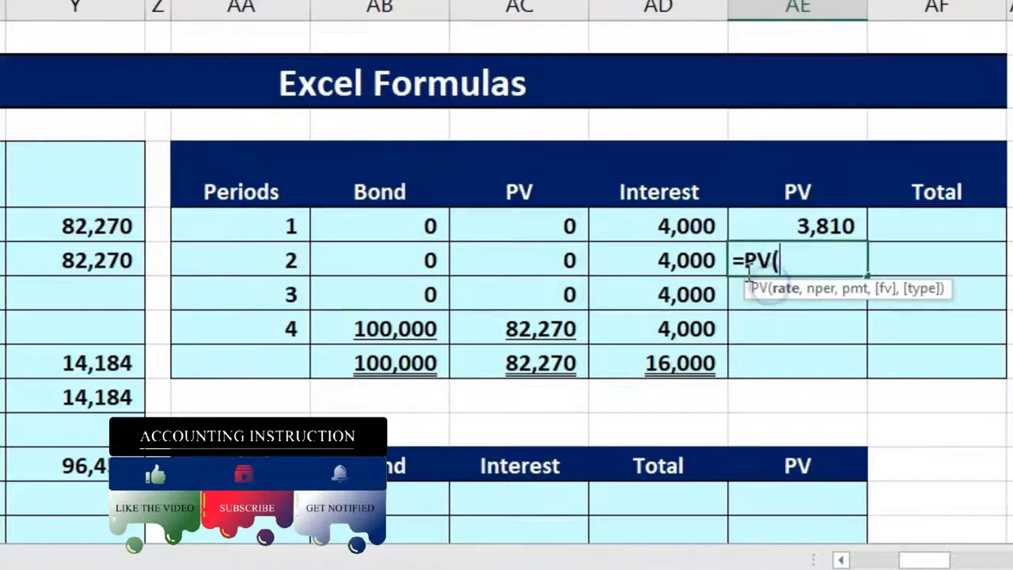
left_click(704, 260)
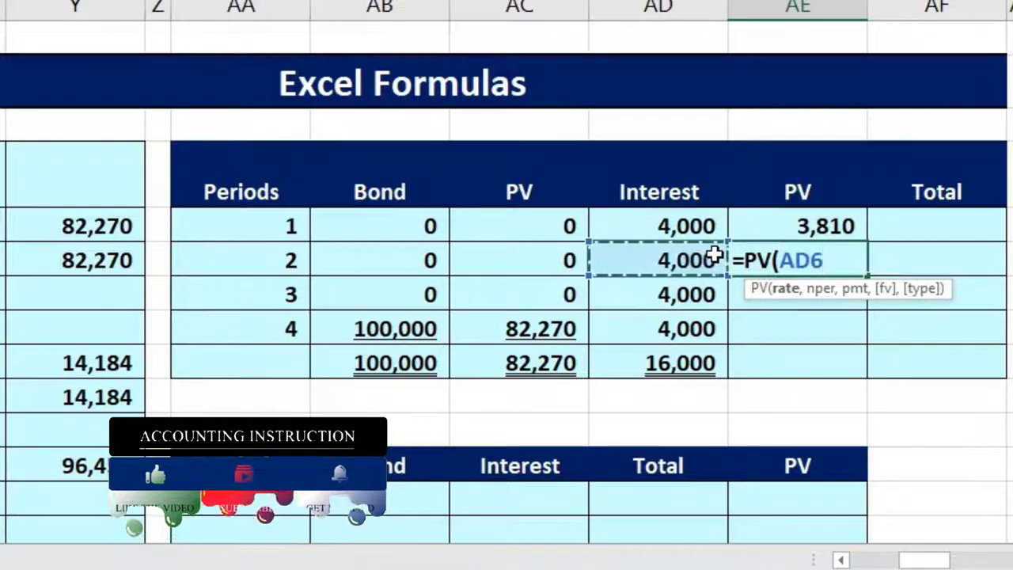
key("BackSpace")
key("BackSpace")
key("BackSpace")
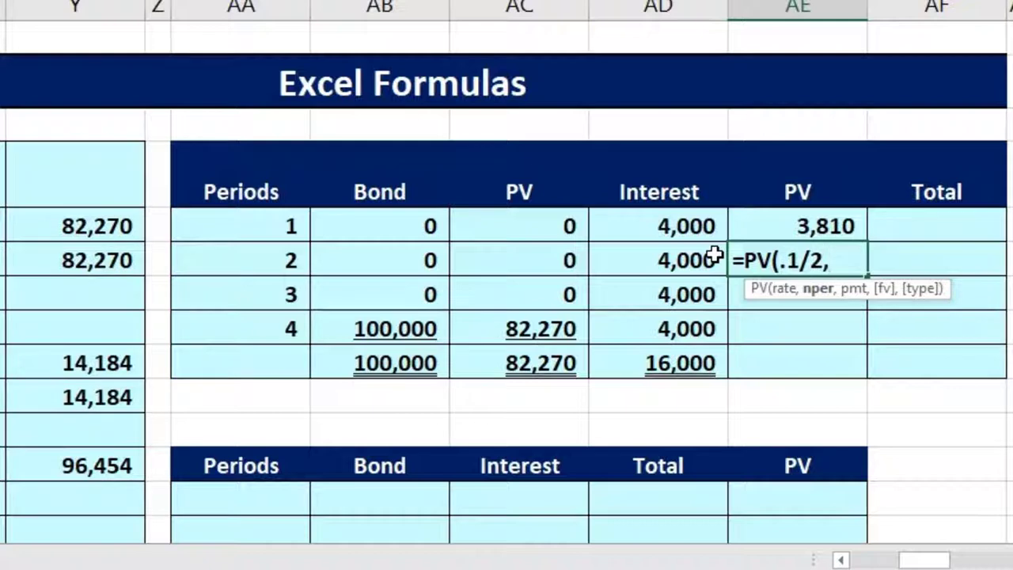
left_click(273, 267)
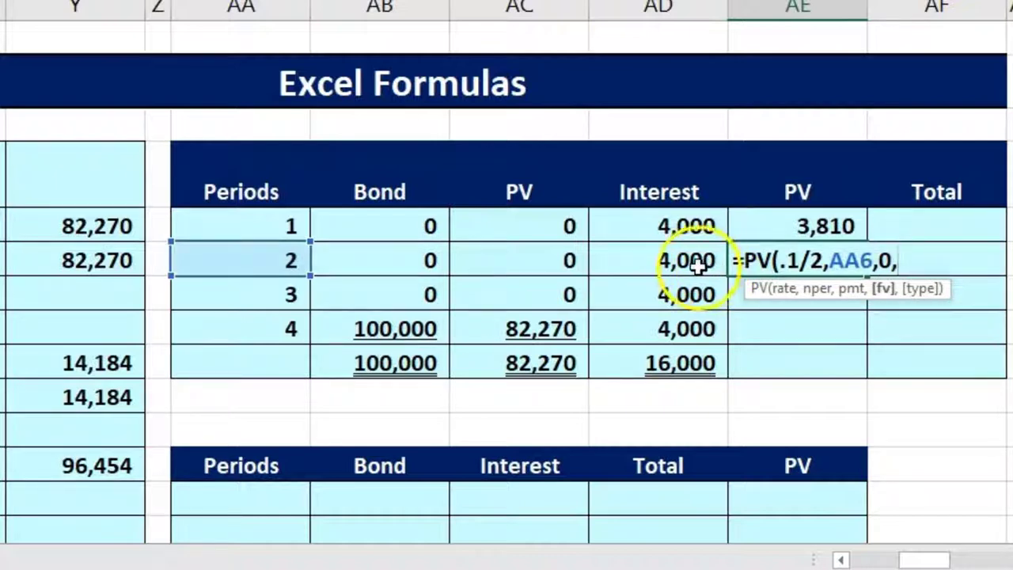
left_click(697, 266)
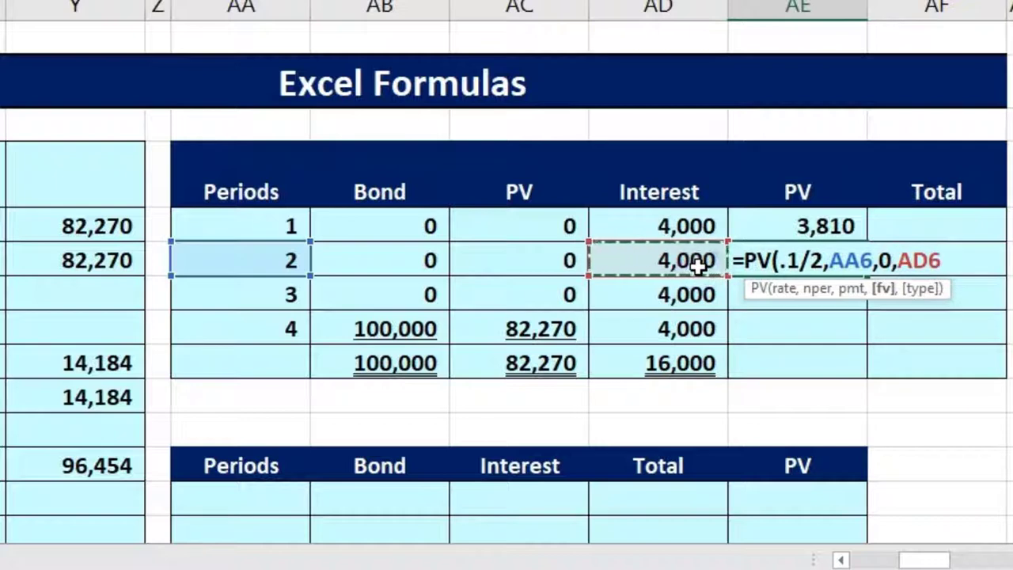
type(")")
key("Return")
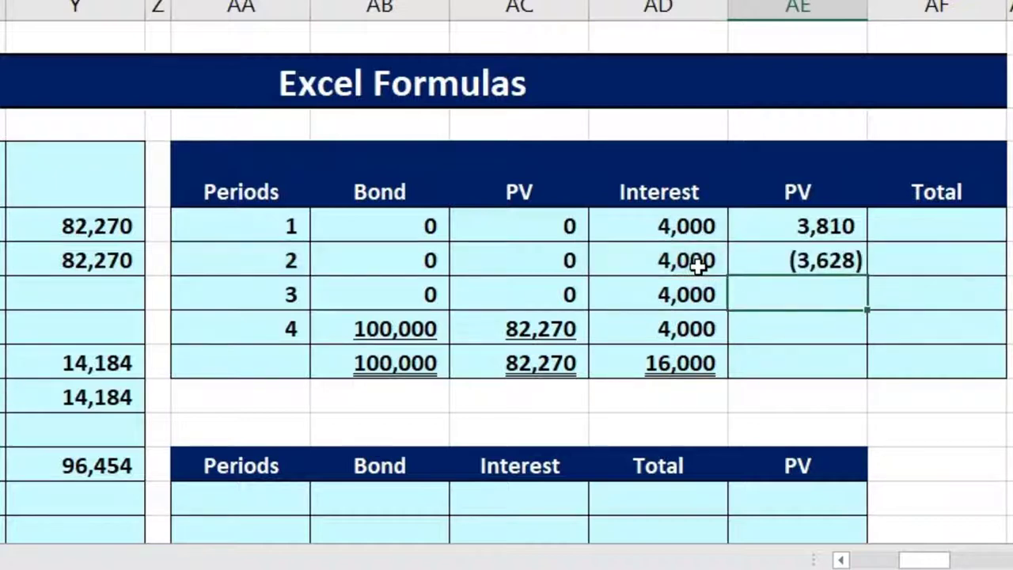
Step: Negate the PV formula in cell AE6 with a minus sign after the equals sign
double_click(756, 253)
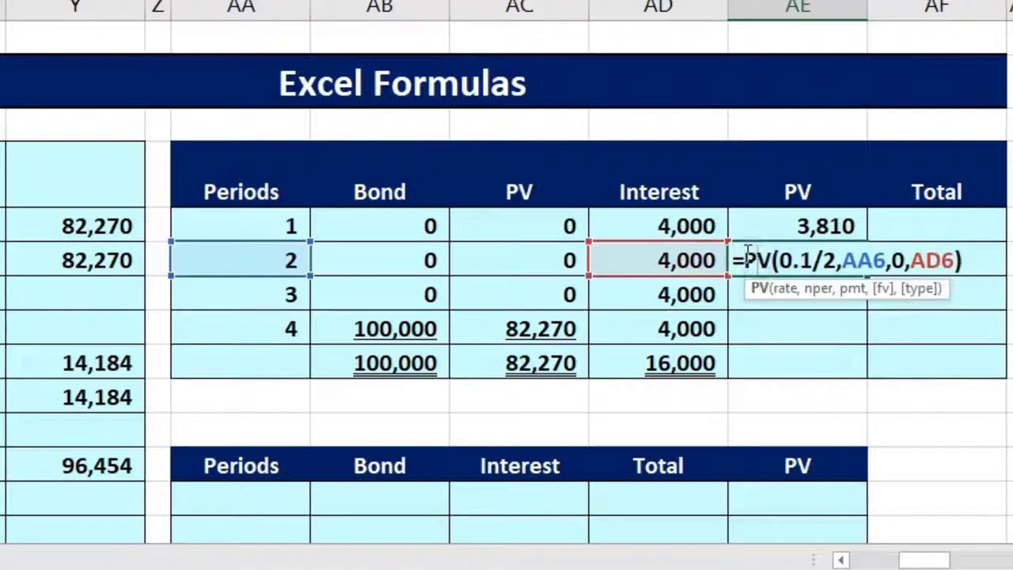
left_click(745, 253)
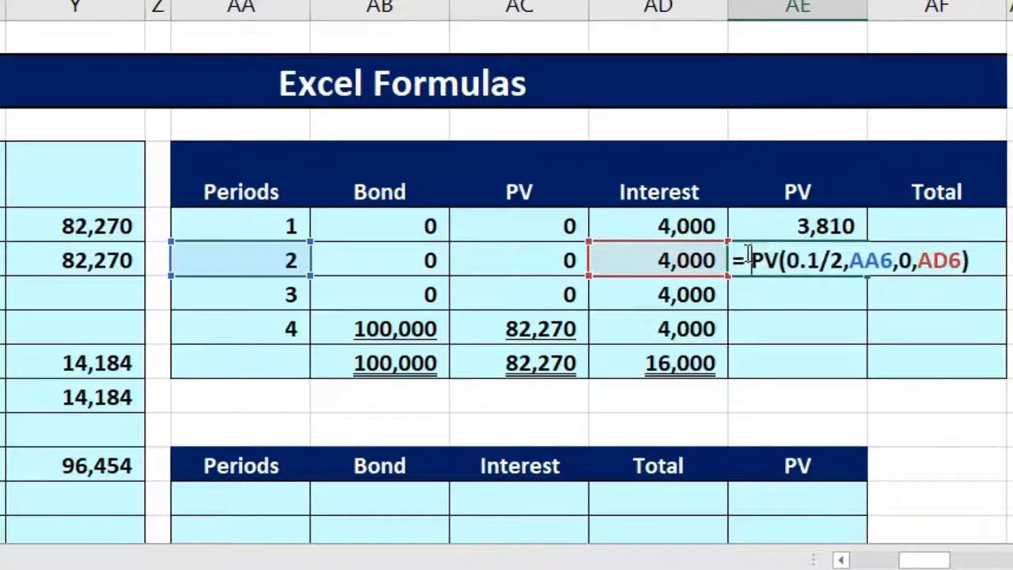
key("Return")
left_click(781, 257)
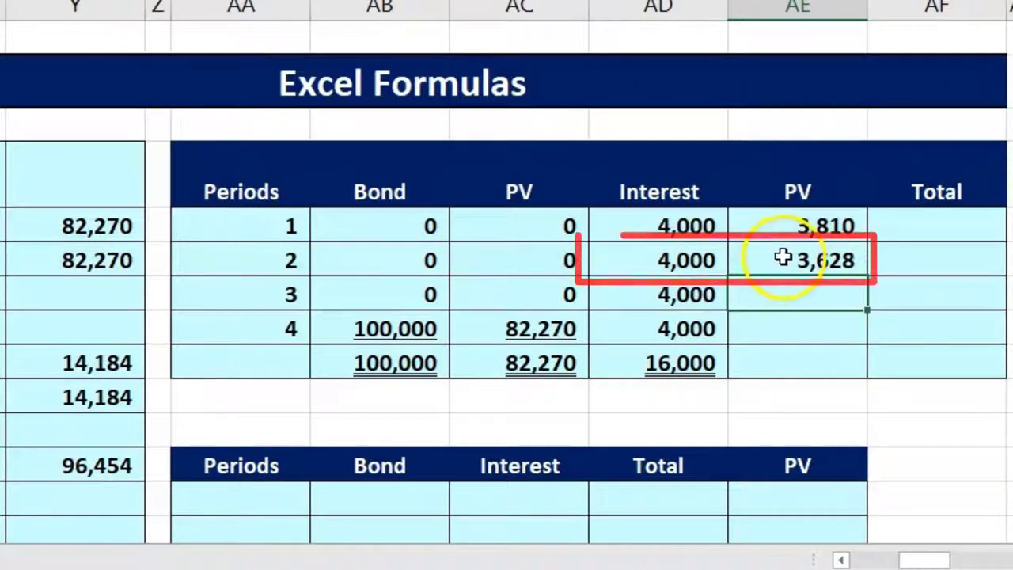
left_click(697, 262)
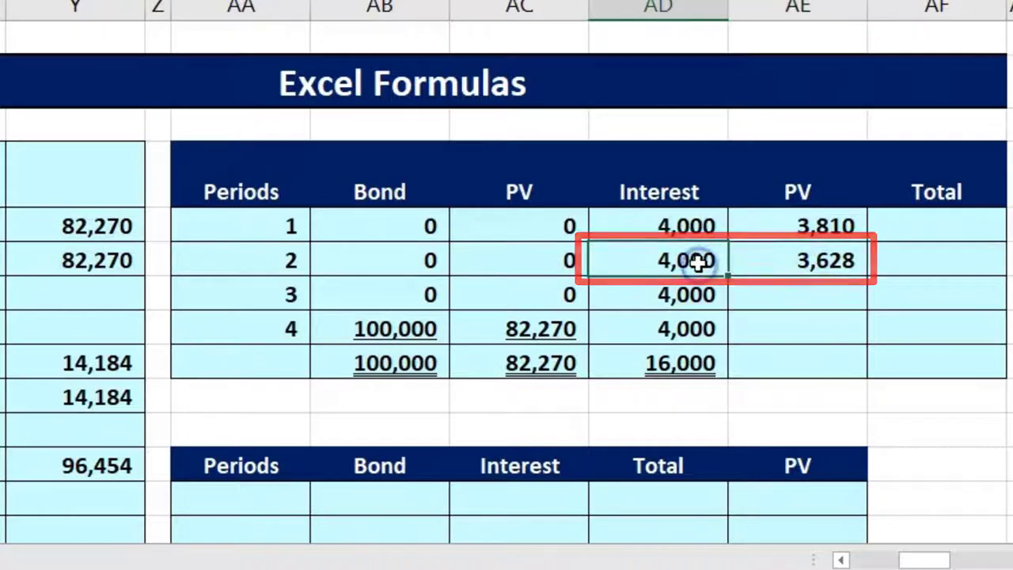
Step: Copy the interest PV formula from AE6 down into AE7 and AE8 for periods 3 and 4
left_click(753, 263)
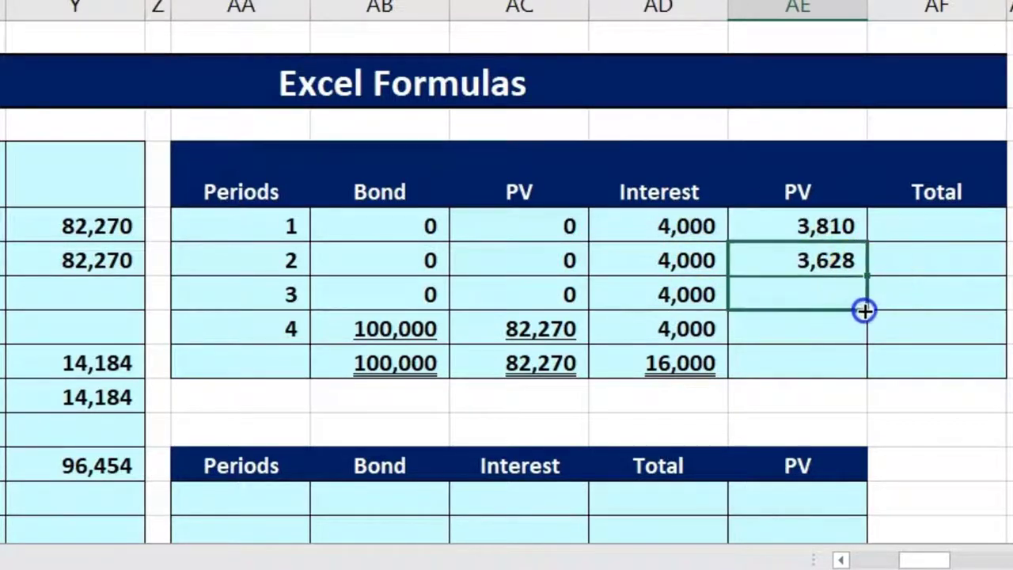
left_click_drag(863, 344, 857, 343)
left_click(819, 294)
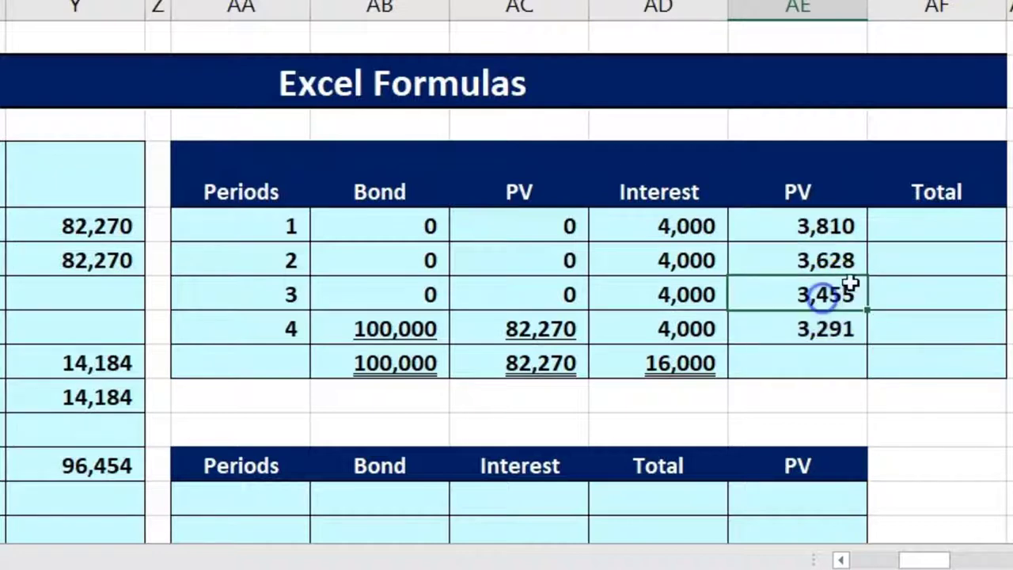
left_click(842, 266)
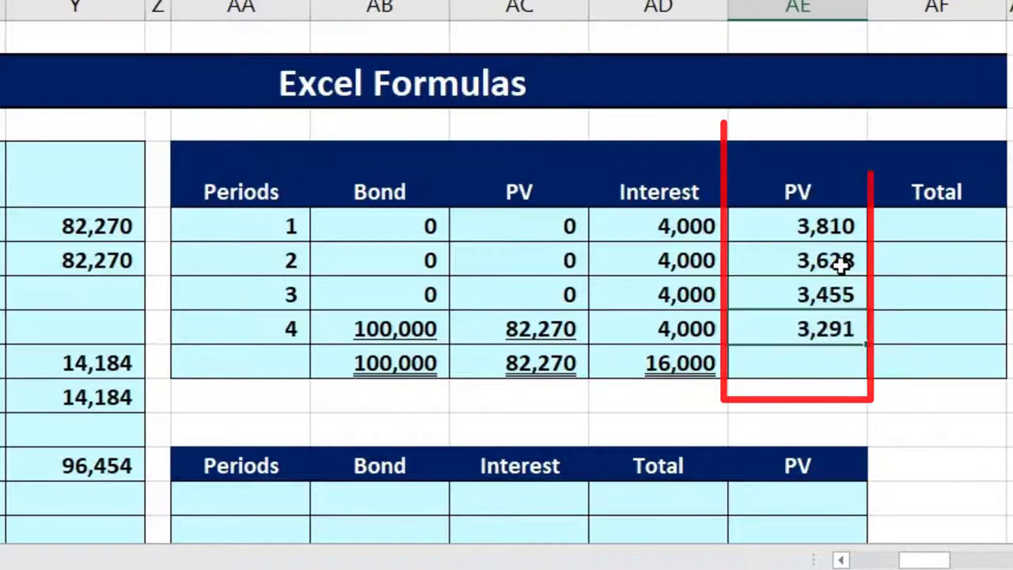
Step: Sum the interest present values AE5:AE8 in cell AE9 and compare the total with the annuity present value in Y9
key("Down")
key("Down")
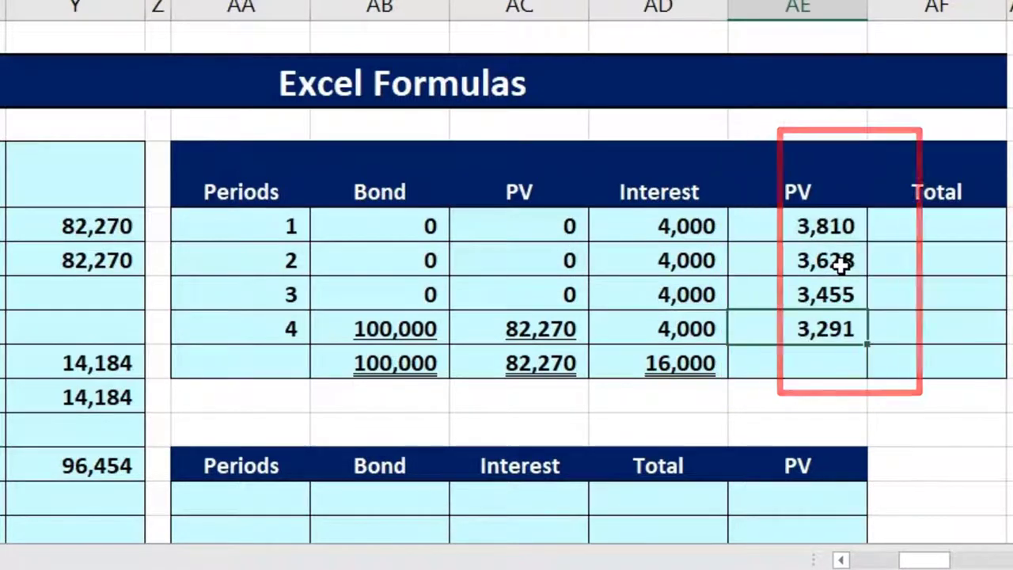
type("=sum(")
key("Up")
key("shift+Up")
key("shift+Up")
key("shift+Up")
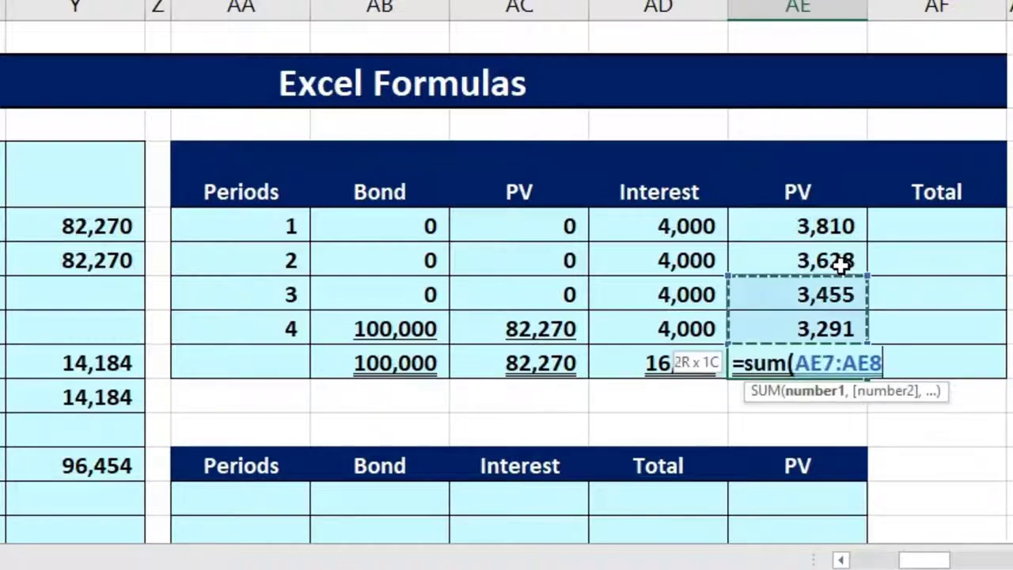
key("Return")
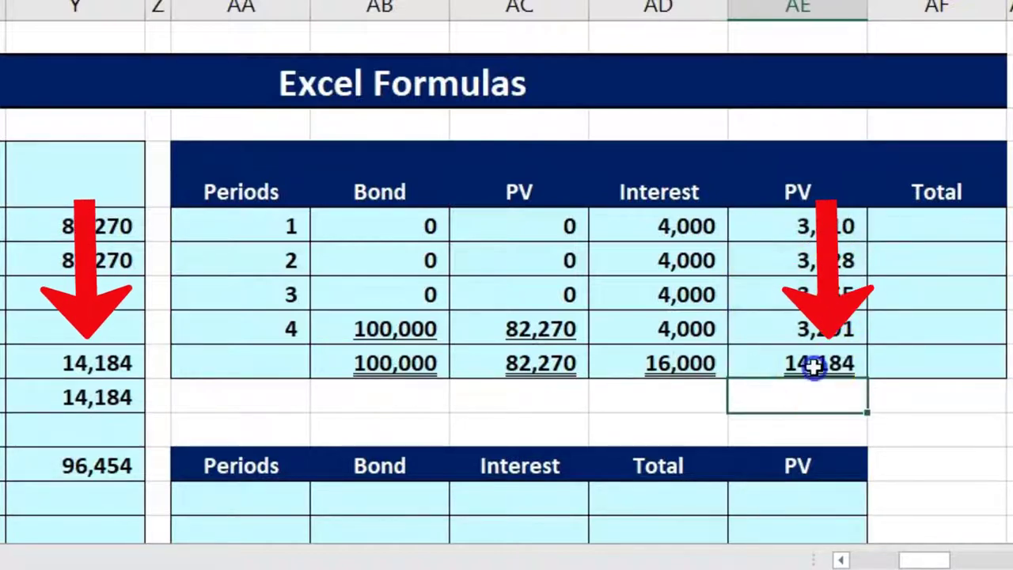
left_click(92, 370)
left_click(799, 356)
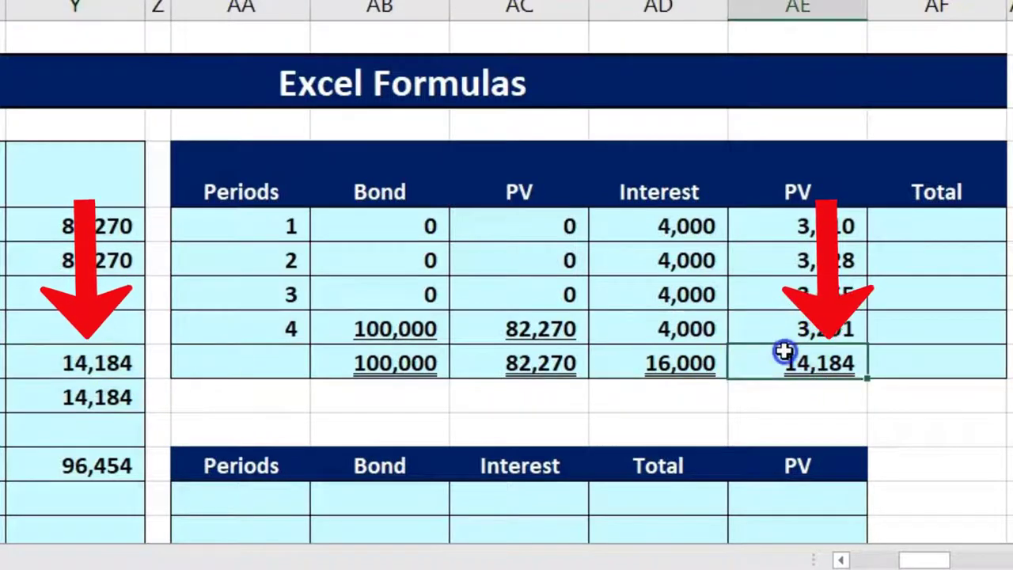
left_click(120, 360)
left_click(795, 372)
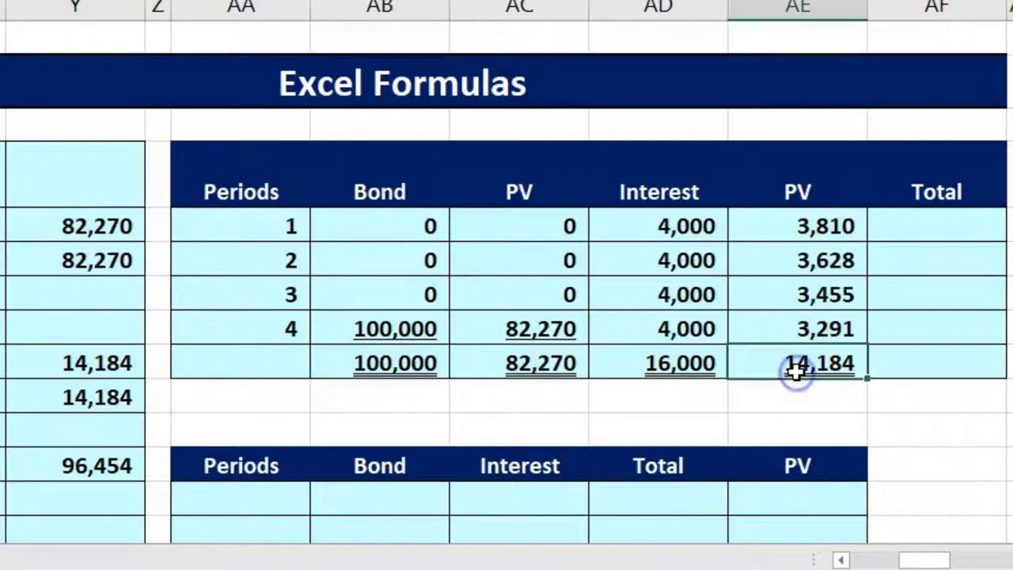
Step: Enter =AC5+AE5 in cell AF5 to total period 1's present values and copy it down to AF8
left_click(915, 227)
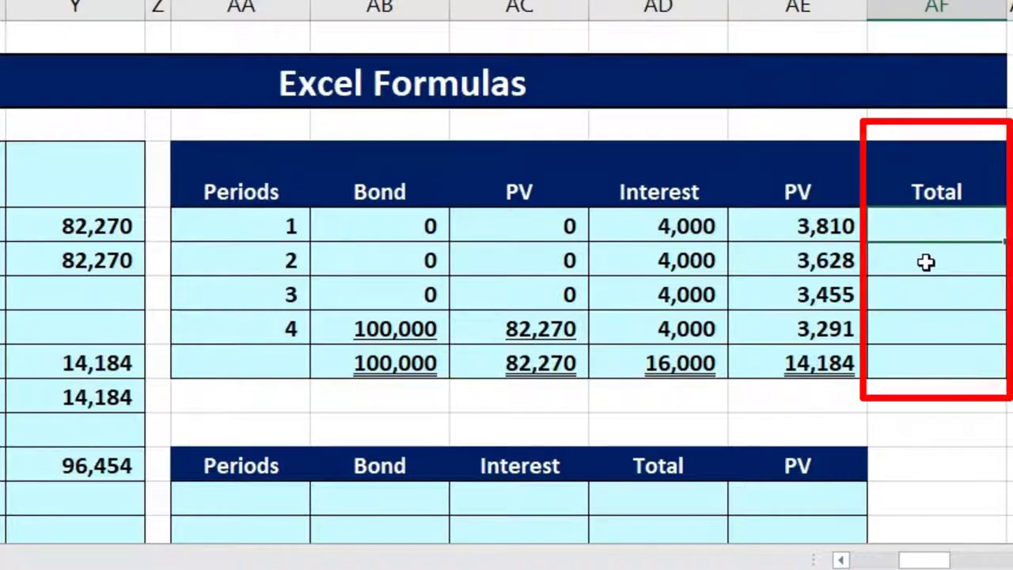
type("=")
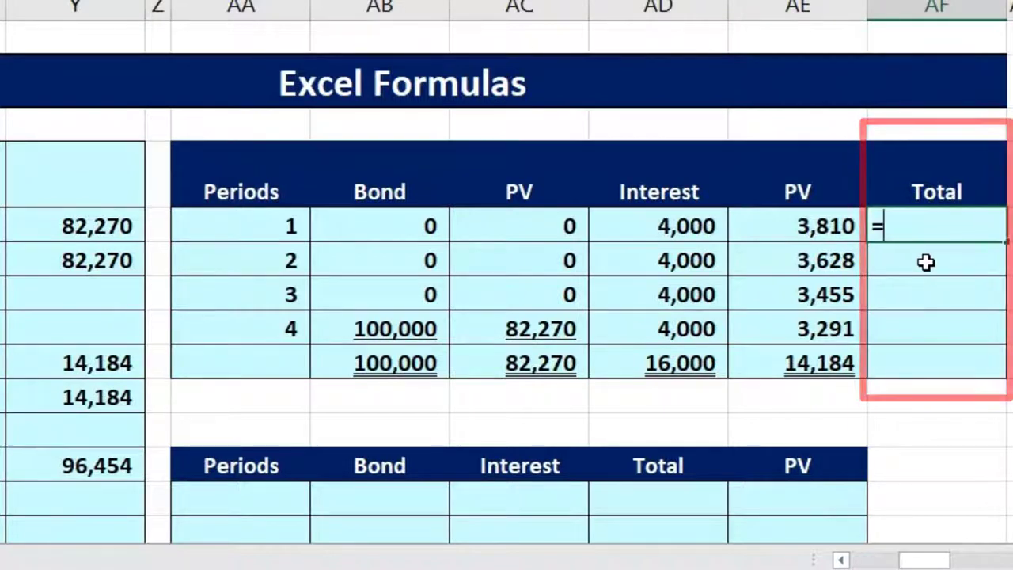
left_click(690, 220)
left_click(539, 225)
type("+")
left_click(780, 228)
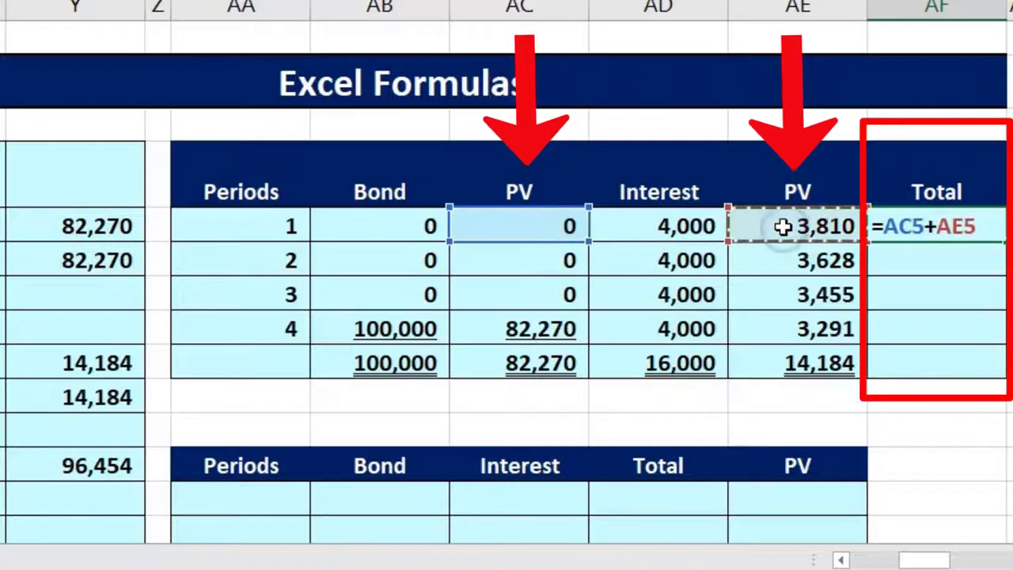
key("Return")
left_click(988, 227)
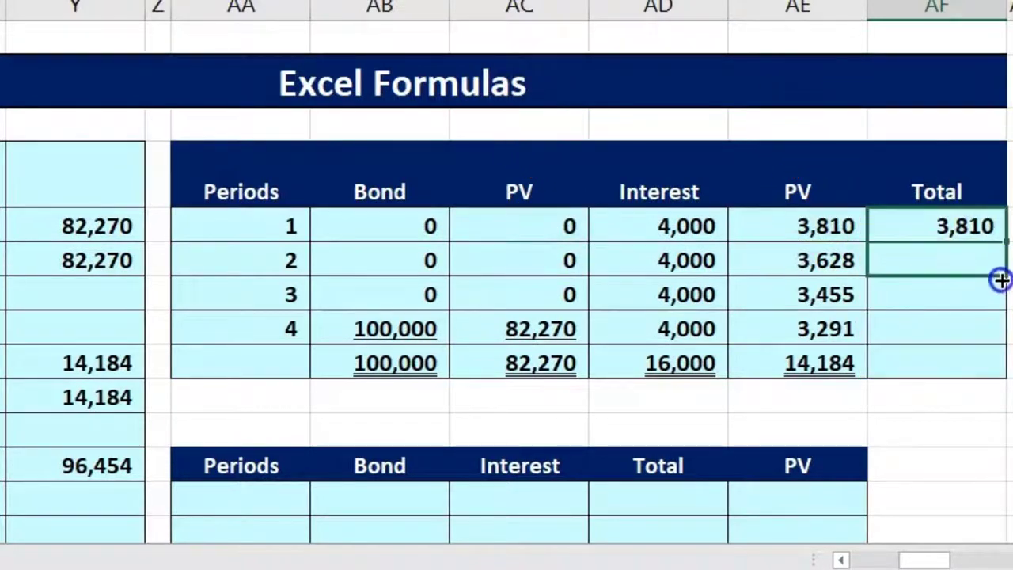
left_click_drag(997, 329, 990, 334)
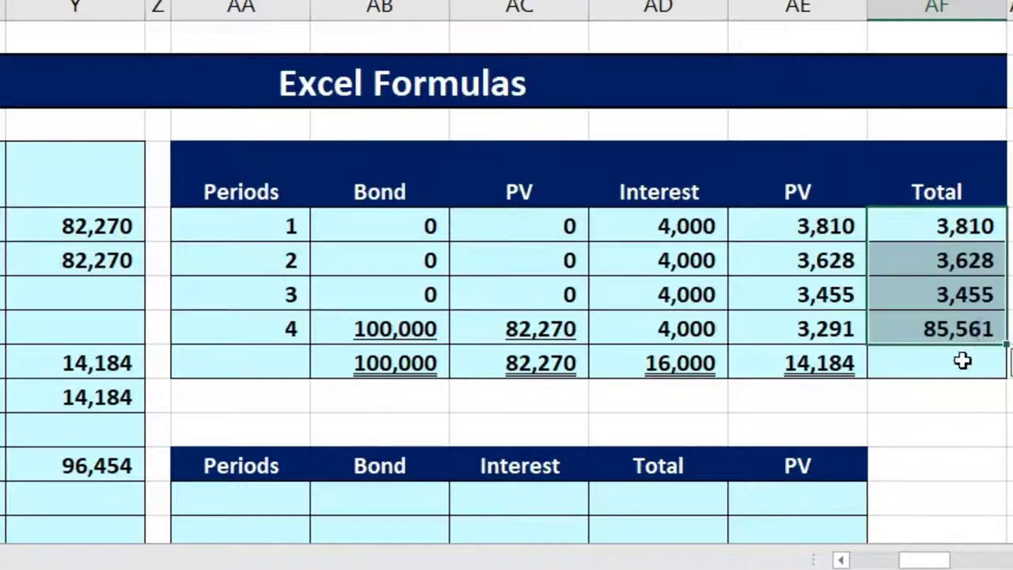
Step: Sum the period totals AF5:AF8 in cell AF9 and compare the result with the issue price in Y12
left_click(963, 361)
type("=")
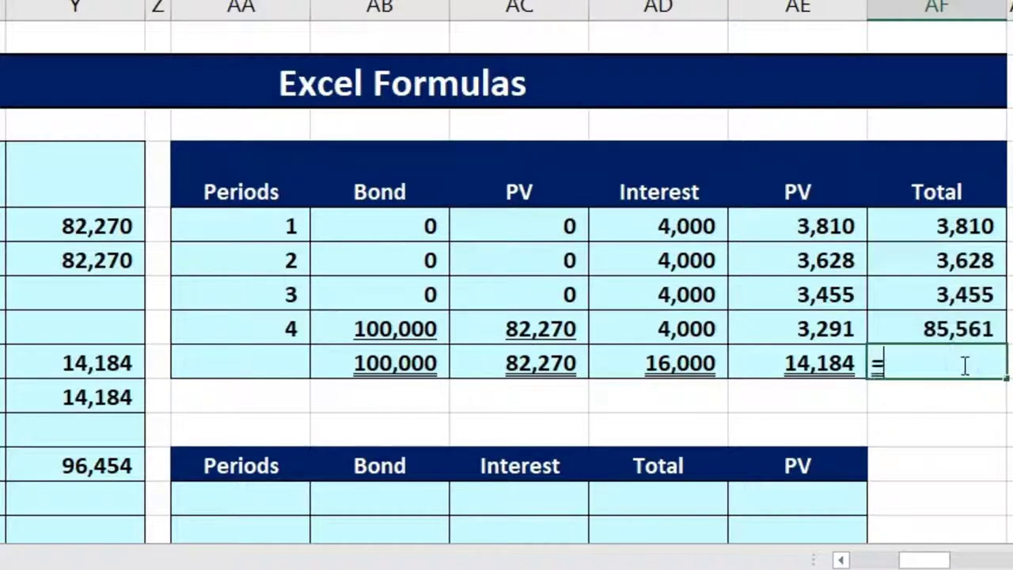
type("sum(")
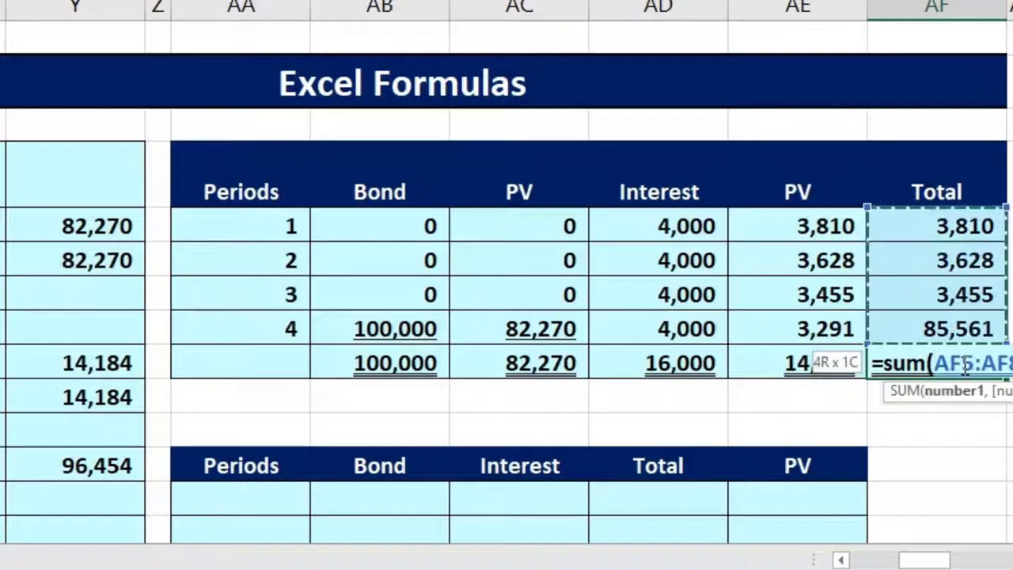
key("Return")
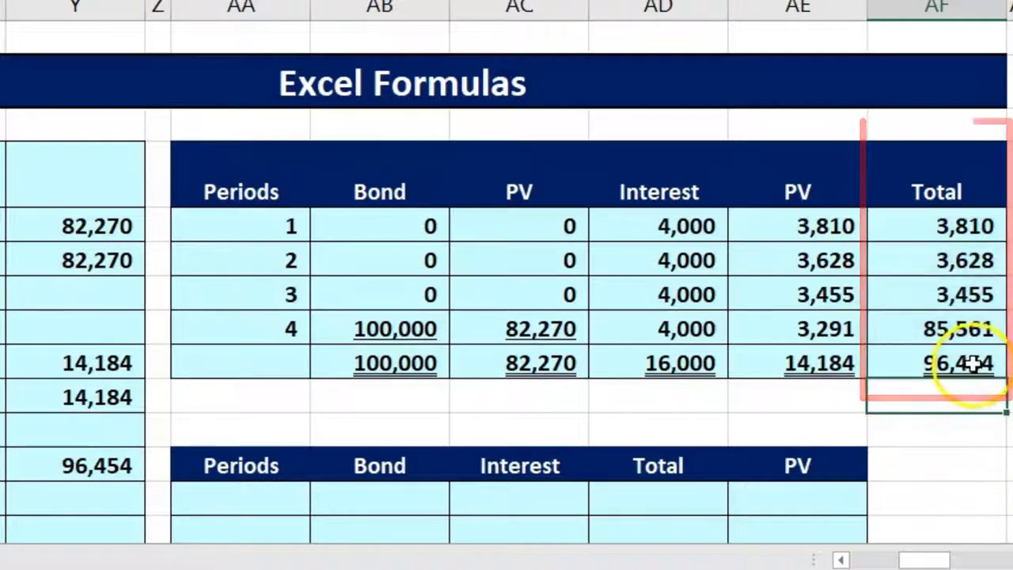
left_click(940, 228)
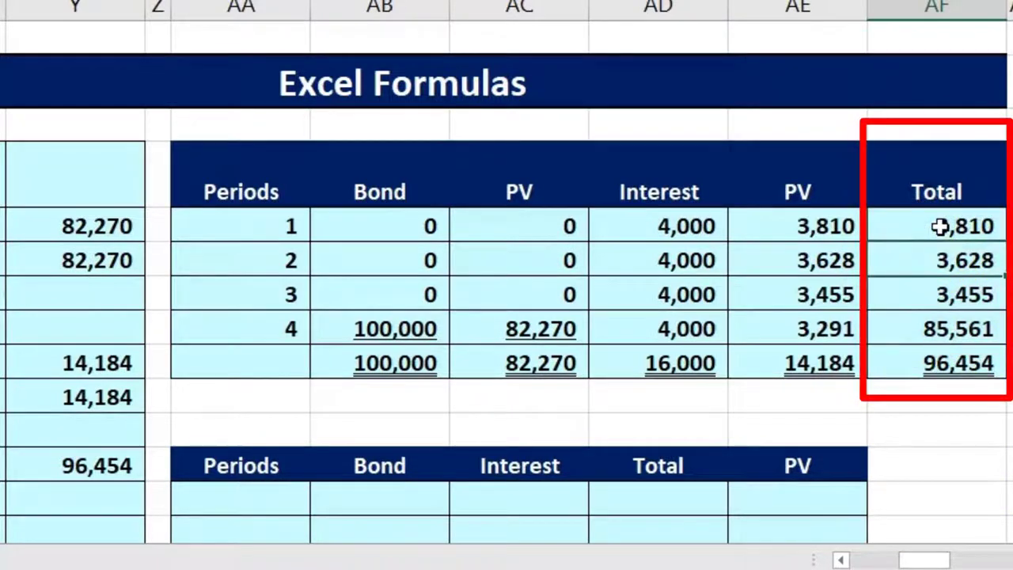
key("Down")
key("Down")
key("Down")
key("Down")
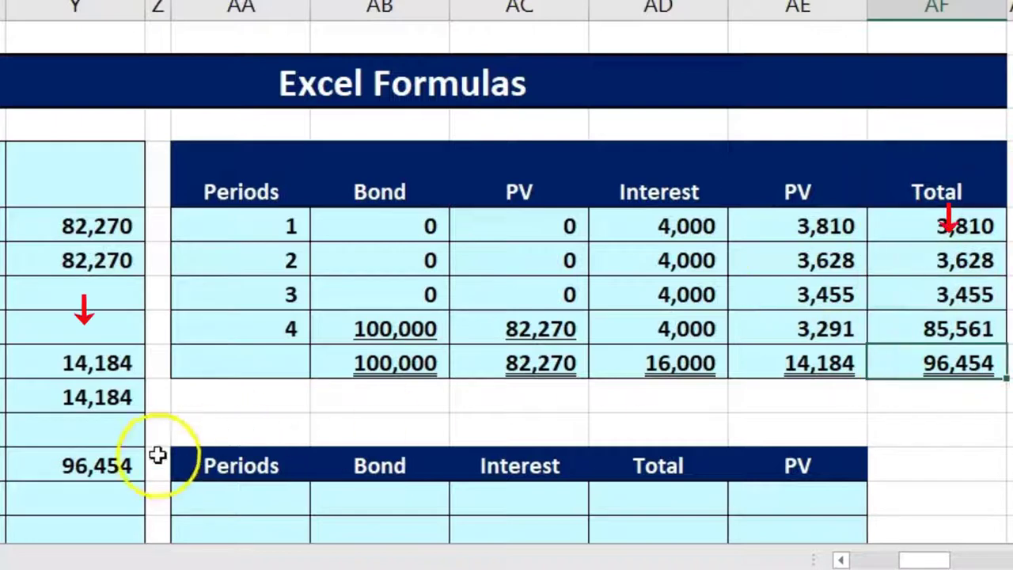
left_click(960, 366)
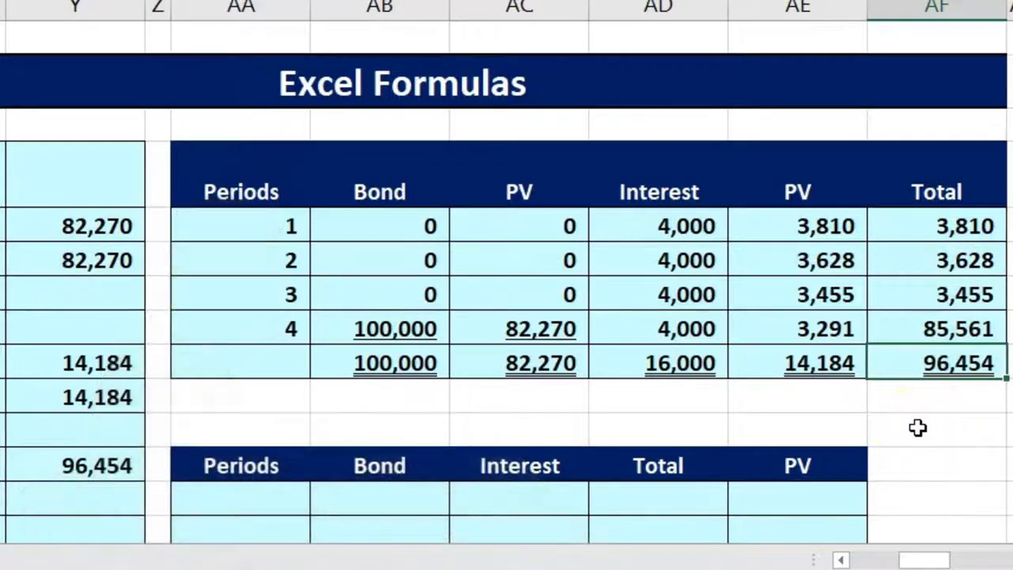
Step: Number the periods 1 through 4 in cells AA13:AA16 of the lower table
scroll(918, 428, "down", 2)
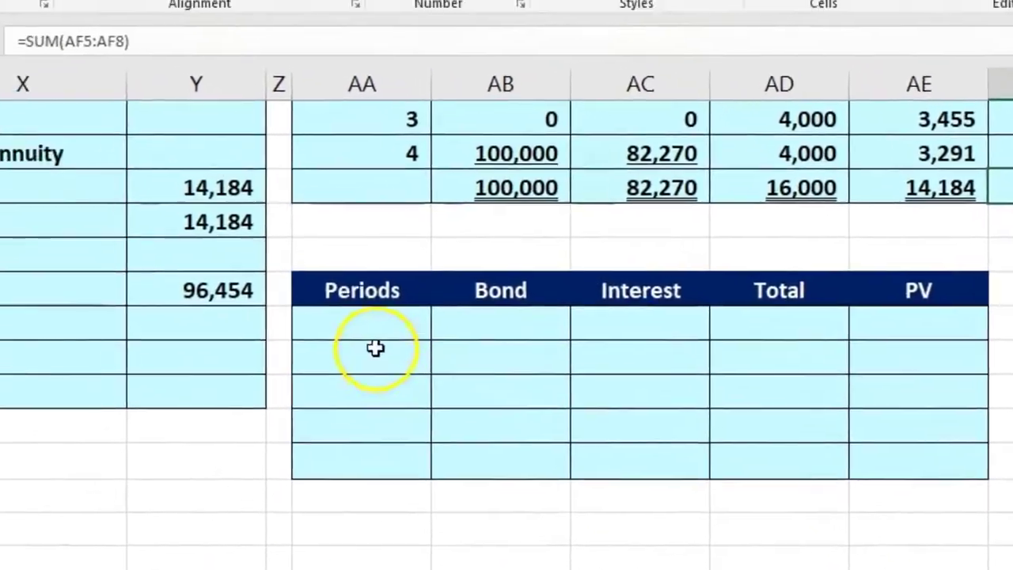
left_click(275, 269)
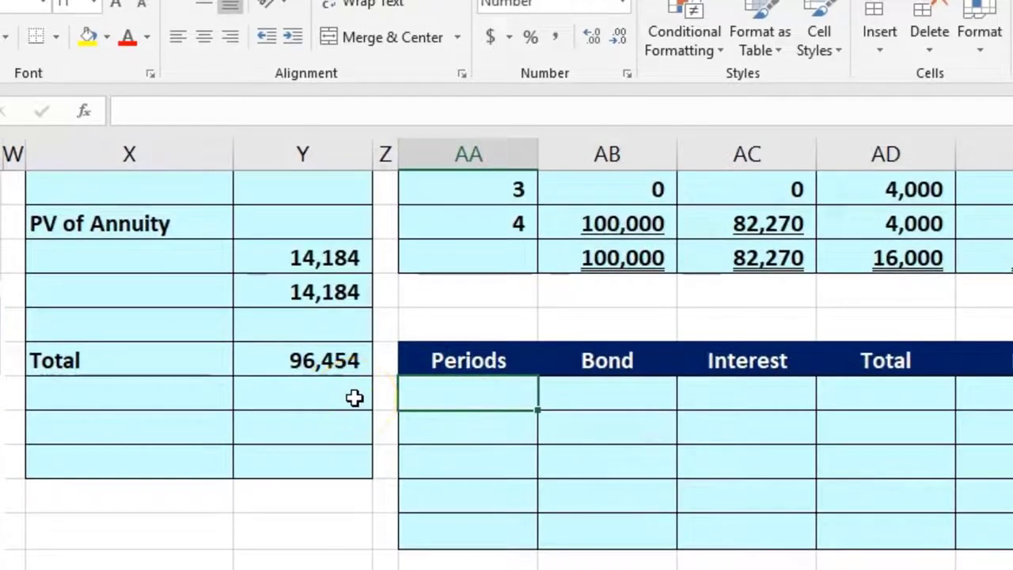
type("1")
key("Return")
type("2")
key("Return")
type("3")
key("Return")
type("4")
key("Return")
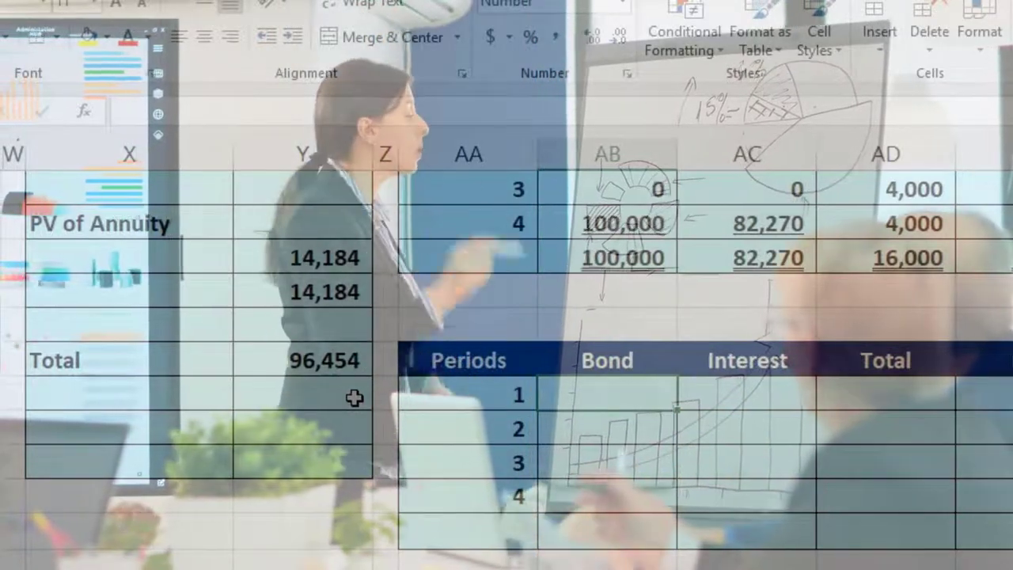
Step: Fill the lower table's Bond column with 0 for periods 1 to 3 and 100,000 for period 4
type("0")
key("Return")
type("0")
key("Return")
type("0")
key("Return")
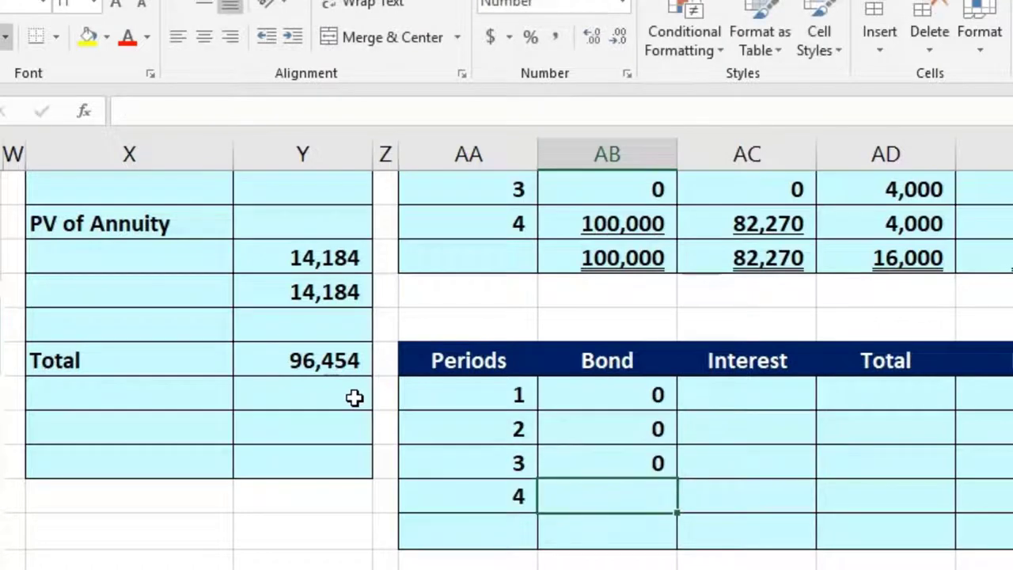
type("100")
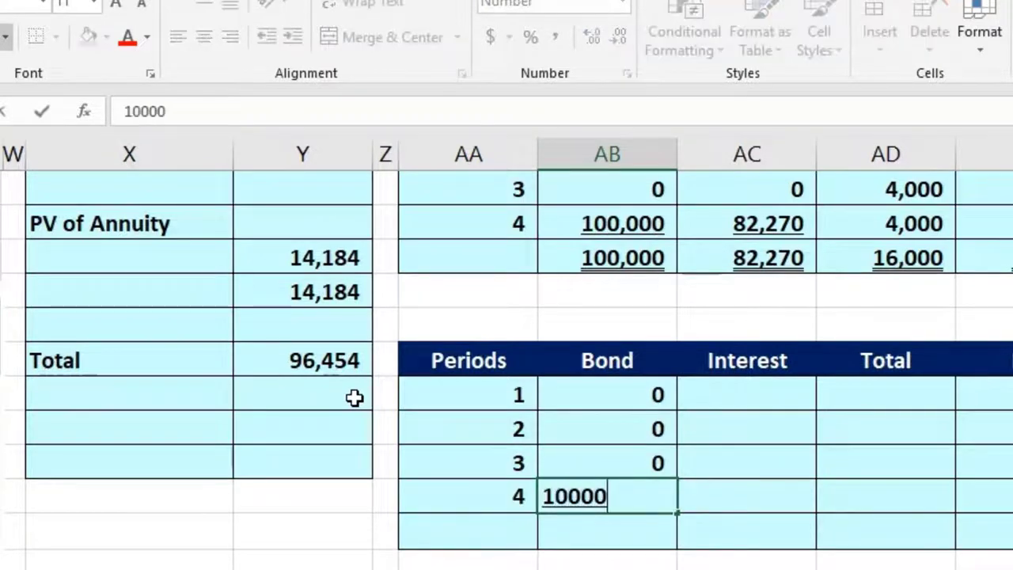
type(",000")
key("Return")
key("Right")
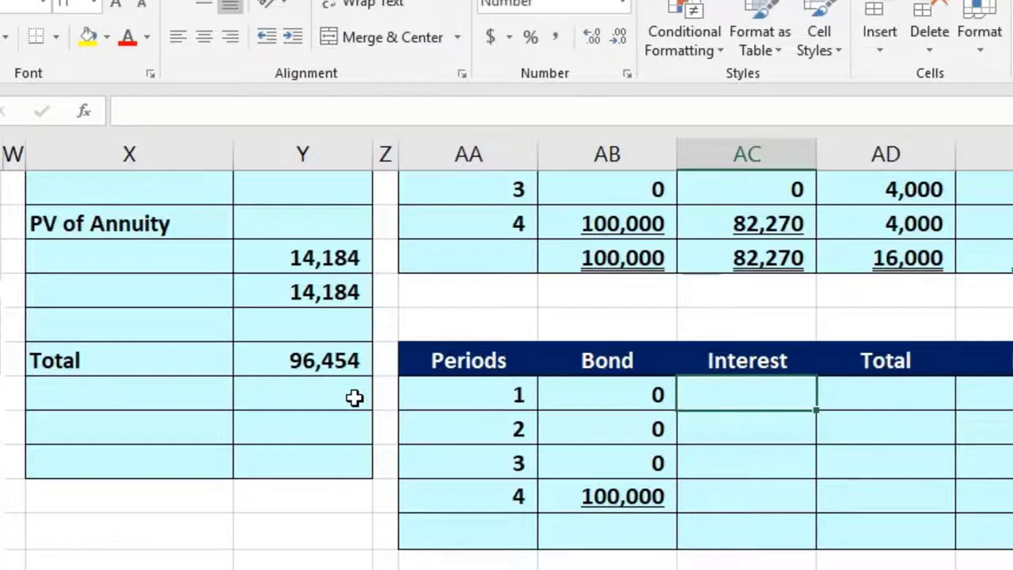
Step: Enter 4,000 interest in AC13, reference it with +AC13 in AC14, and copy that formula down to AC16
type("4")
type("+")
key("Up")
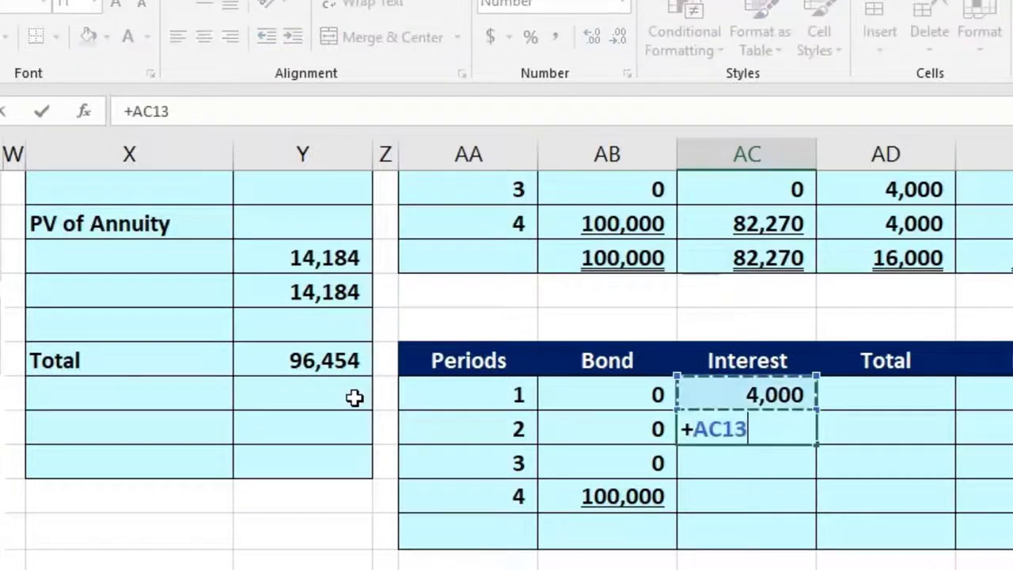
key("Return")
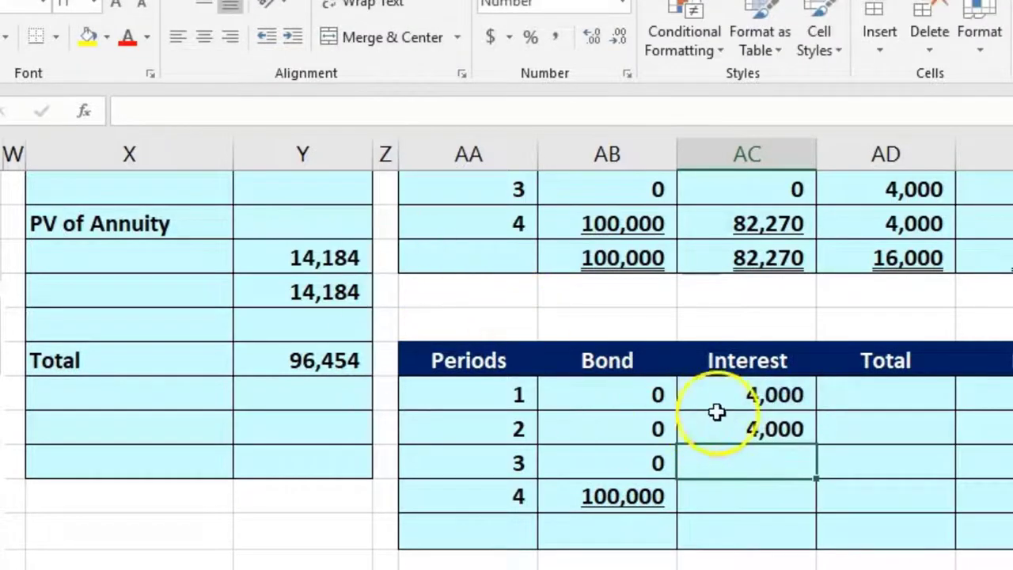
left_click(792, 431)
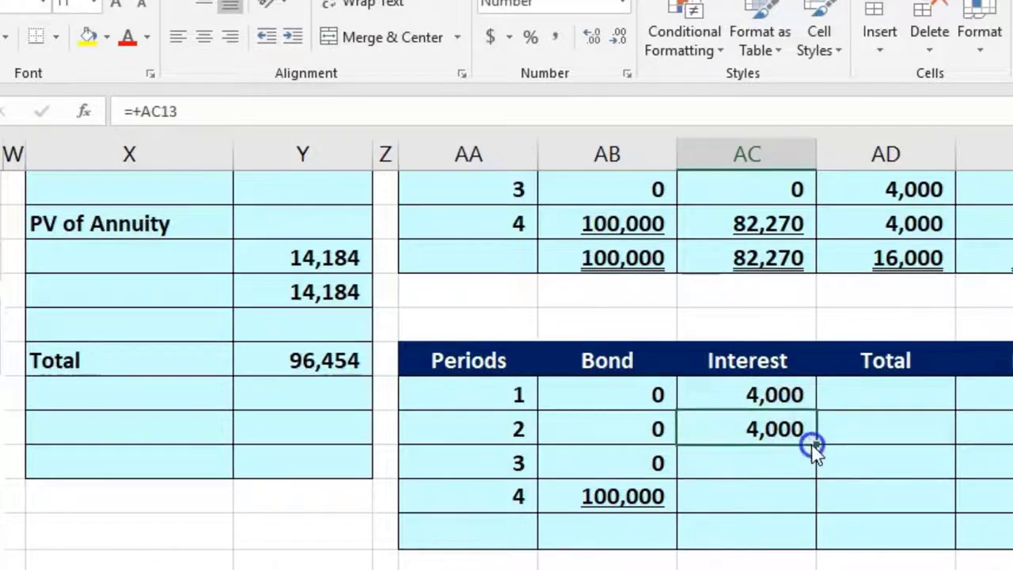
left_click_drag(801, 500, 798, 499)
Step: Sum the bond payments AB13:AB16 in cell AB17 and copy the formula across to AC17
left_click(598, 538)
type("=")
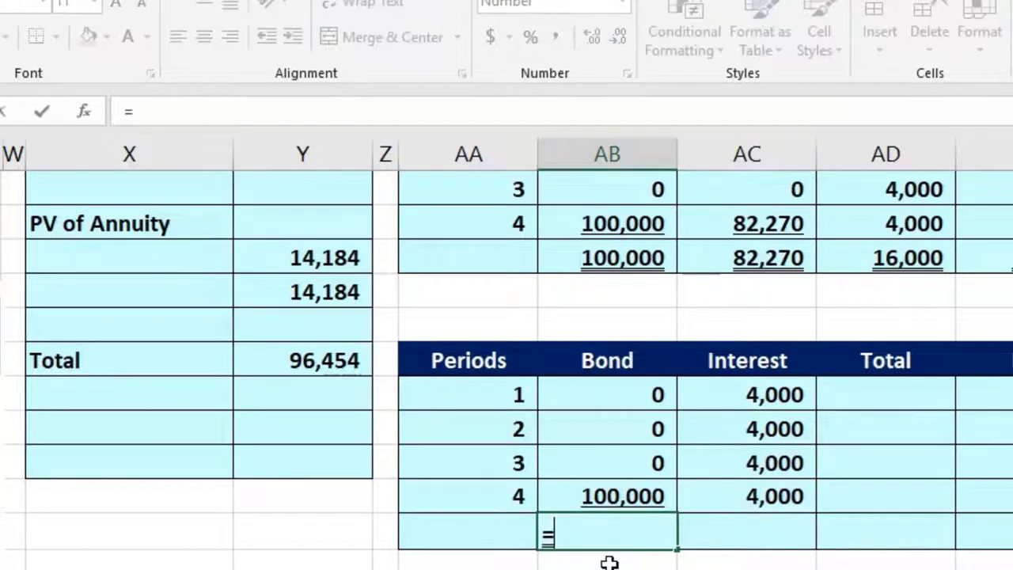
type("sum")
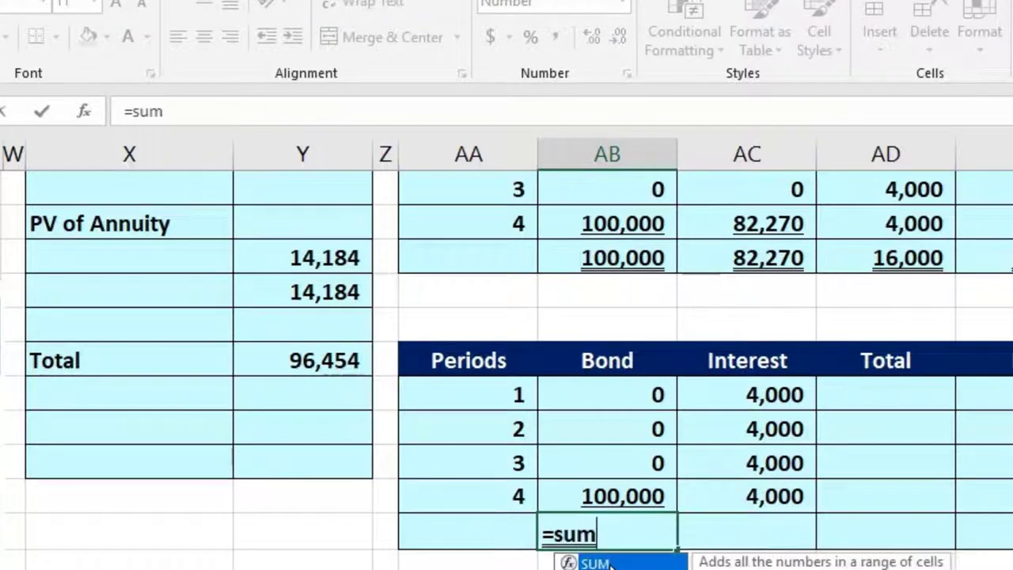
type("(")
left_click_drag(607, 496, 607, 394)
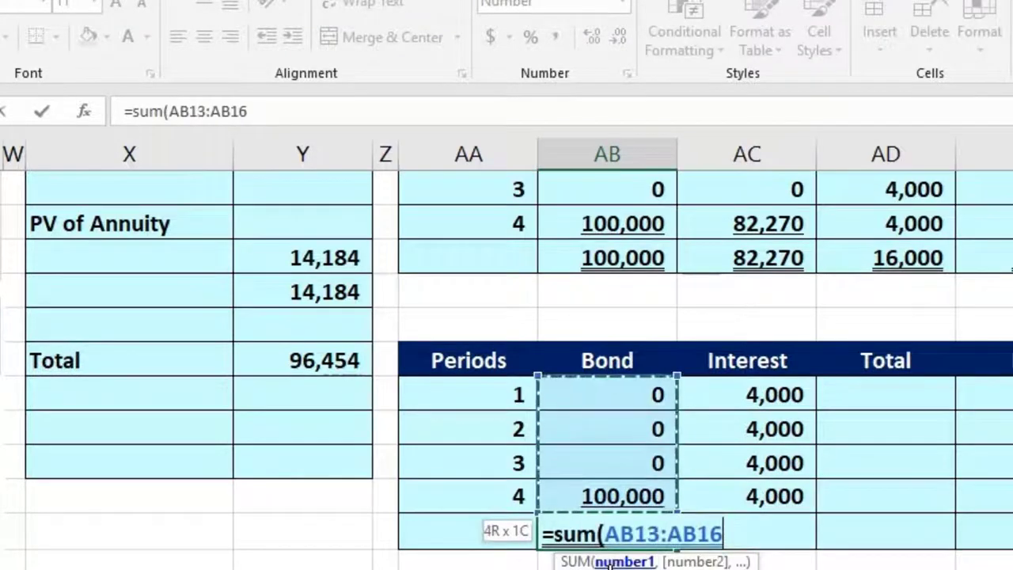
key("Return")
left_click(609, 531)
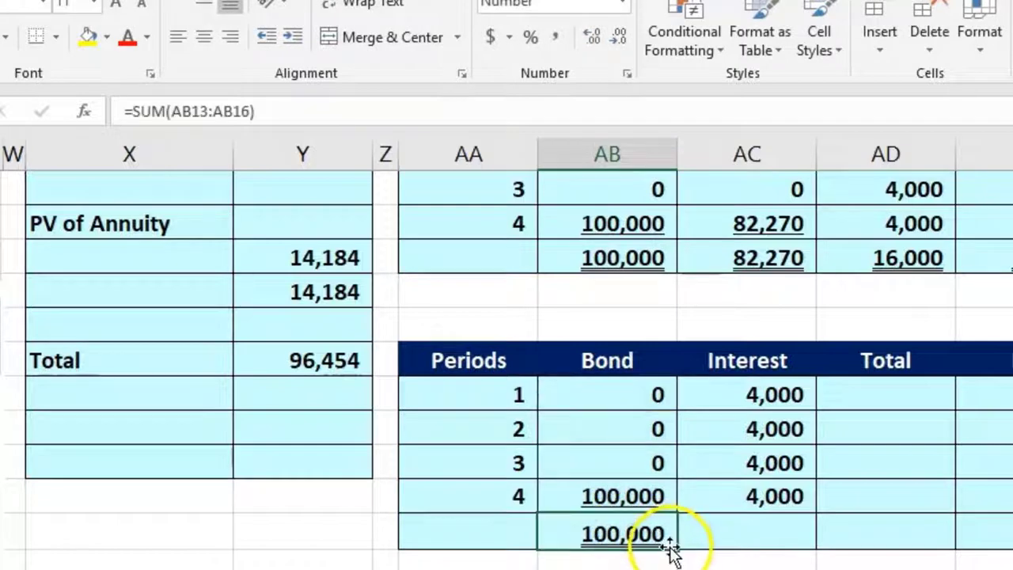
left_click_drag(774, 558, 772, 559)
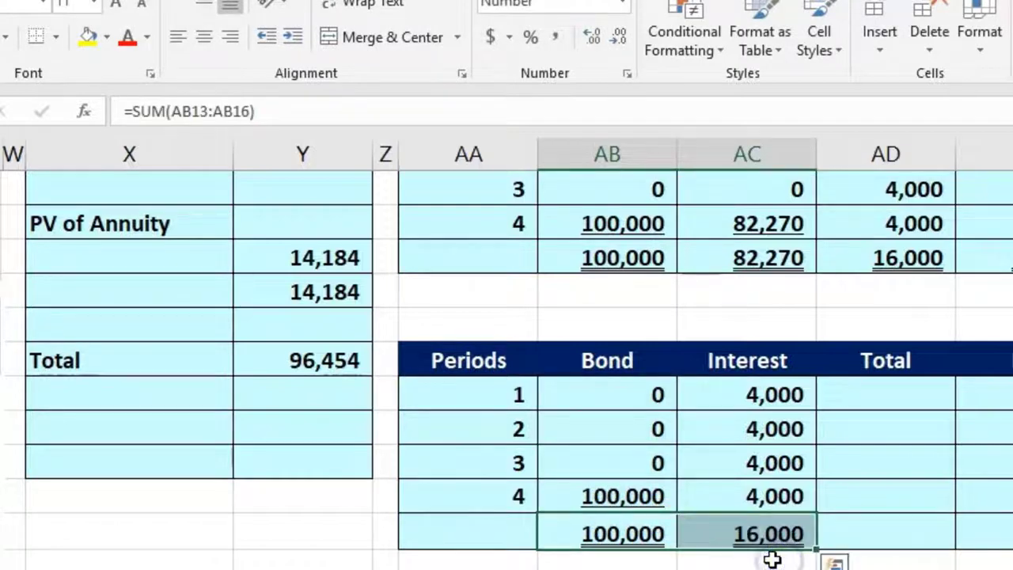
Step: Enter =SUM(AB13:AC13) in cell AD13, copy it down to AD16, and check the copied formulas
left_click(878, 403)
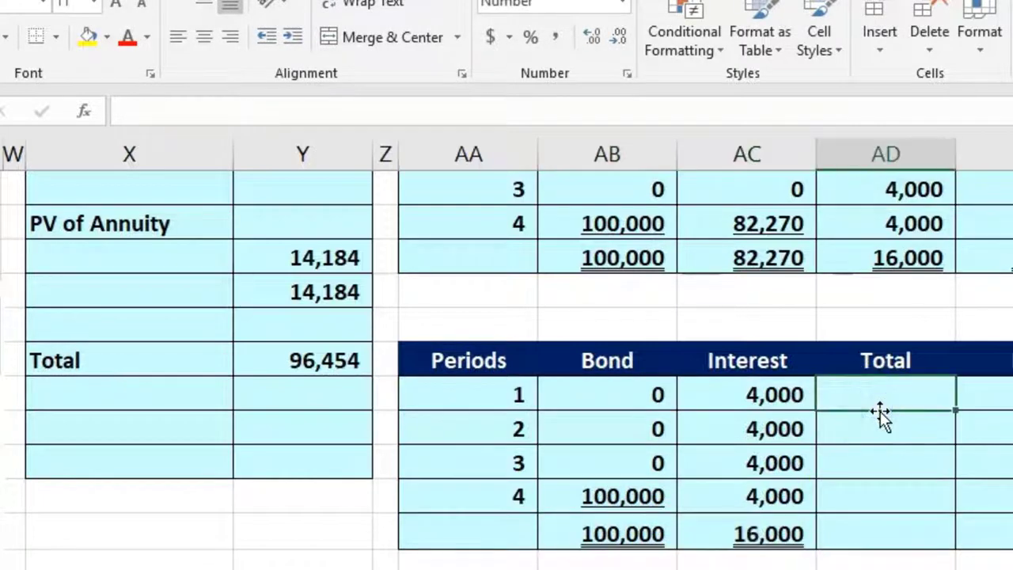
type("=sum(")
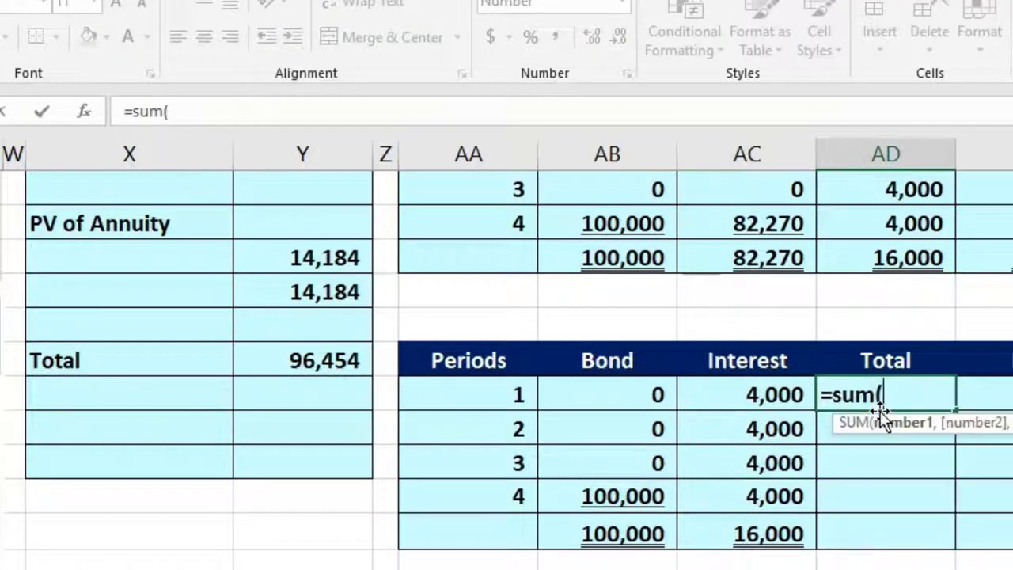
key("Left")
key("Left")
key("shift+Right")
key("Return")
left_click(892, 402)
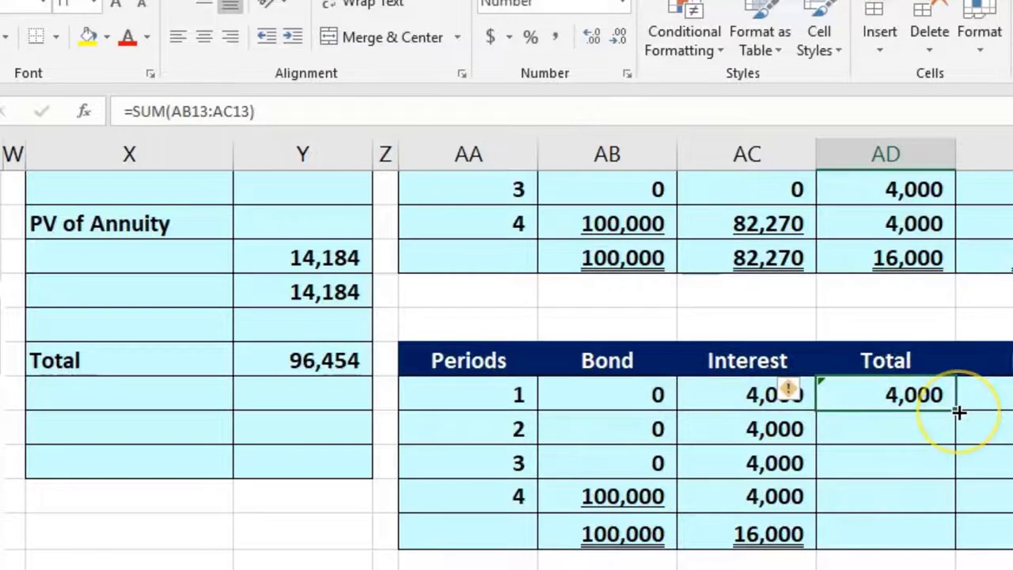
left_click_drag(945, 495, 942, 493)
left_click(861, 398)
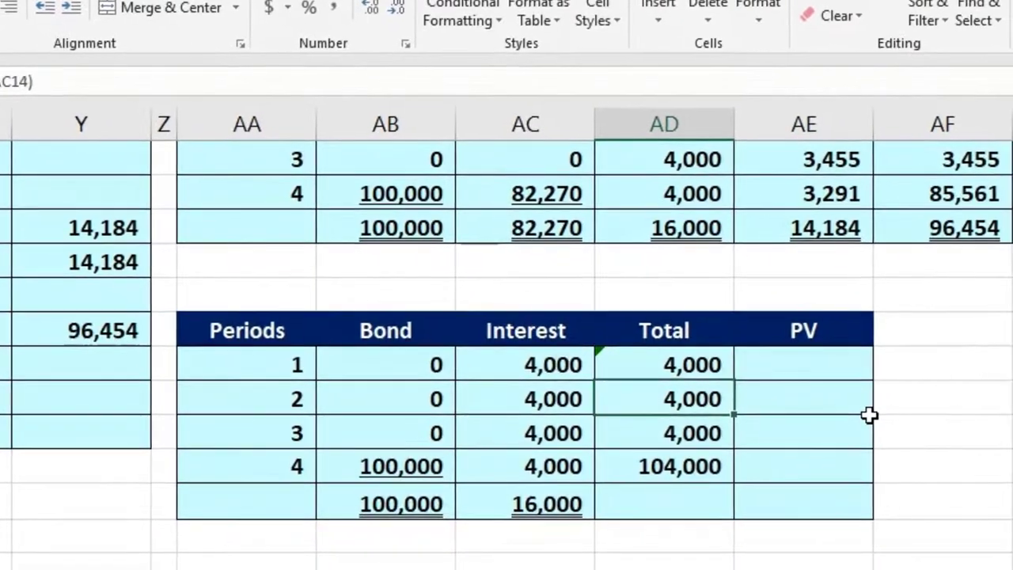
key("Down")
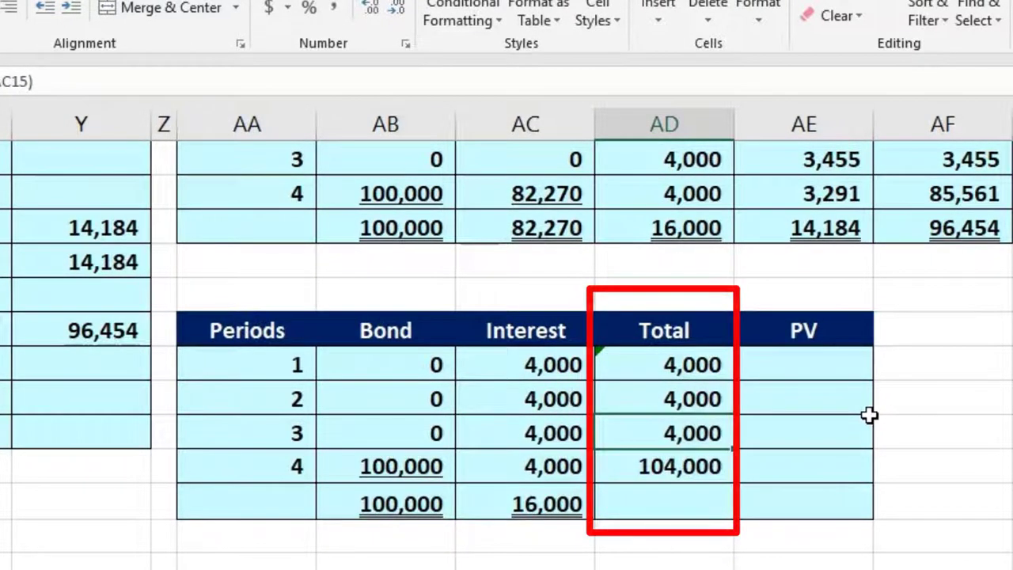
key("Down")
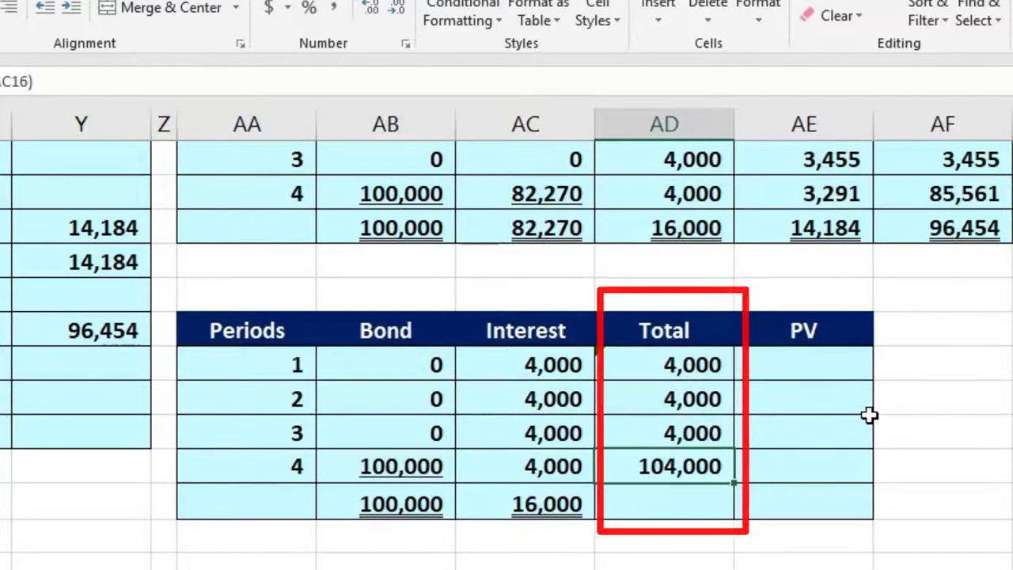
Step: Enter =PV(.1/2,AA13,0,AD13) in cell AE13 to discount period 1's total payment
left_click(815, 364)
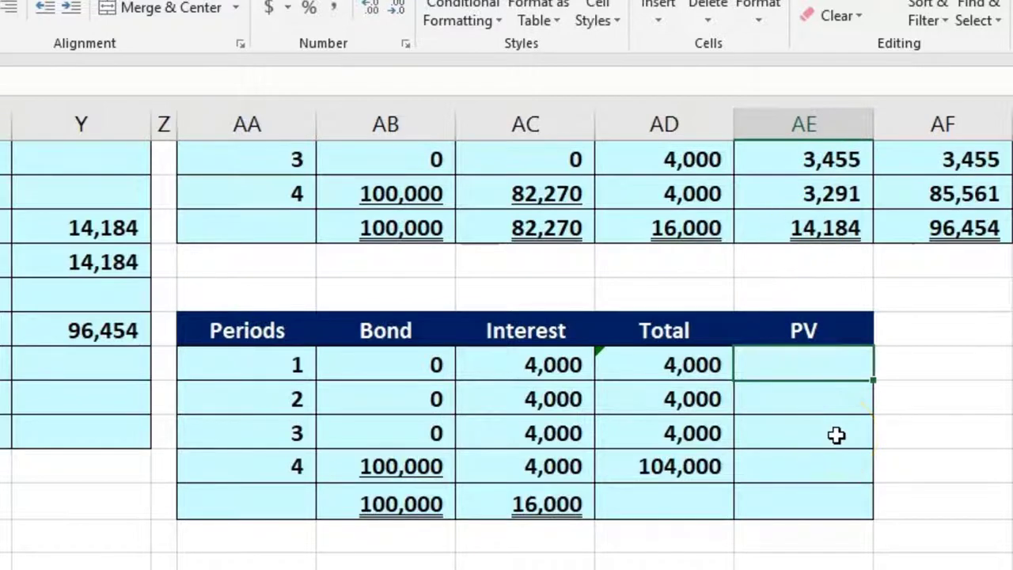
type("=pv")
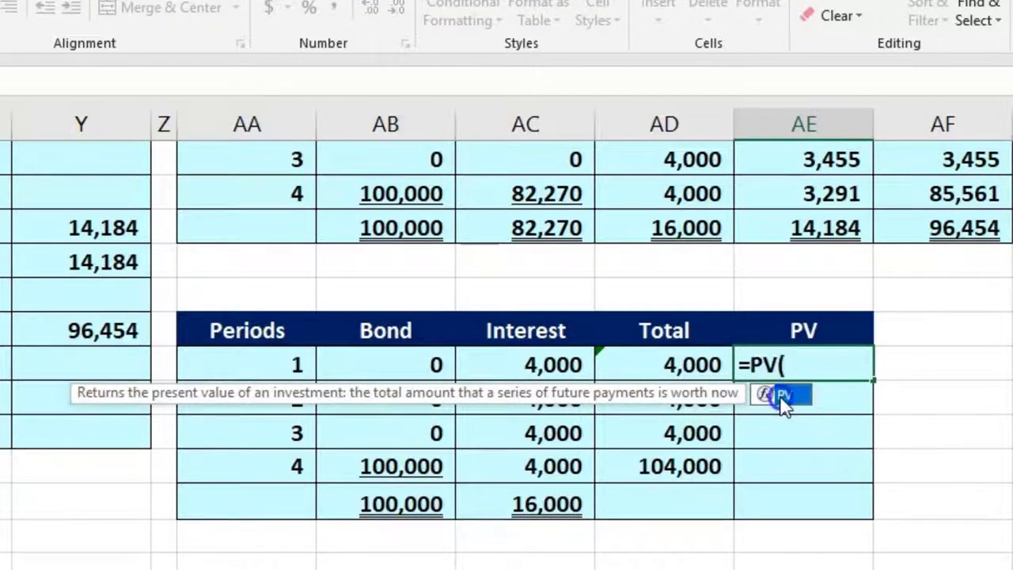
double_click(783, 395)
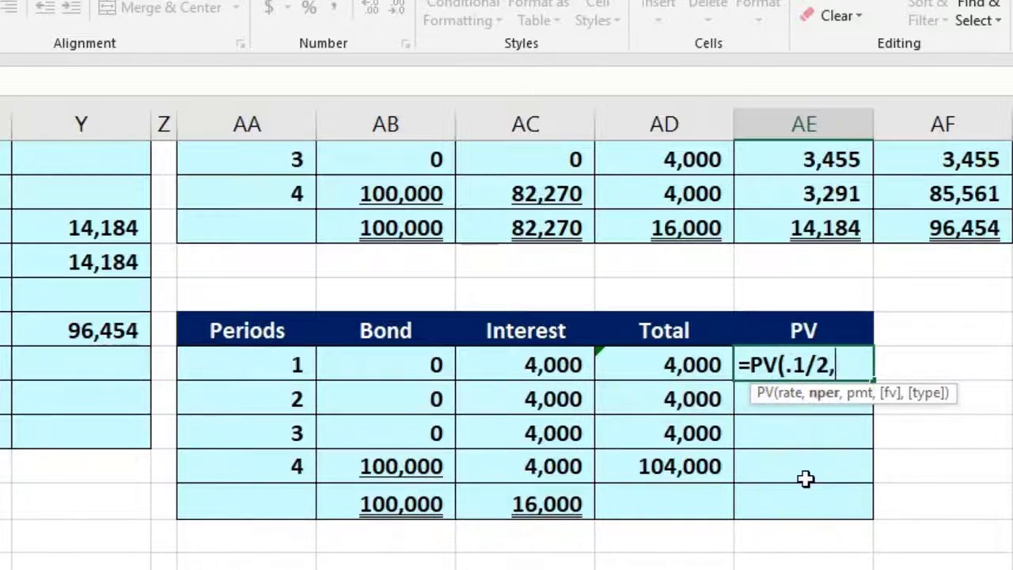
type(".1/2,")
left_click(292, 362)
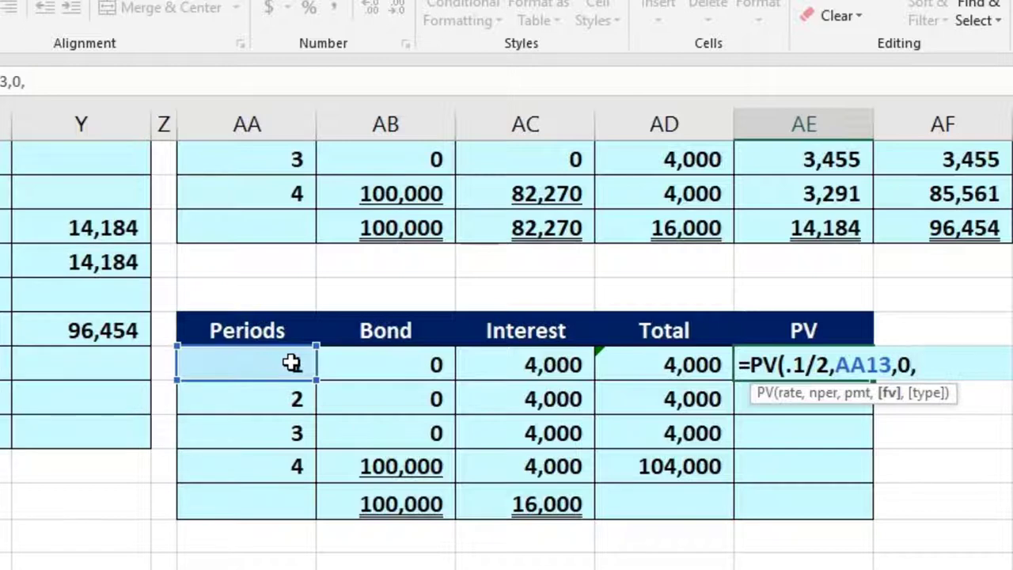
left_click(706, 359)
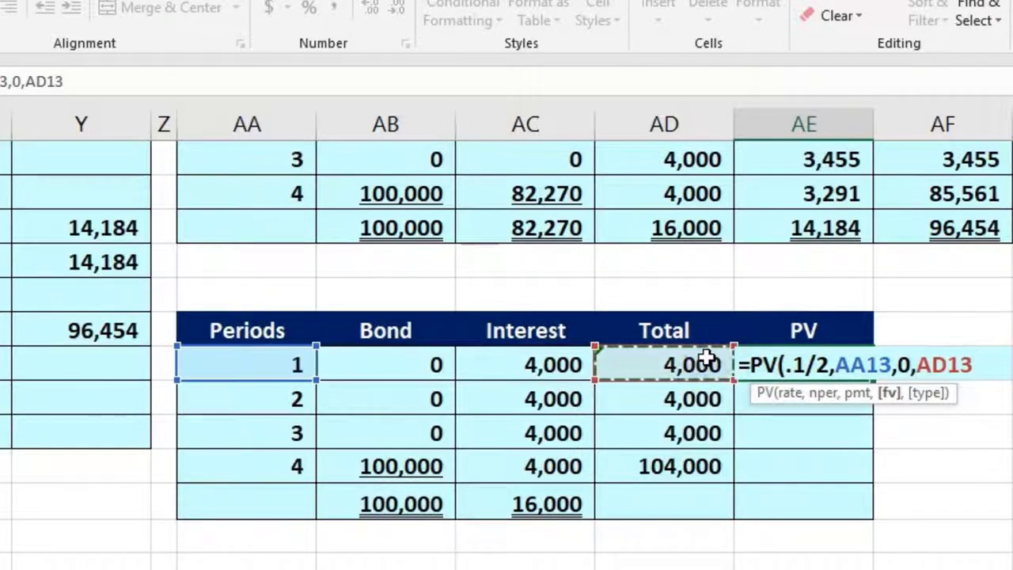
type(")")
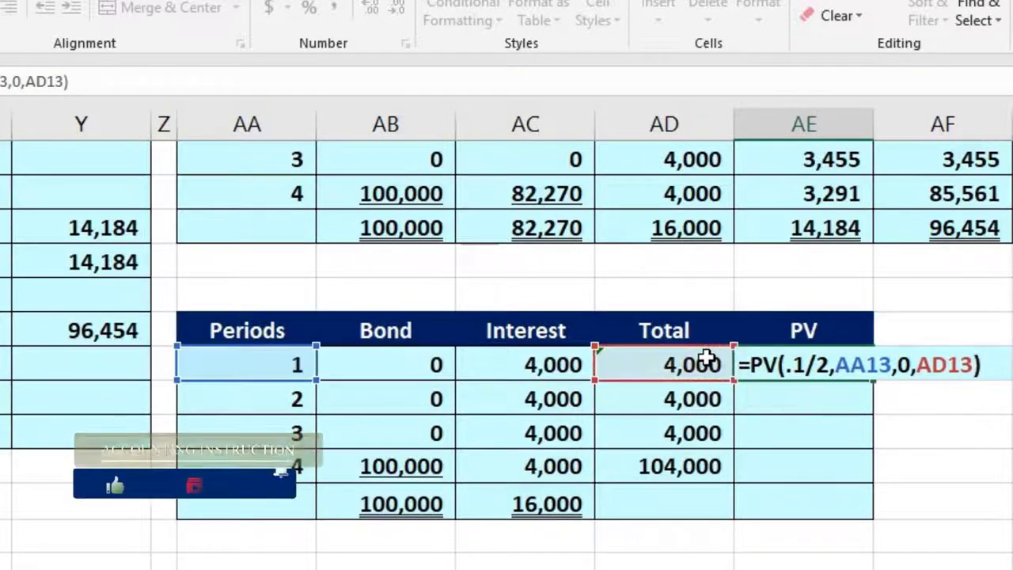
key("Return")
Step: Put a minus sign before the PV function in AE13 to flip the sign of its result
double_click(744, 364)
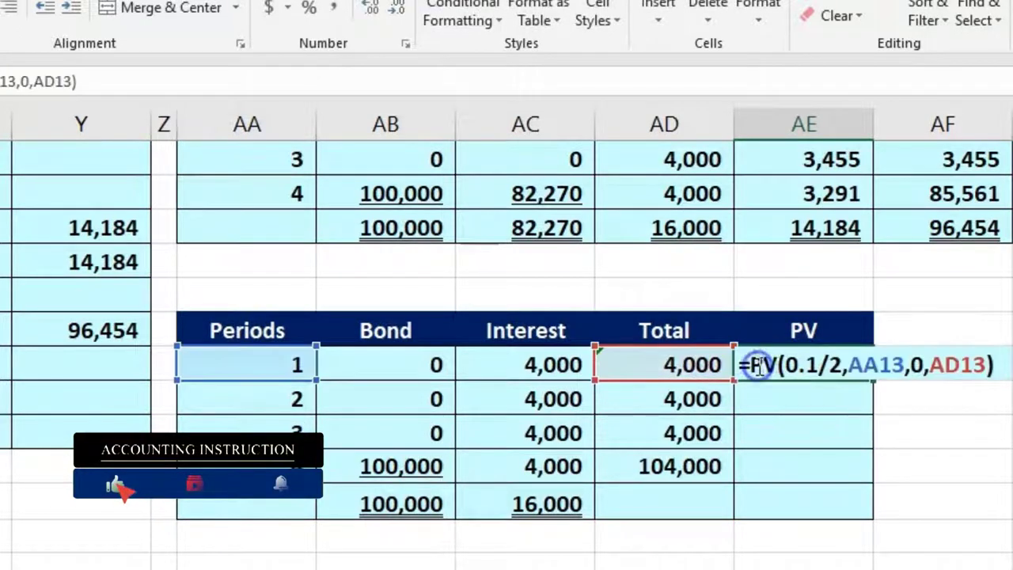
type("-")
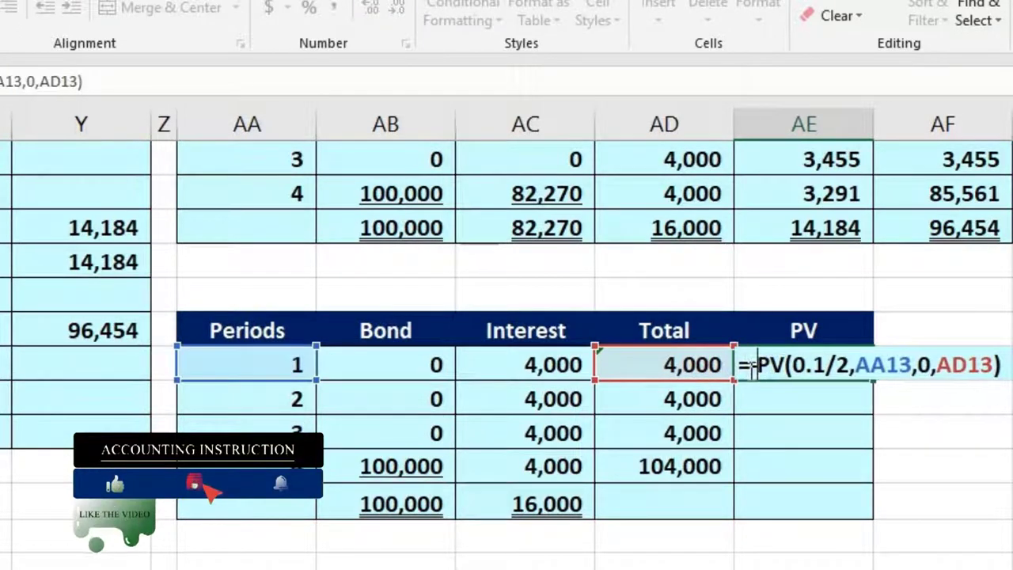
key("Return")
Step: Compare AE13 with period 1's total in AF5, and copy the AE13 present value formula down to AE16
left_click(841, 377)
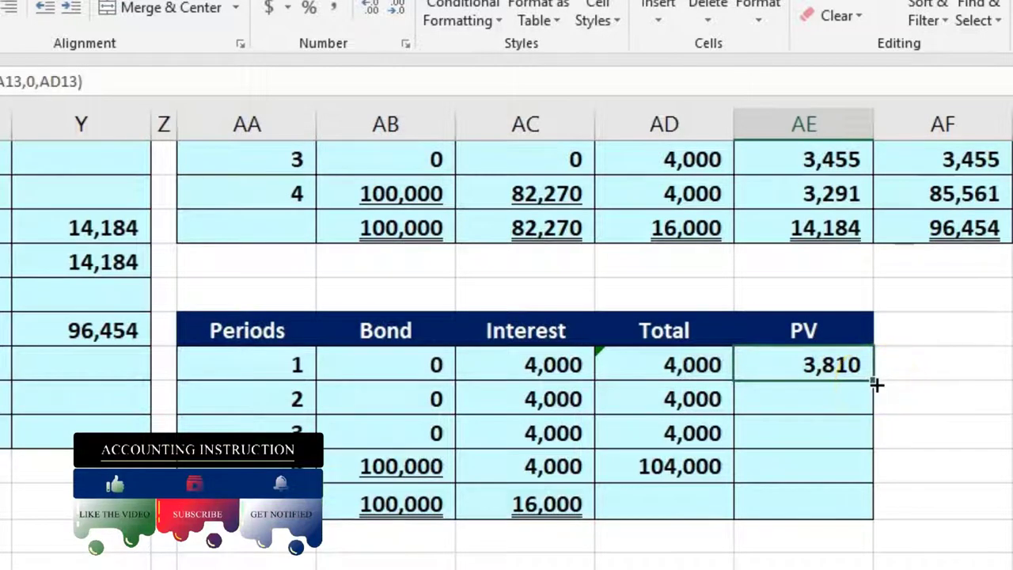
scroll(874, 388, "up", 2)
left_click(929, 232)
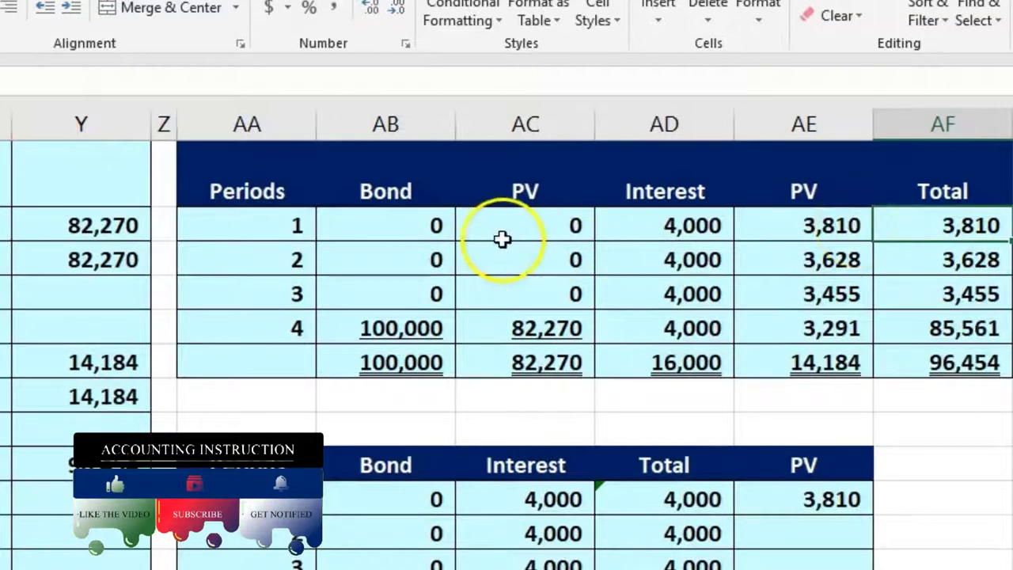
scroll(778, 405, "down", 2)
left_click(832, 369)
left_click_drag(872, 383, 862, 469)
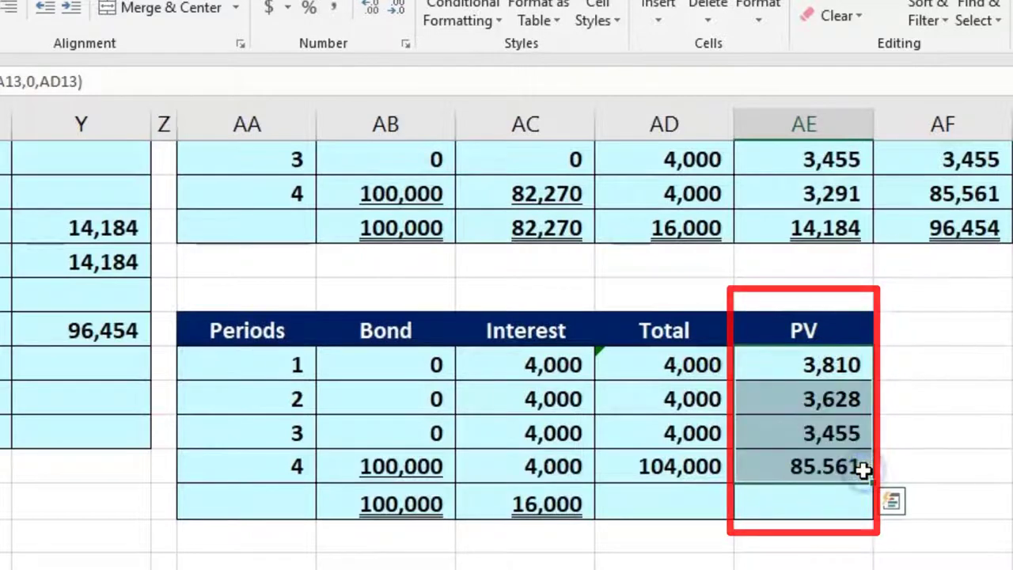
Step: Underline the period 4 amounts in AC16:AE16, copy the AC17 sum formula across to AE17, and check the totals
left_click(686, 503)
left_click_drag(589, 467, 766, 479)
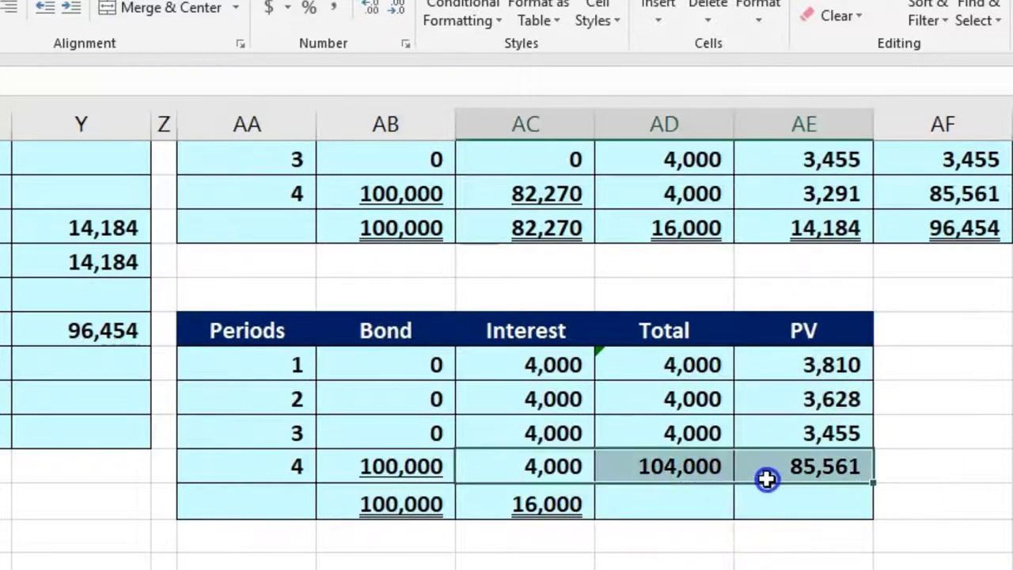
left_click(540, 504)
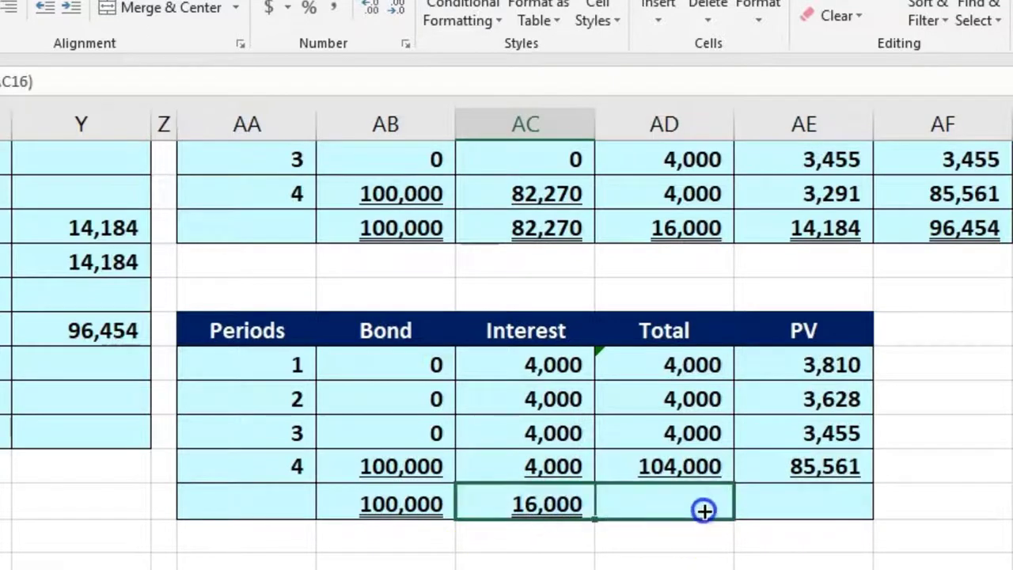
left_click_drag(704, 511, 813, 518)
left_click(782, 565)
left_click(696, 511)
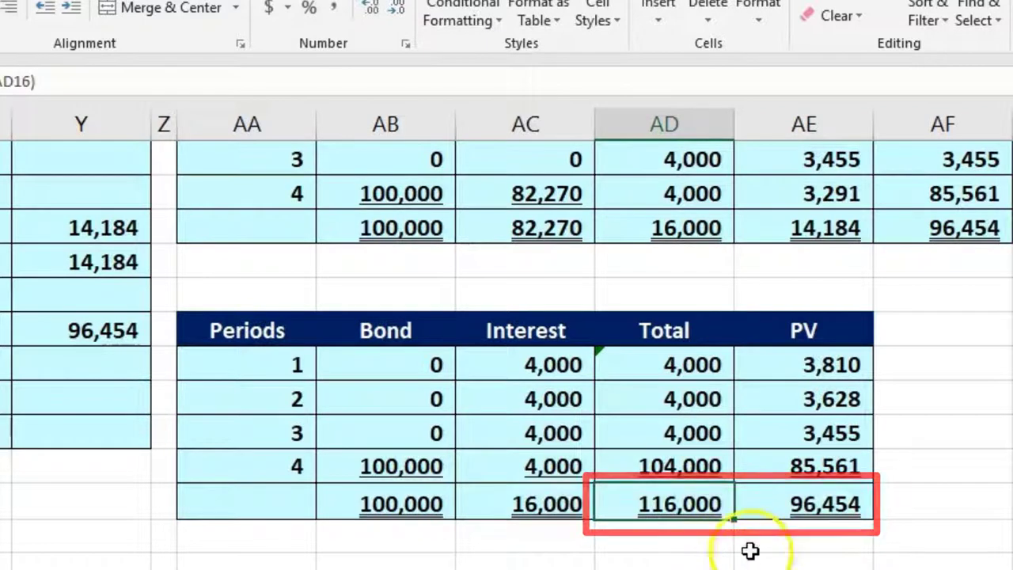
left_click(799, 501)
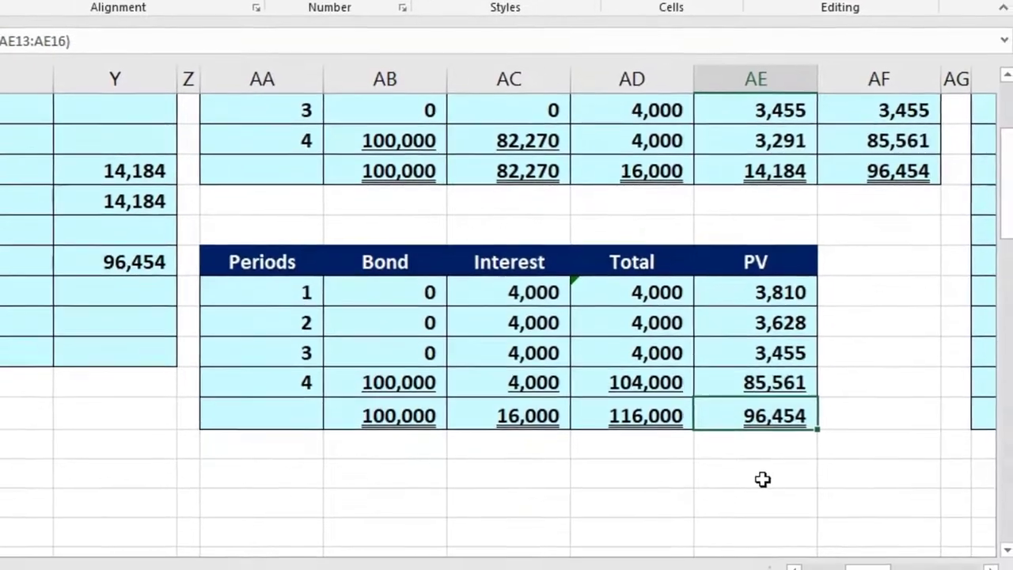
Step: Copy the Cash account name from the trial balance into cell AH5 of the journal entry, pasting values only
scroll(764, 480, "up", 3)
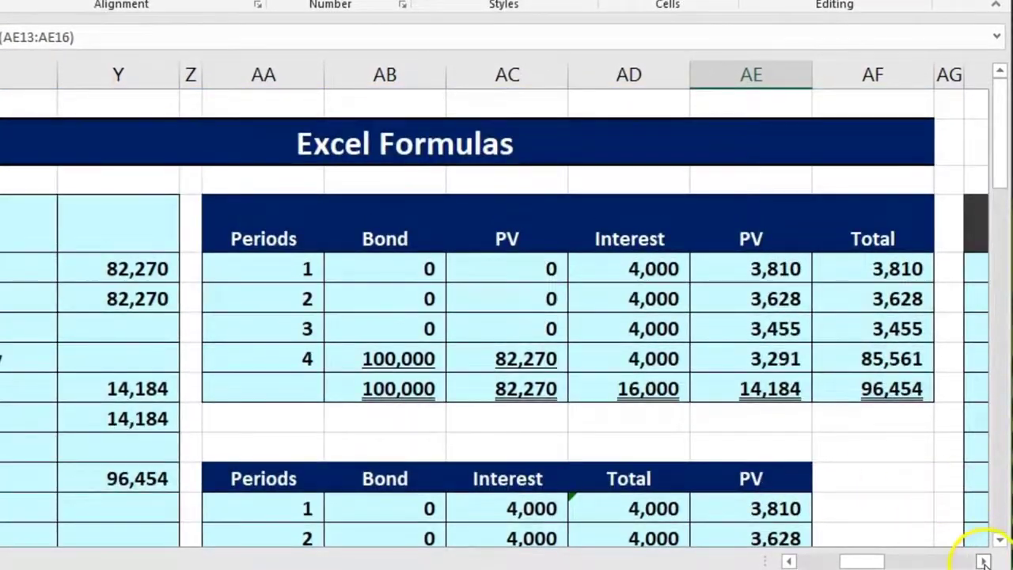
left_click(982, 561)
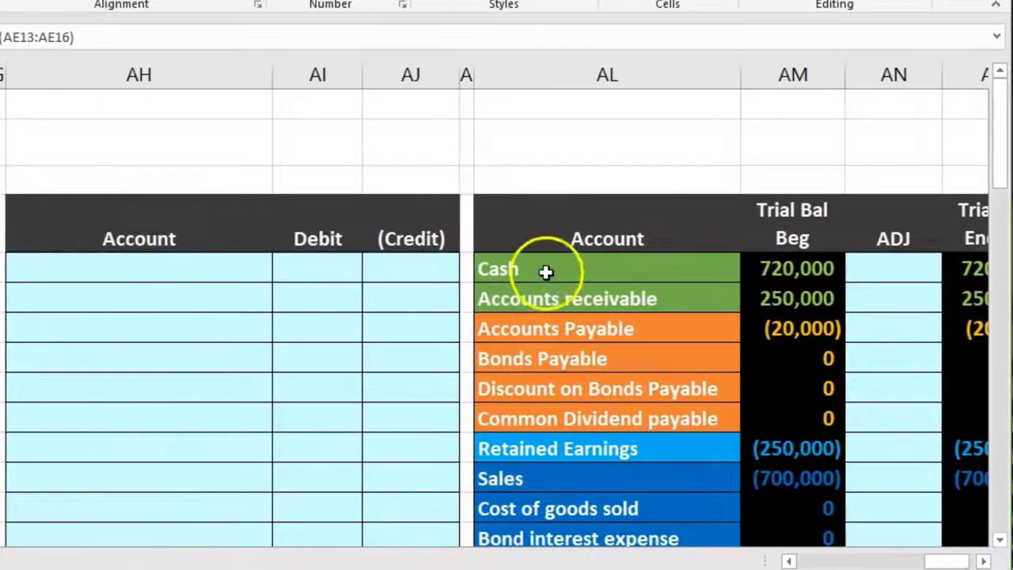
right_click(545, 267)
left_click(569, 298)
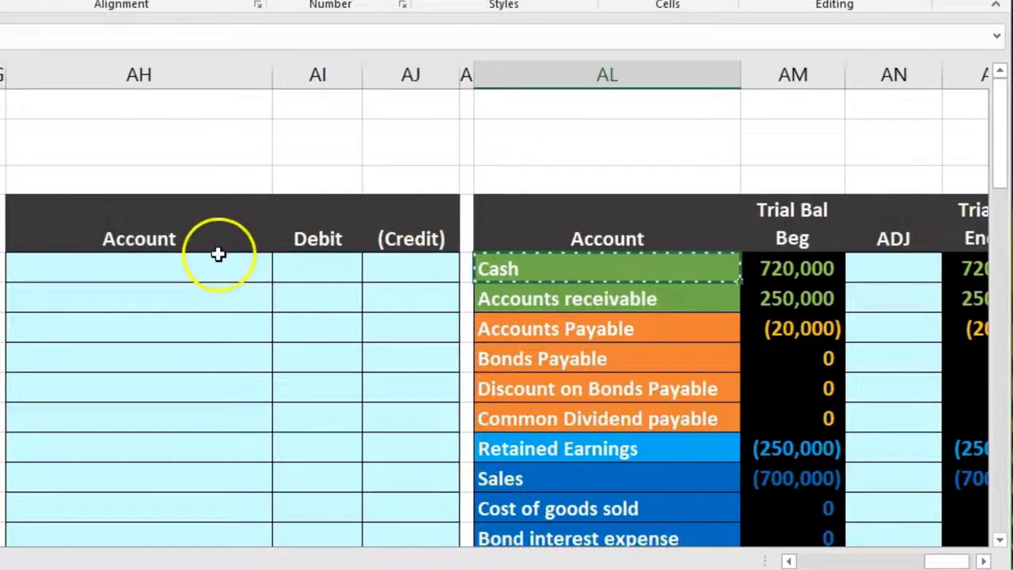
left_click(217, 255)
right_click(229, 264)
left_click(317, 350)
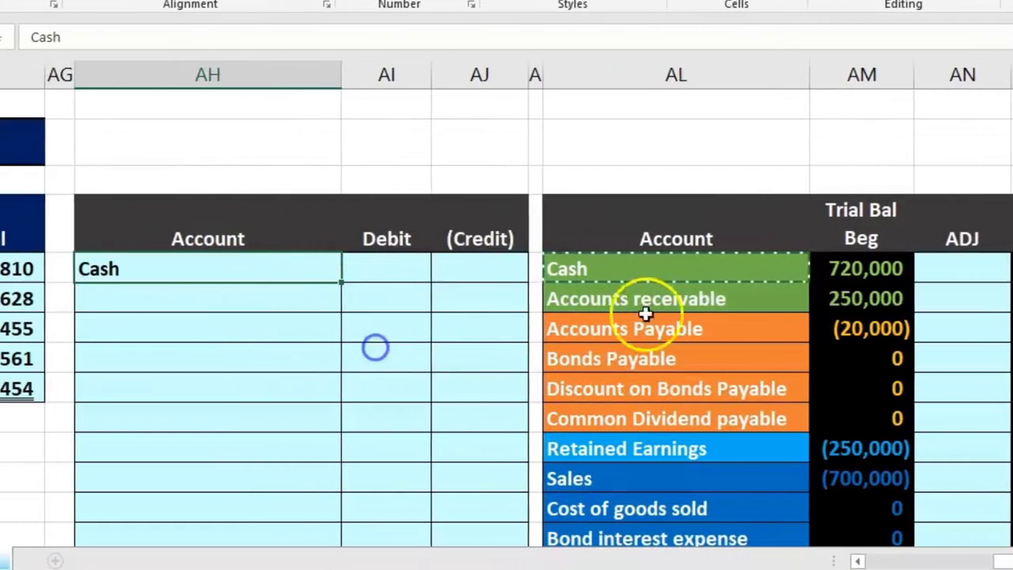
Step: Link the Cash debit in AI5 to the total present value in cell AE17
left_click(395, 268)
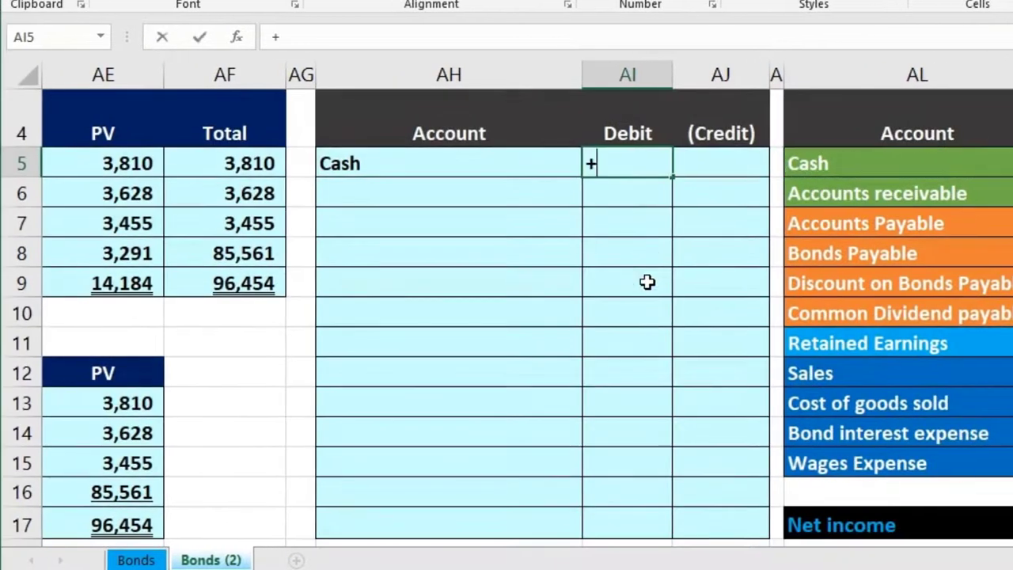
type("+")
left_click(141, 519)
key("Return")
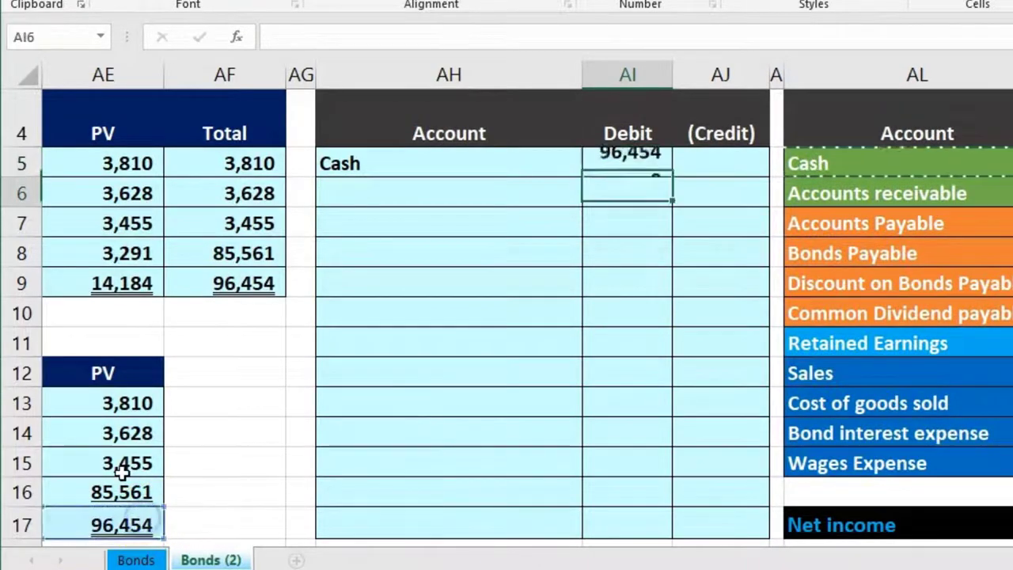
Step: Copy the Bonds Payable account name from the trial balance into AH6, pasting values only
left_click(857, 255)
right_click(857, 259)
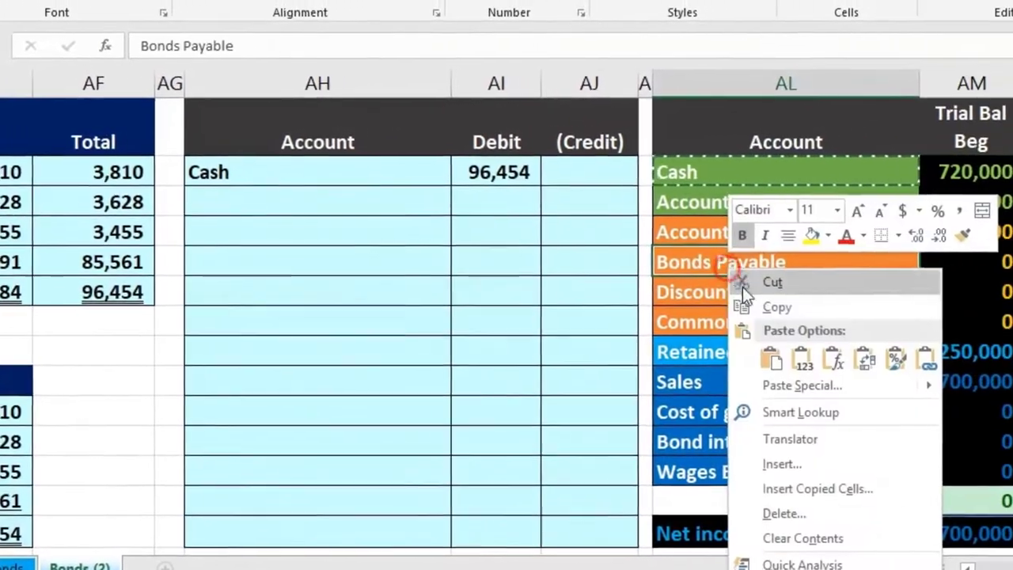
left_click(748, 283)
left_click(404, 201)
right_click(403, 202)
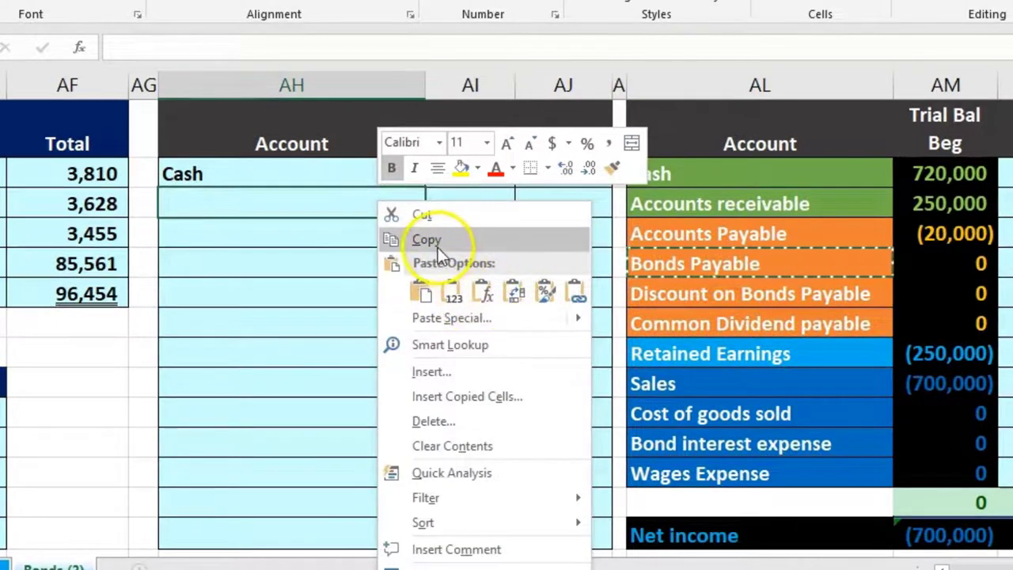
left_click(451, 290)
Step: Enter the Bonds Payable credit of -100000 in cell AJ6
left_click(568, 204)
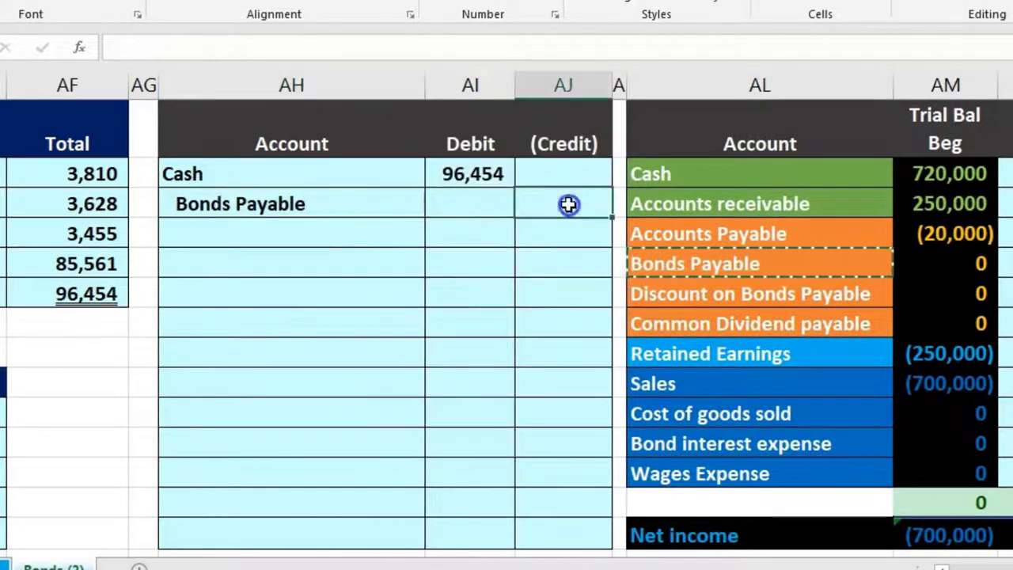
type("-100000")
key("Return")
Step: Calculate the balancing debit in AI7 with the formula -SUM(AI5:AJ6)
key("Left")
type("-sum(")
key("Up")
key("shift+Right")
key("shift+Up")
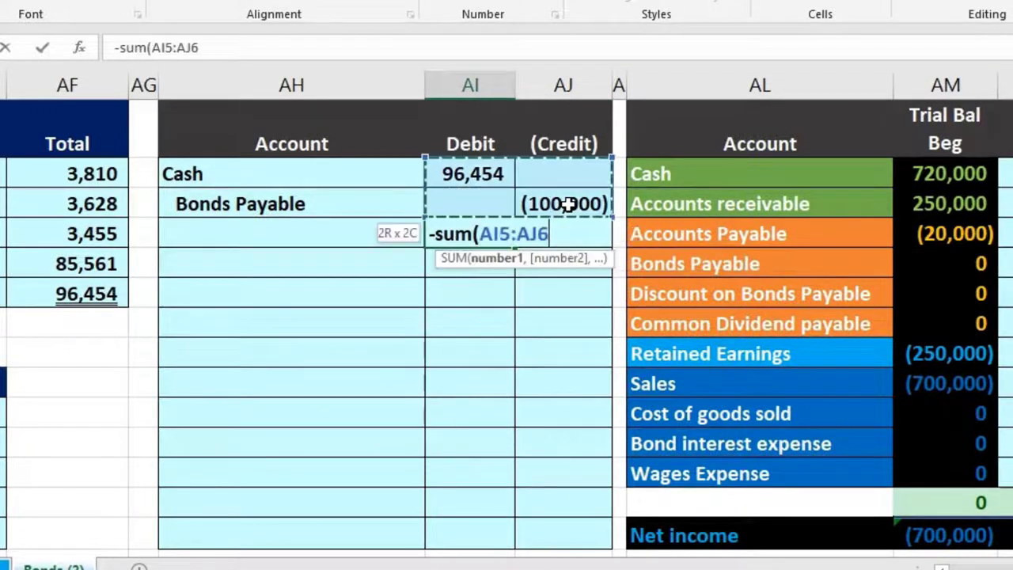
key("Return")
Step: Copy the Discount on Bonds Payable account name from the trial balance into AH7, pasting values only
right_click(749, 303)
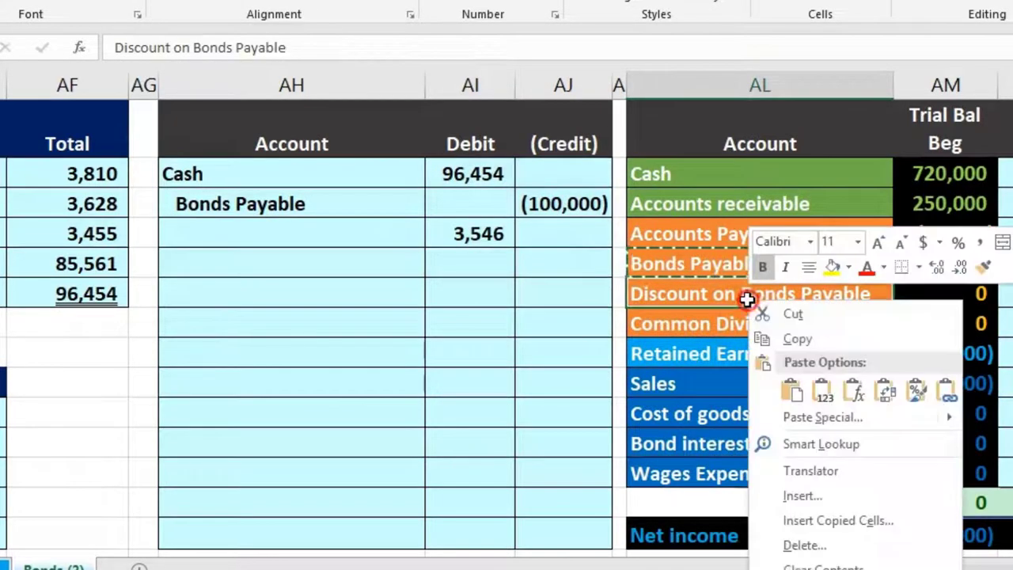
left_click(796, 339)
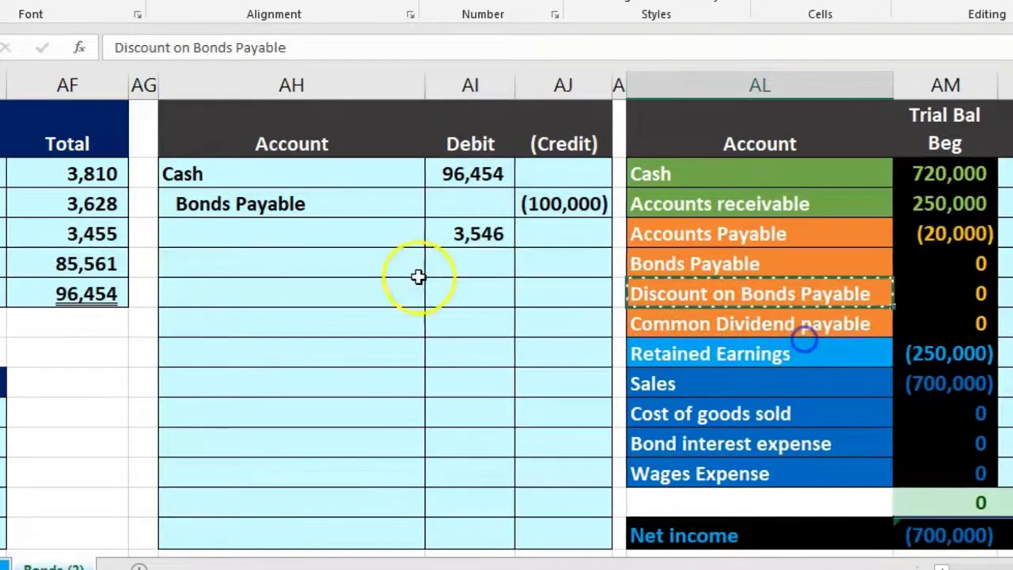
left_click(367, 230)
right_click(368, 233)
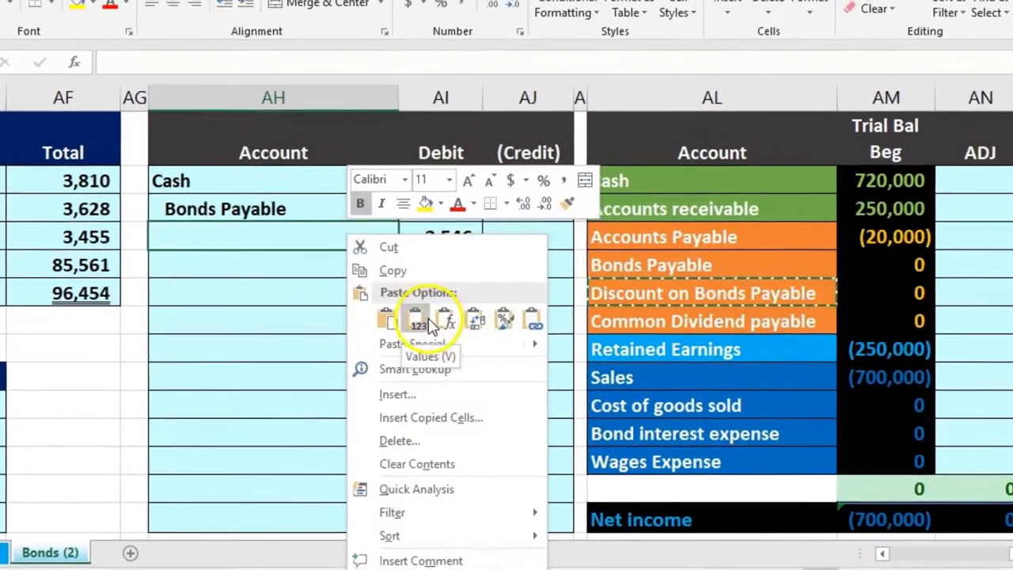
left_click(419, 320)
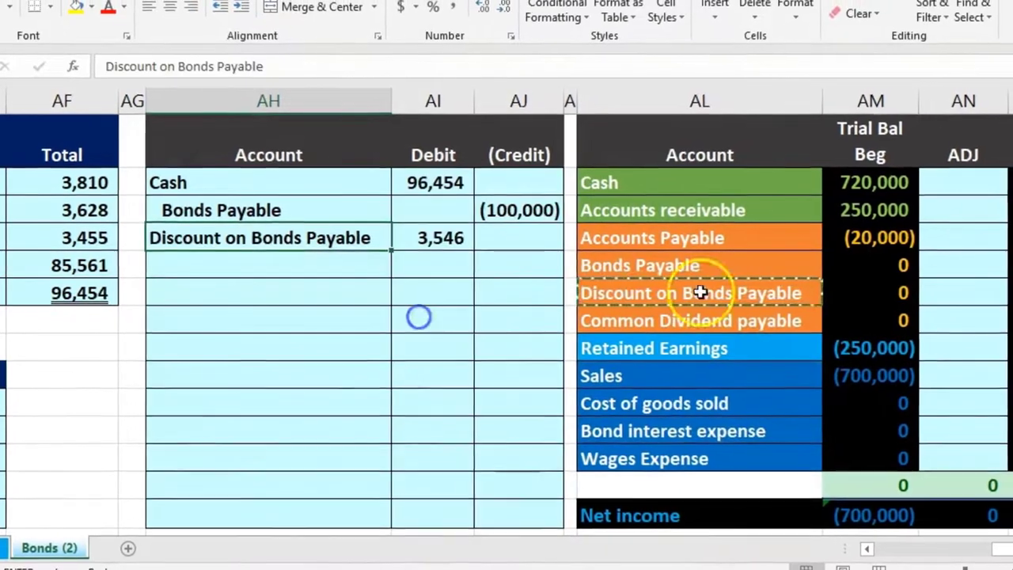
Step: Post the Cash debit to the trial balance by linking adjustment cell AN5 to AI5
key("Down")
key("Down")
key("Right")
key("Right")
key("Right")
key("Right")
key("Right")
key("Right")
key("Right")
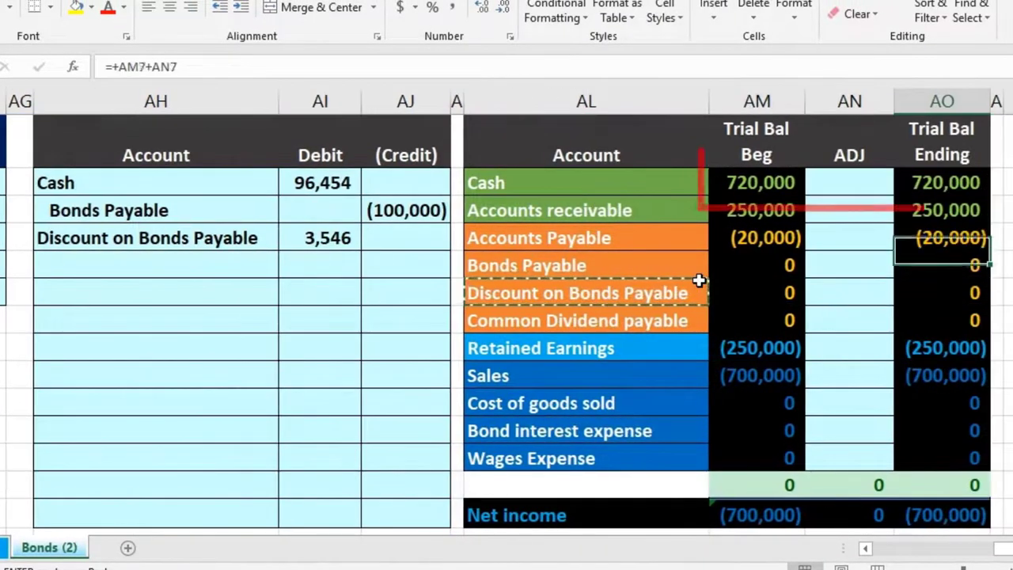
key("Up")
key("Up")
key("Left")
type("+")
key("Left")
key("Left")
key("Left")
key("Left")
key("Left")
key("Return")
Step: Post the Bonds Payable credit to the trial balance by linking adjustment cell AN8 to AJ6
key("Down")
key("Down")
type("+")
key("Left")
key("Left")
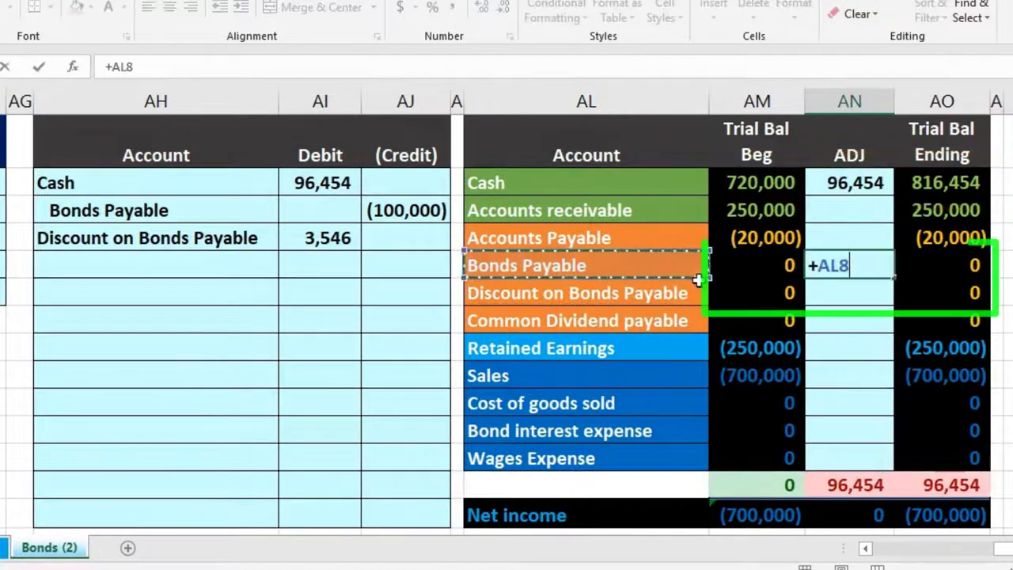
key("Left")
key("Left")
key("Up")
key("Up")
key("Return")
Step: Link adjustment cell AN9 to the discount debit in AI7, and review the two ending bond balances in AO8:AO9
type("+")
key("Left")
key("Left")
key("Left")
key("Left")
key("Left")
key("Up")
key("Up")
key("Return")
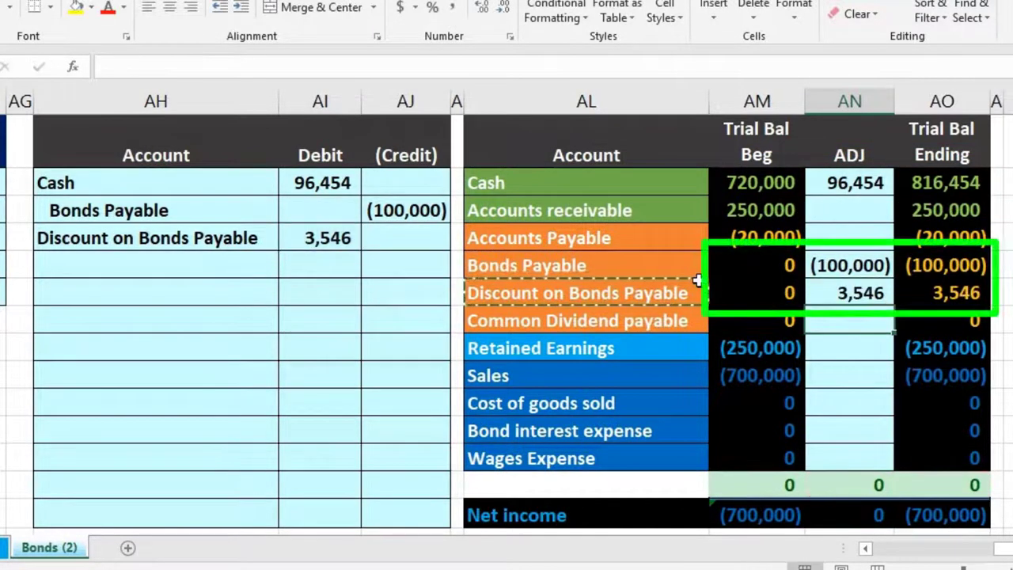
left_click(941, 266)
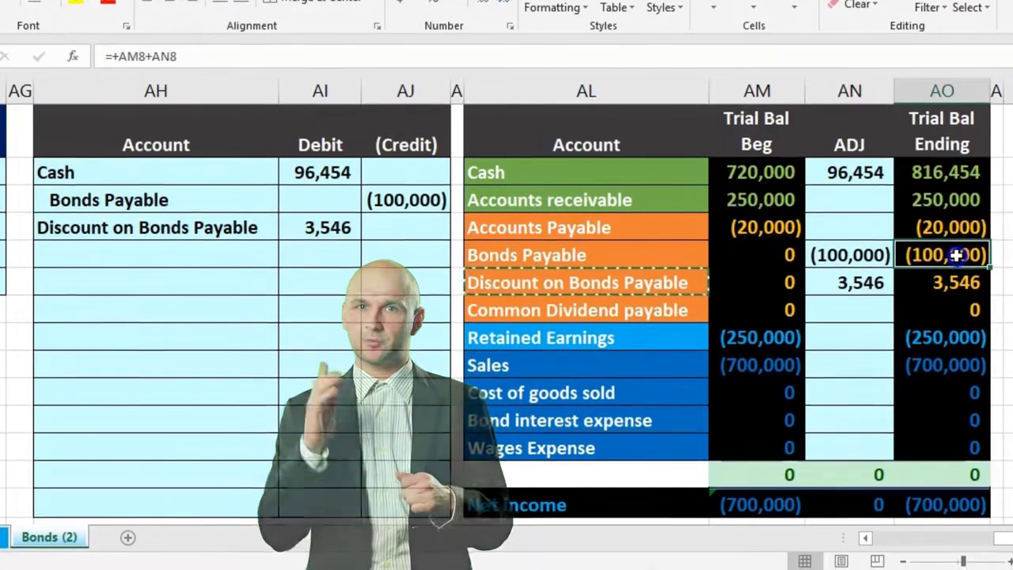
left_click_drag(956, 255, 956, 283)
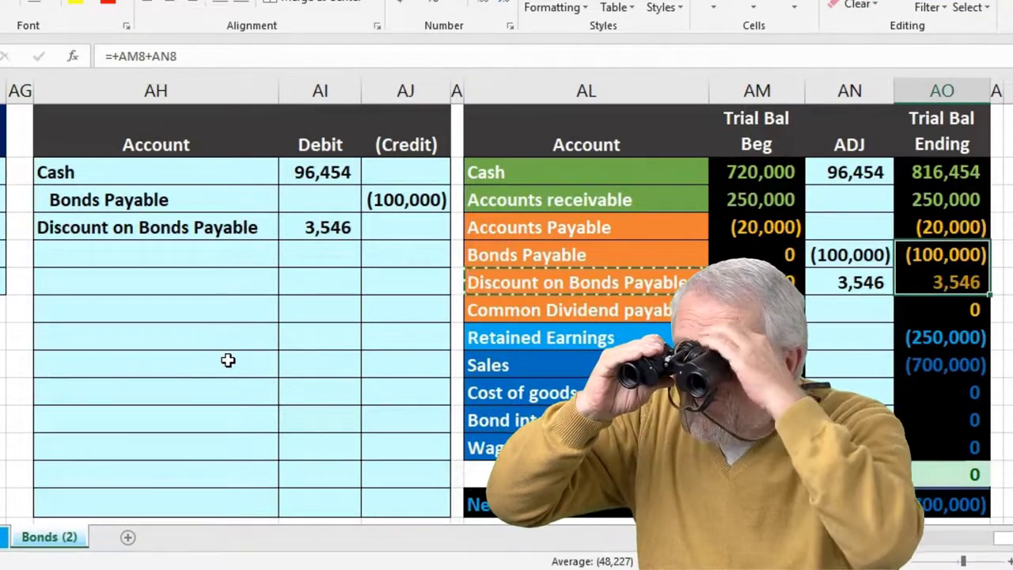
Step: Compare the present value results in column Y with the period-by-period totals in column AF
scroll(836, 530, "left", 5)
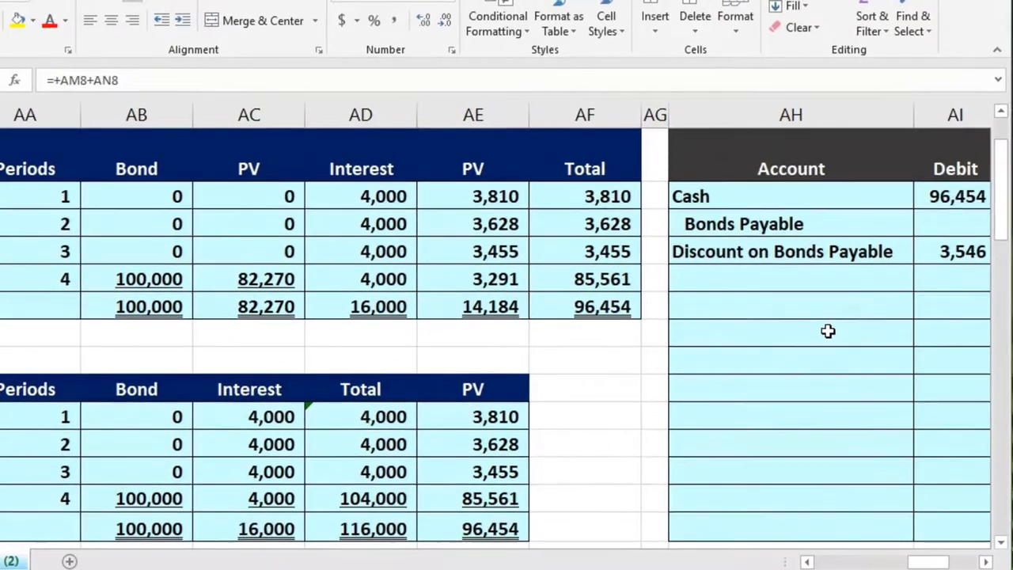
left_click(807, 561)
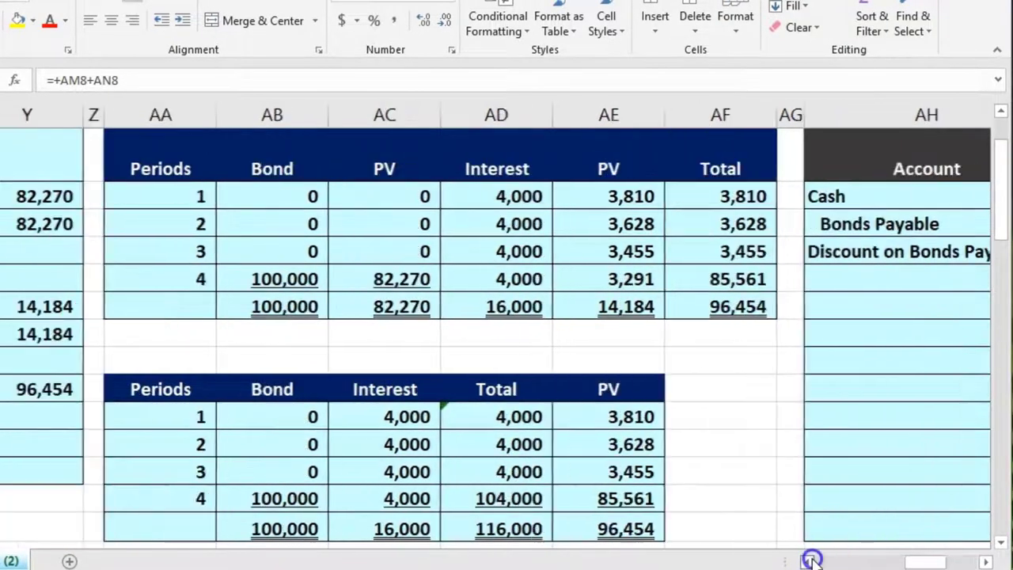
left_click(807, 561)
left_click(808, 561)
scroll(610, 450, "up", 1)
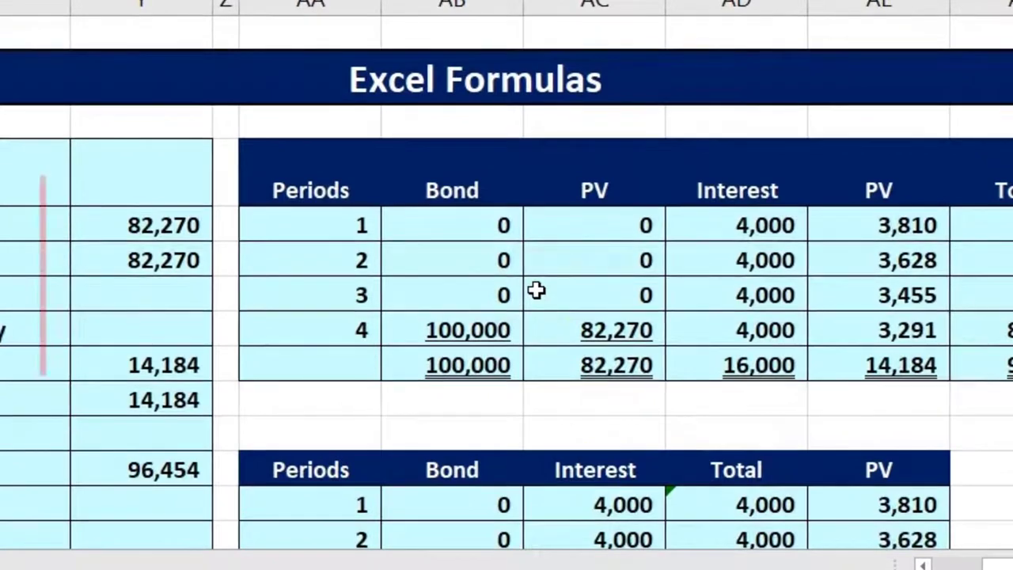
left_click(163, 269)
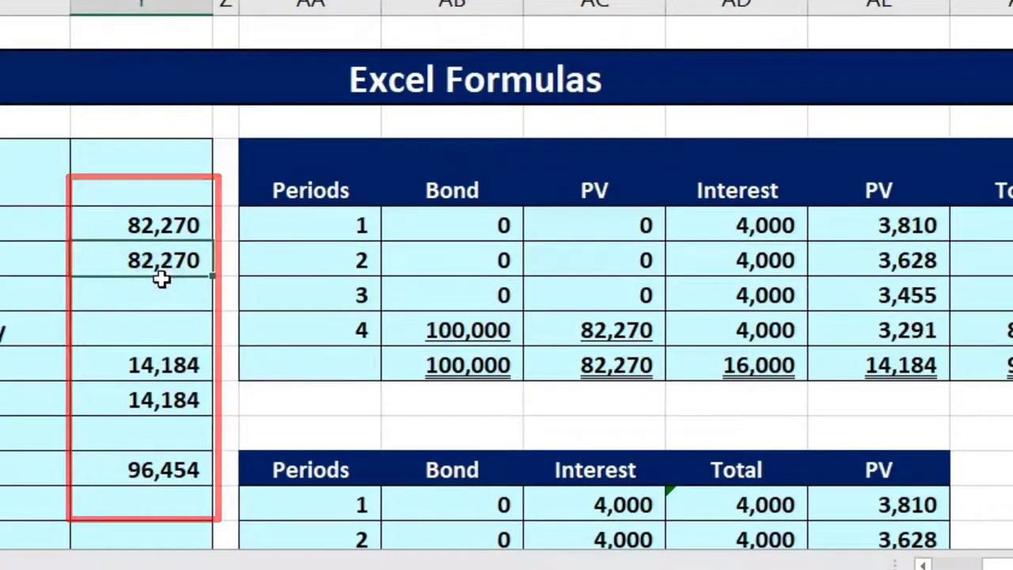
left_click(166, 471)
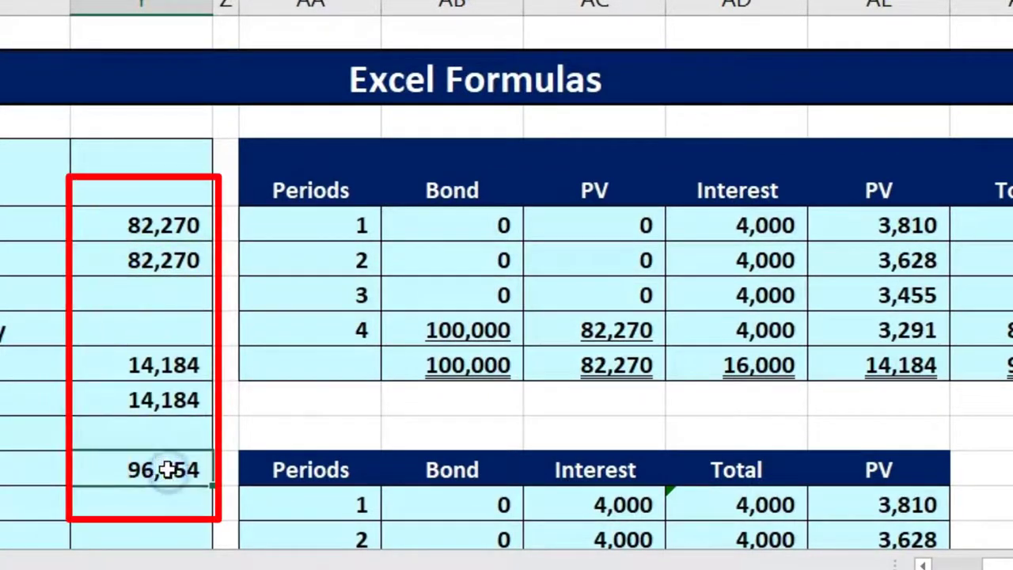
left_click(169, 405)
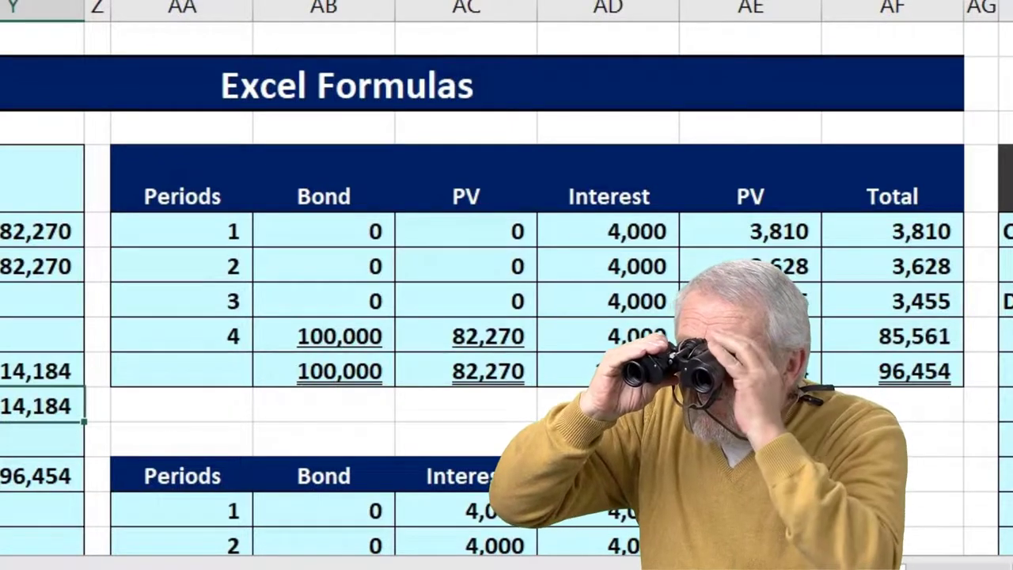
left_click(853, 222)
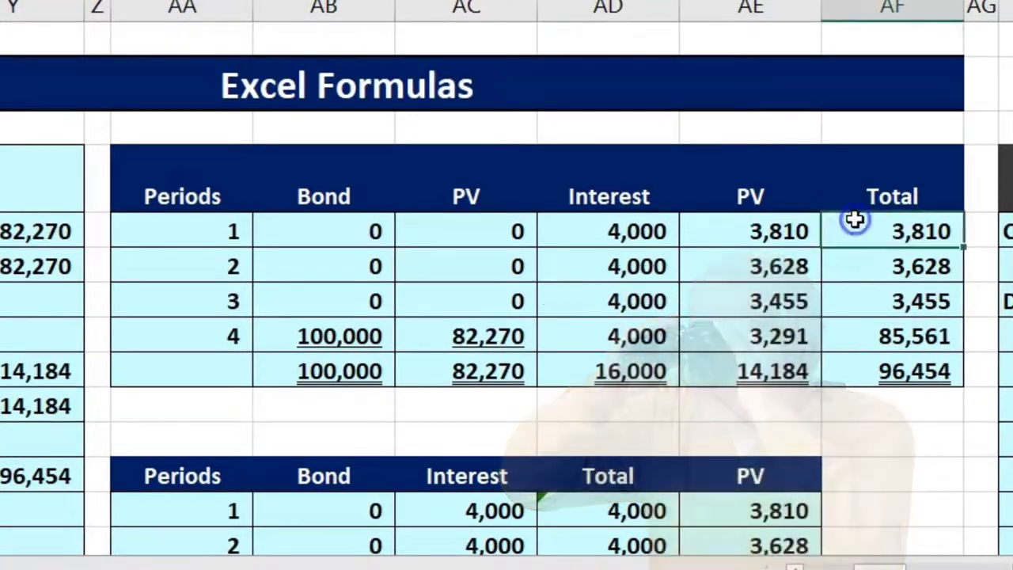
key("Down")
key("Down")
key("Down")
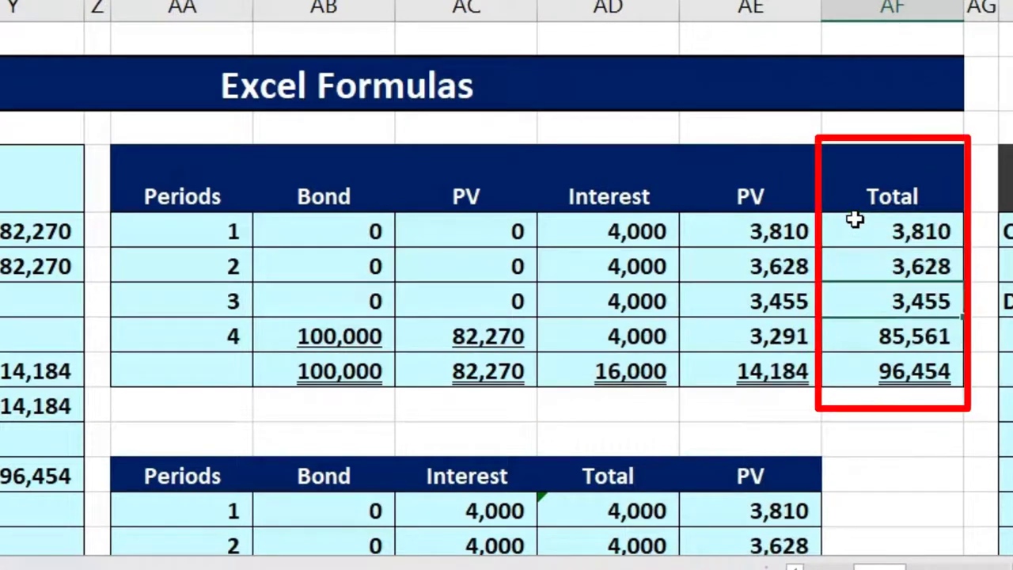
key("Right")
key("Right")
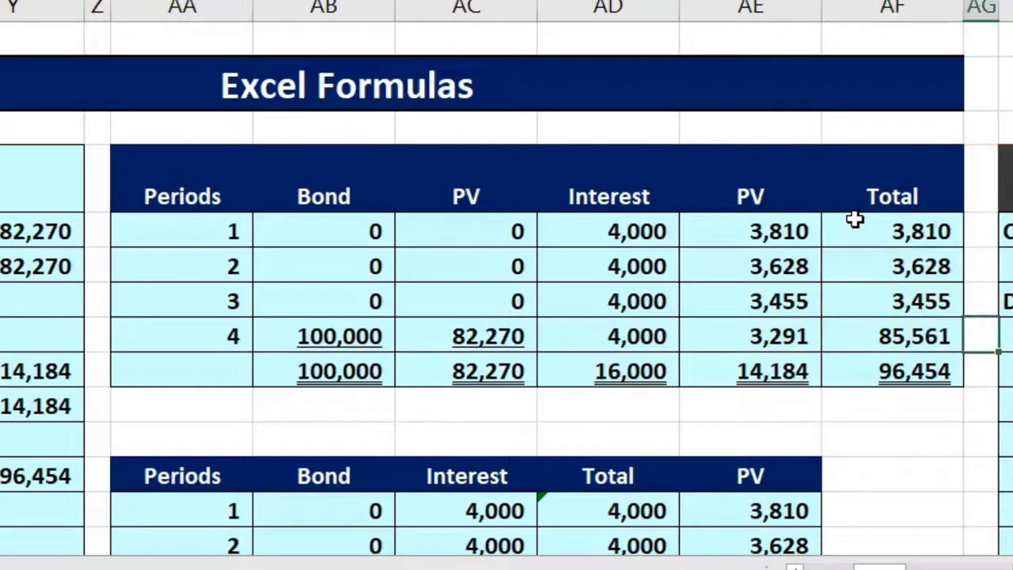